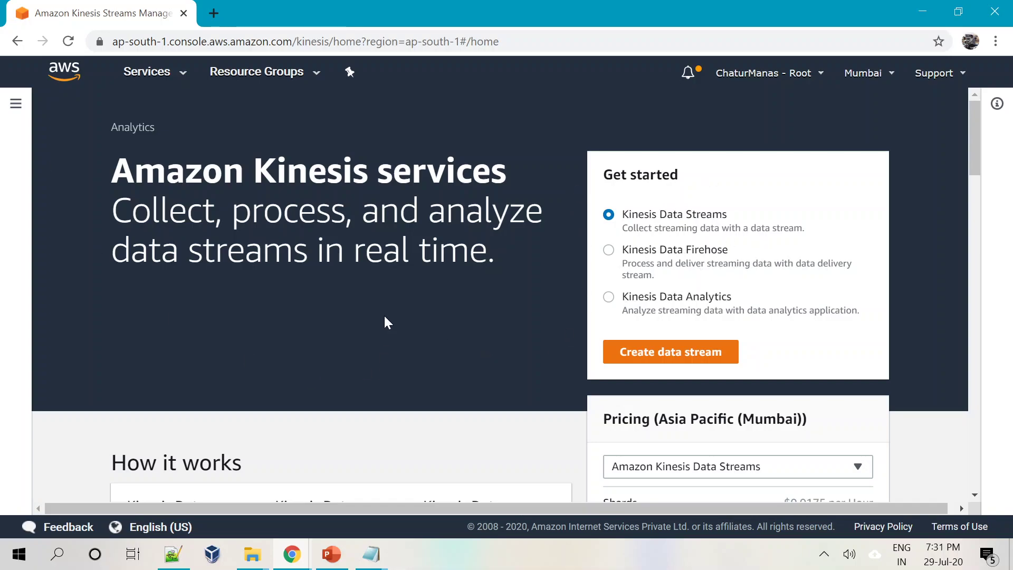
Open the Create data stream page from Kinesis Data Streams on the Kinesis home page.
click(627, 359)
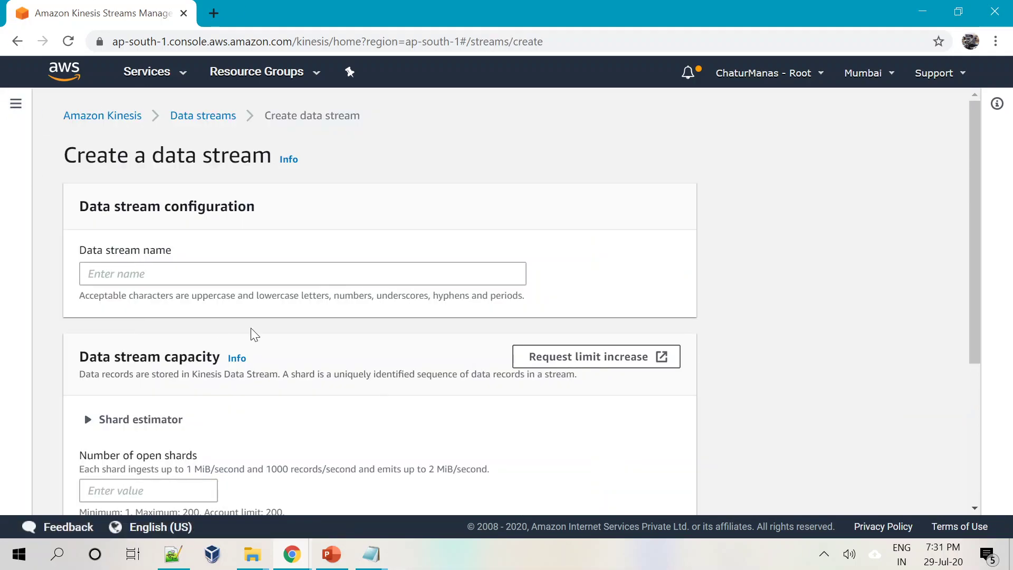
Name the new data stream trgdemo.
click(90, 273)
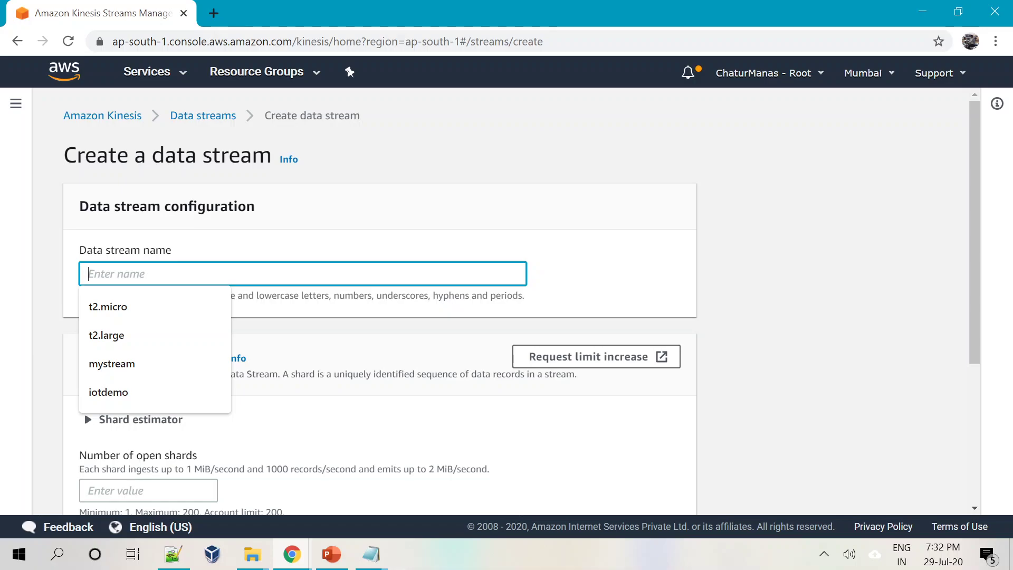
text(demo)
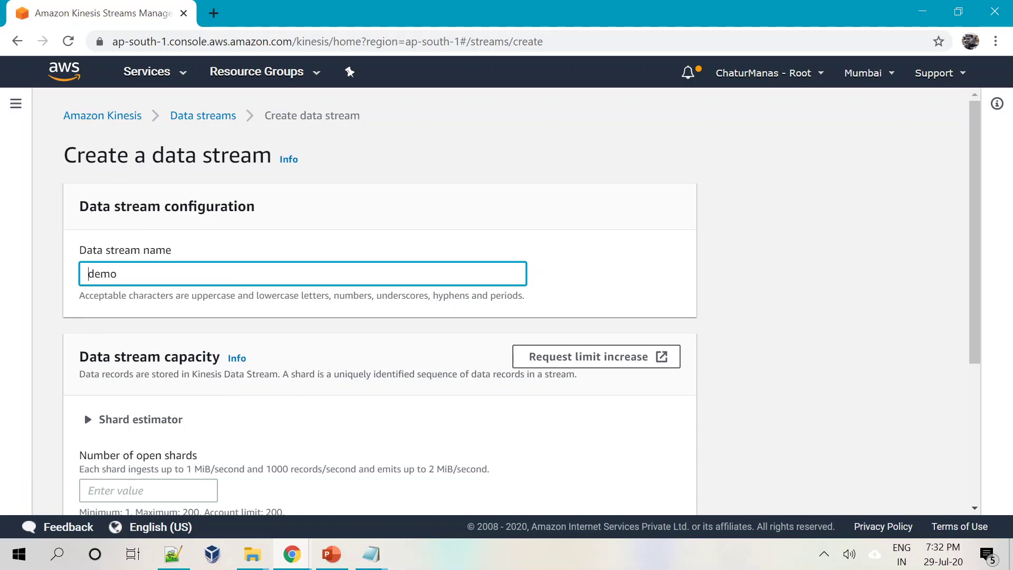
click(87, 273)
text(trg-)
key(BackSpace)
Expand the shard estimator to review its suggestions, then collapse it again.
scroll(466, 334, down, 1)
scroll(466, 335, down, 3)
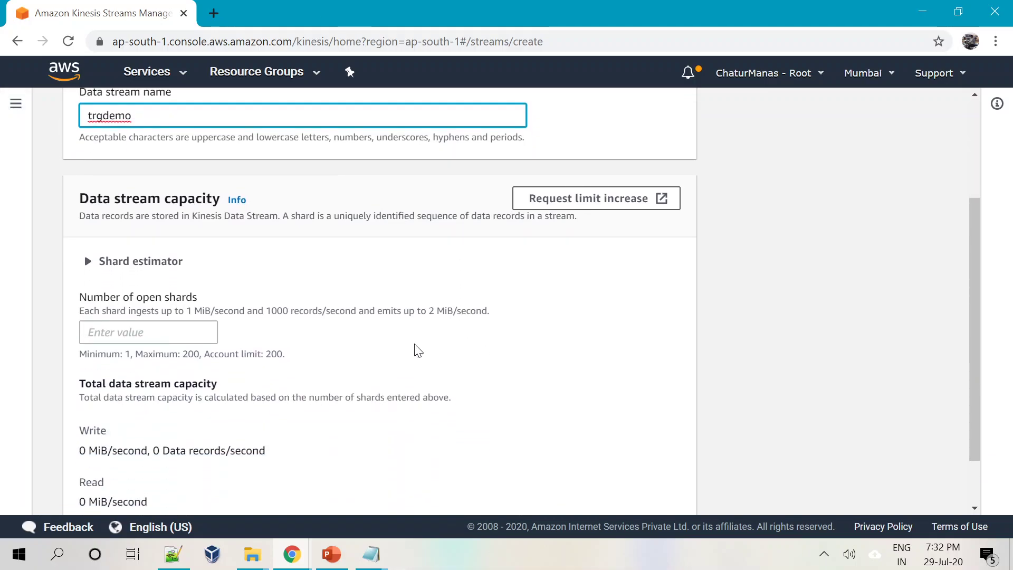
scroll(130, 300, down, 1)
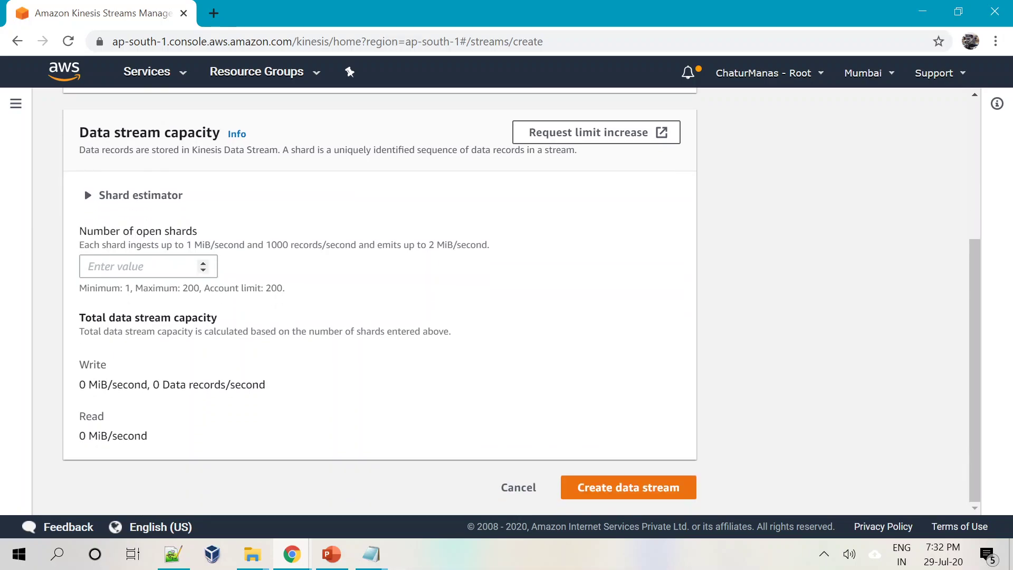
click(86, 199)
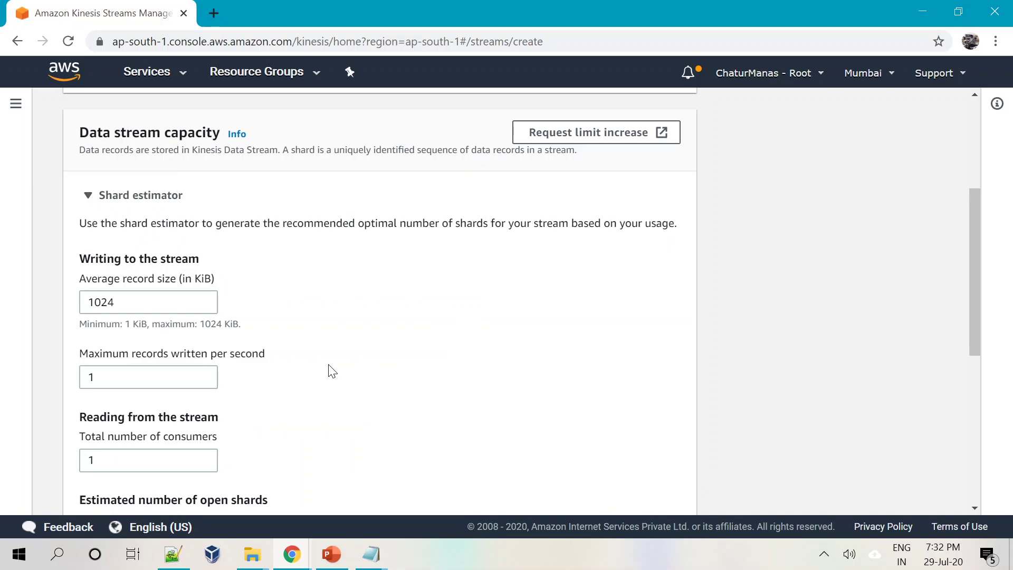
scroll(332, 371, down, 1)
scroll(332, 371, up, 1)
click(89, 198)
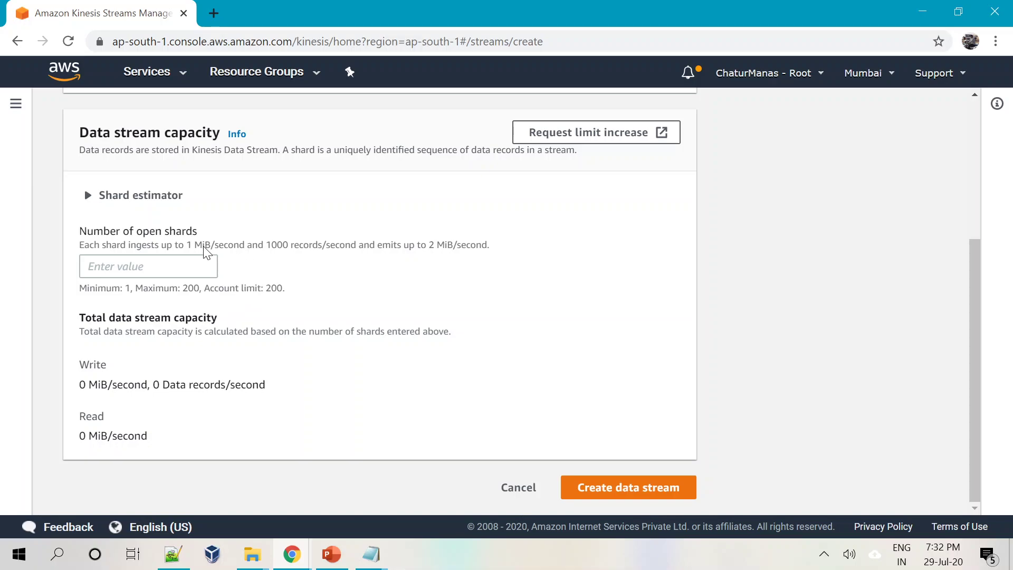
Review the per-shard throughput description and the shard limits, including the 200-shard maximum.
drag(263, 245, 491, 246)
click(393, 290)
click(426, 291)
drag(95, 287, 143, 288)
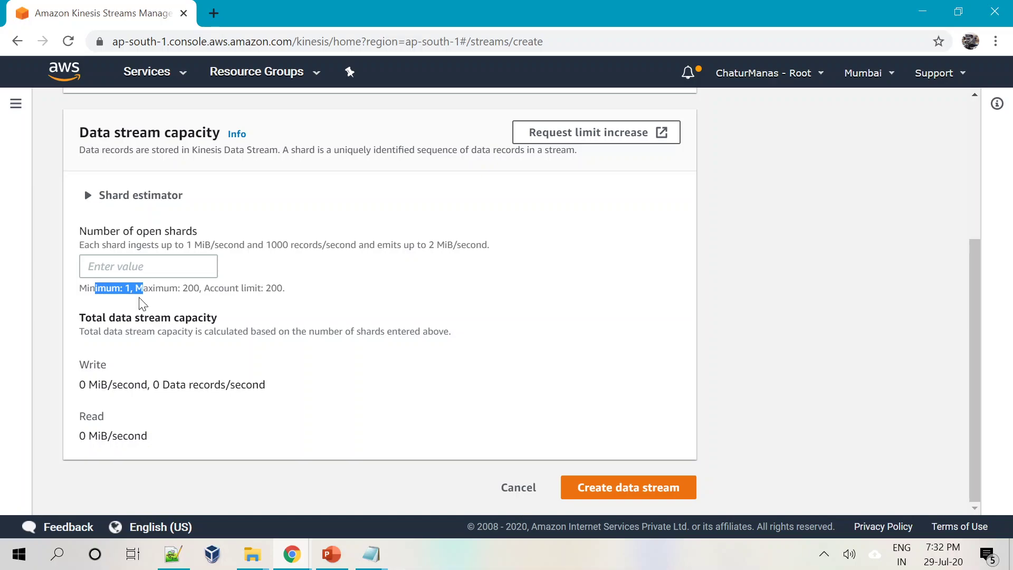
click(537, 335)
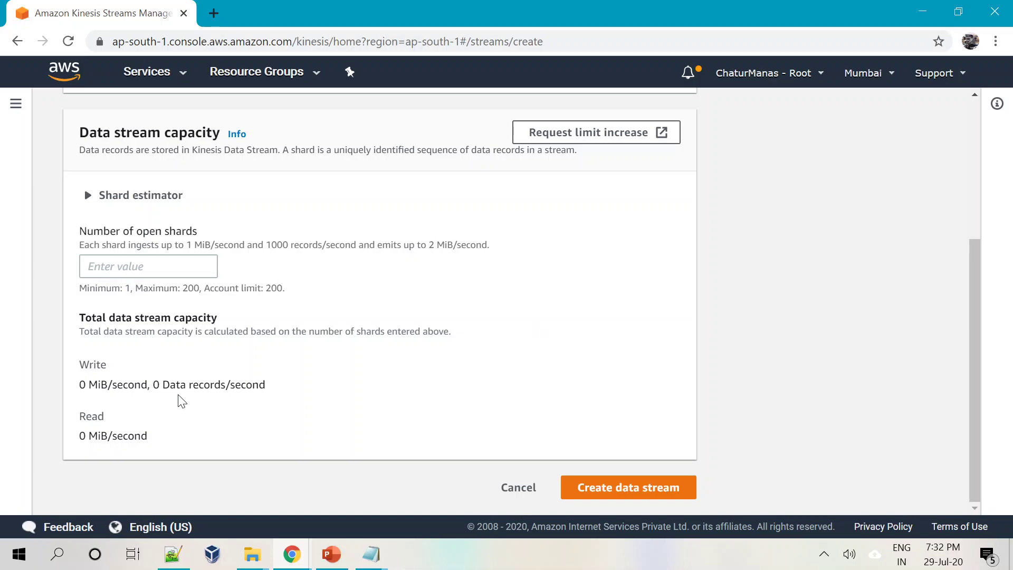
double_click(190, 289)
double_click(276, 290)
click(354, 310)
Enter 1 open shard and check the 1 MiB/s write, 2 MiB/s read capacity.
click(201, 264)
text(1)
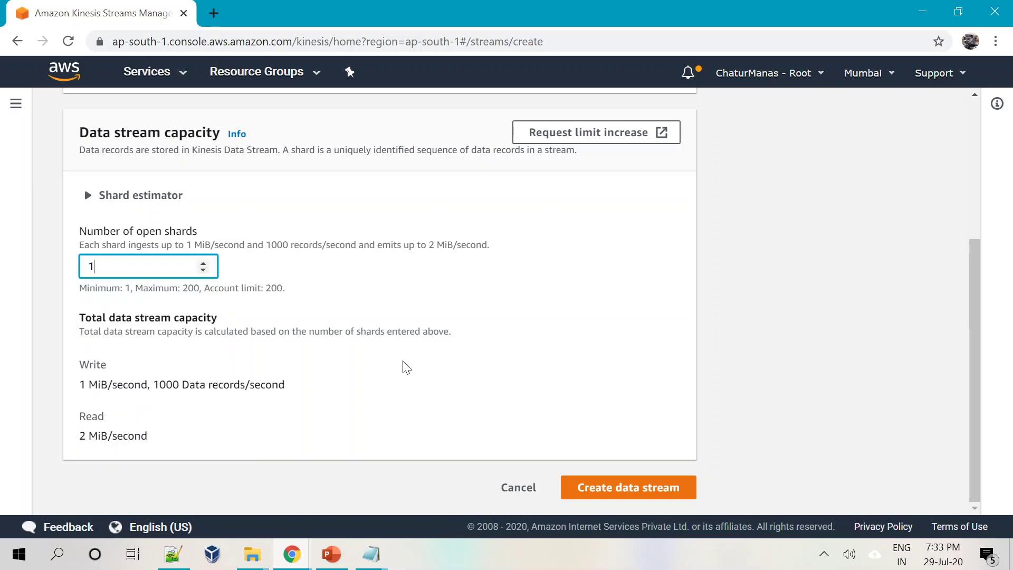
click(481, 315)
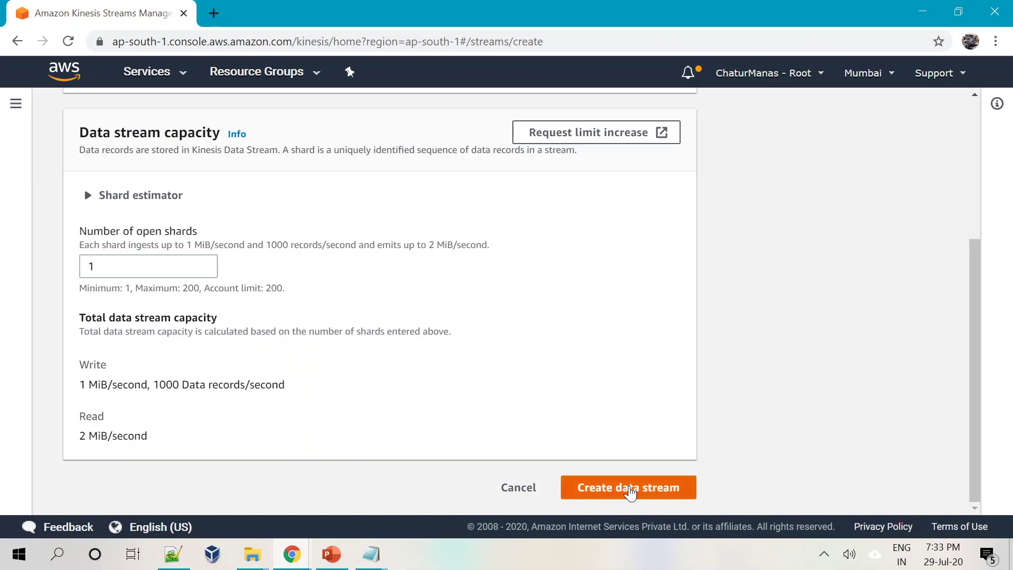
scroll(285, 324, up, 3)
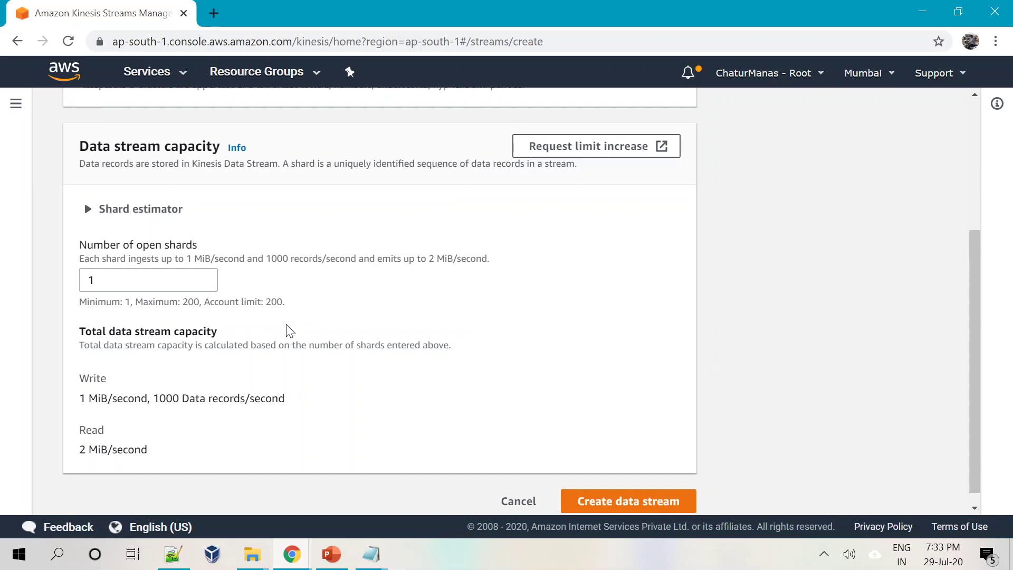
scroll(283, 324, down, 3)
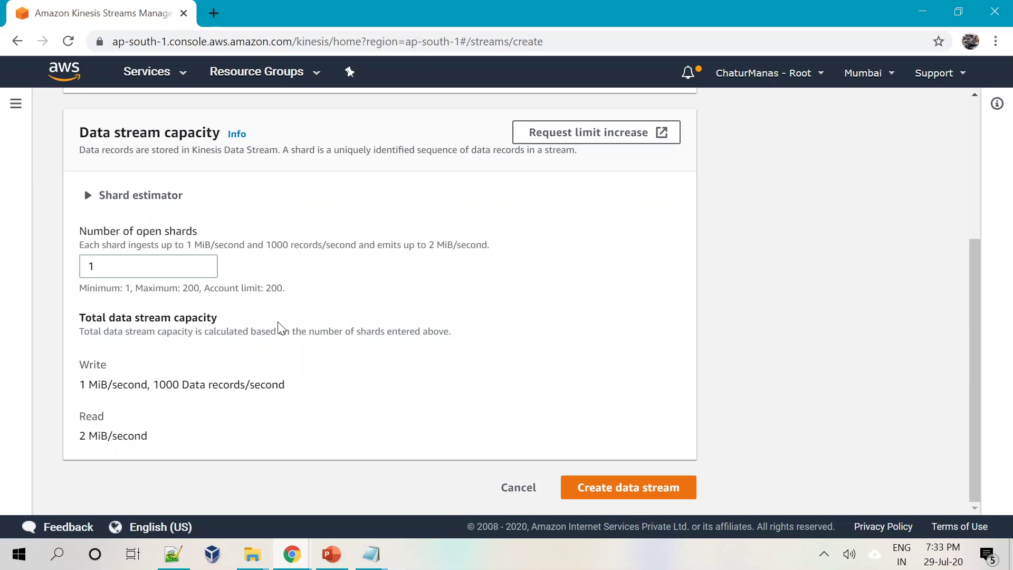
scroll(280, 329, up, 4)
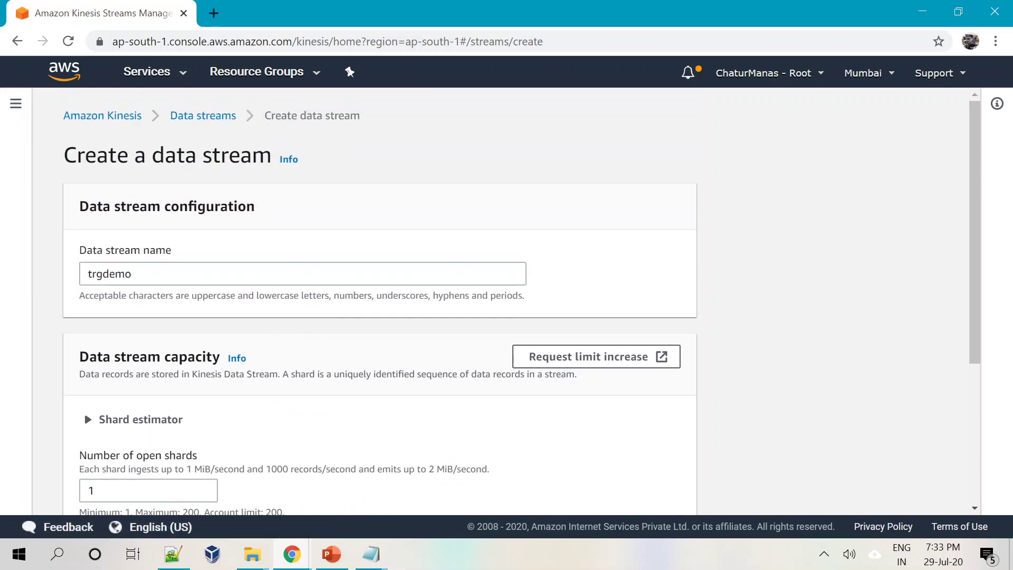
scroll(306, 385, down, 3)
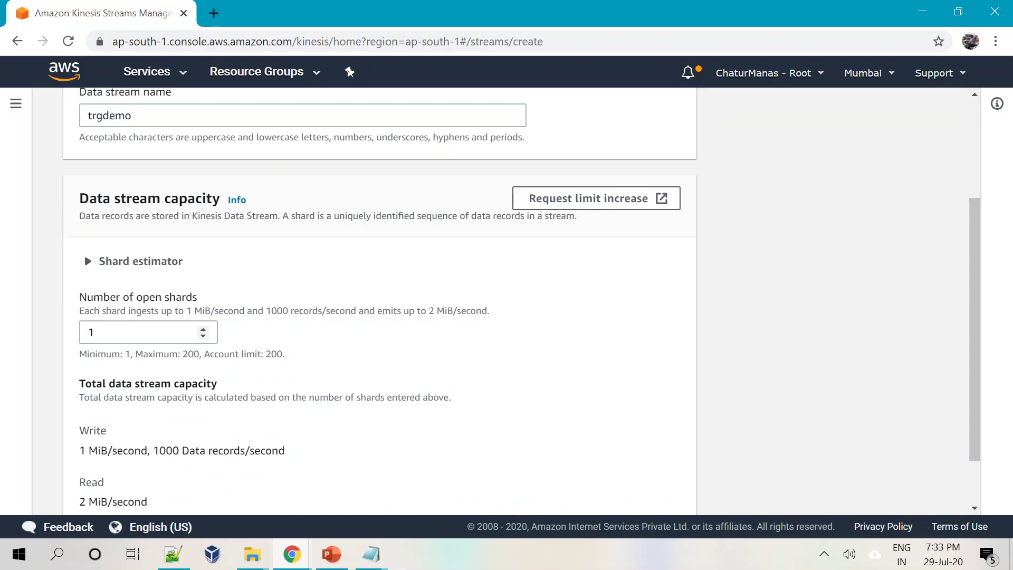
scroll(375, 389, down, 1)
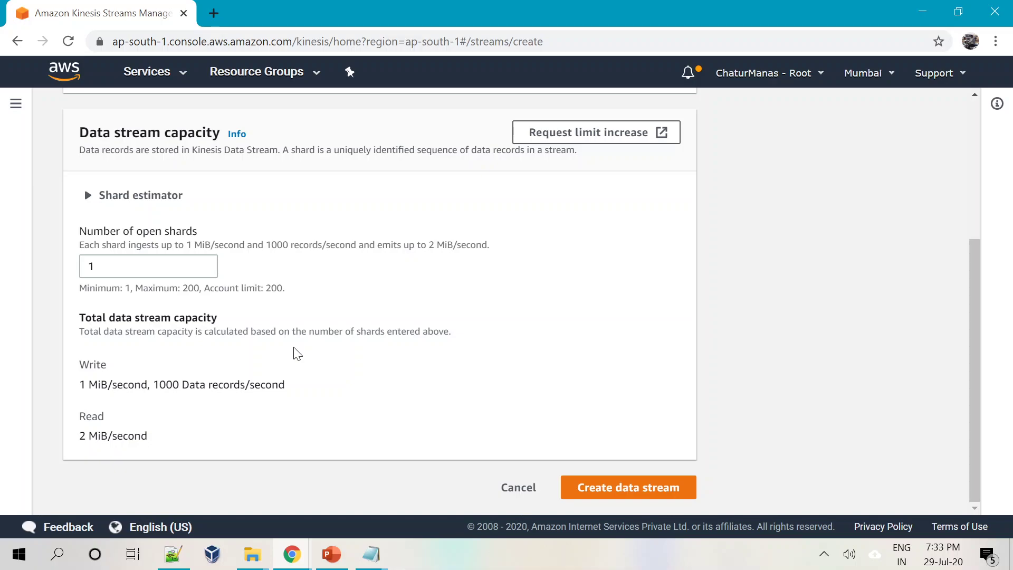
click(199, 261)
Create the trgdemo data stream with its 1 open shard.
click(551, 368)
click(628, 490)
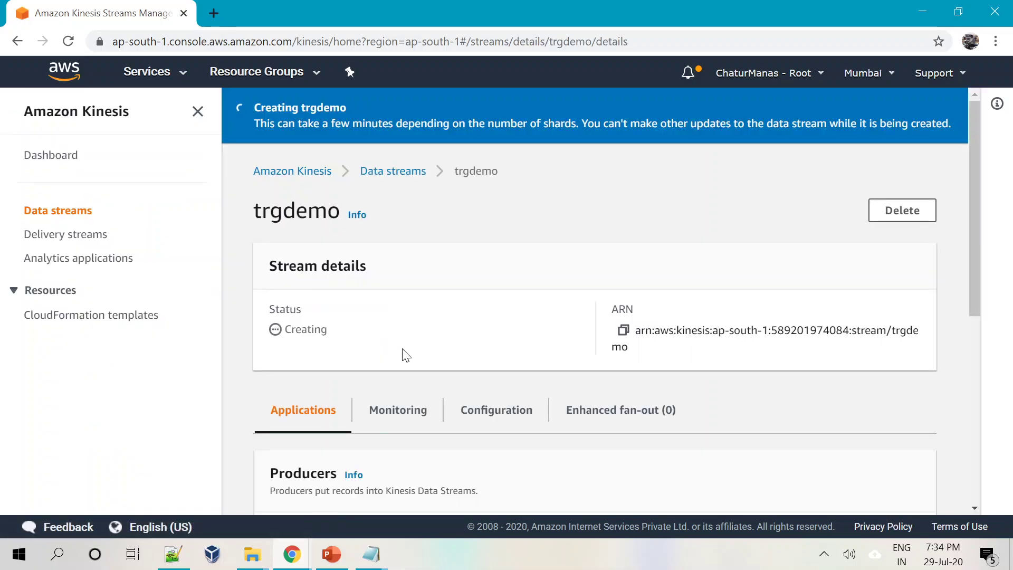
scroll(405, 355, down, 3)
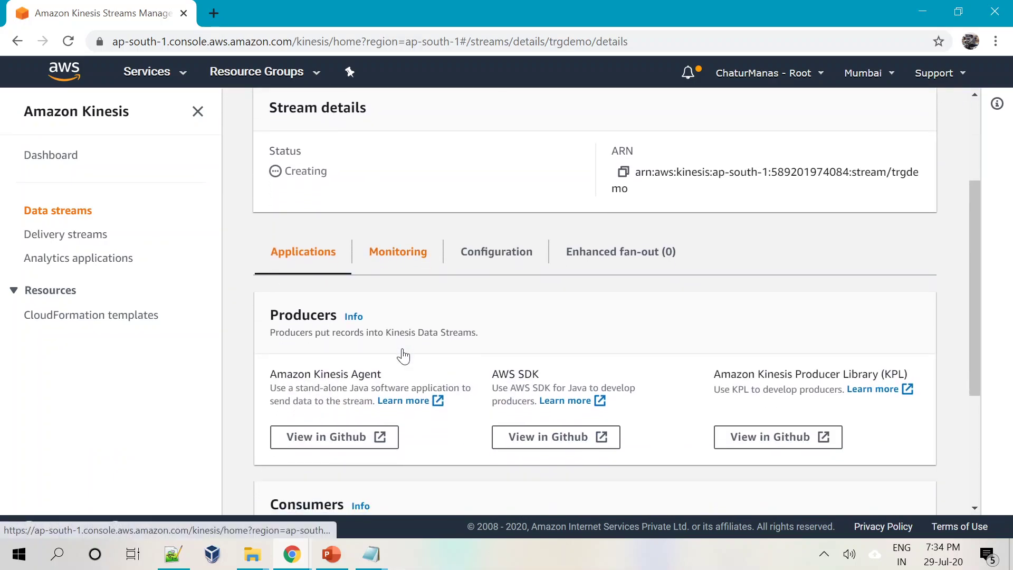
scroll(403, 356, up, 3)
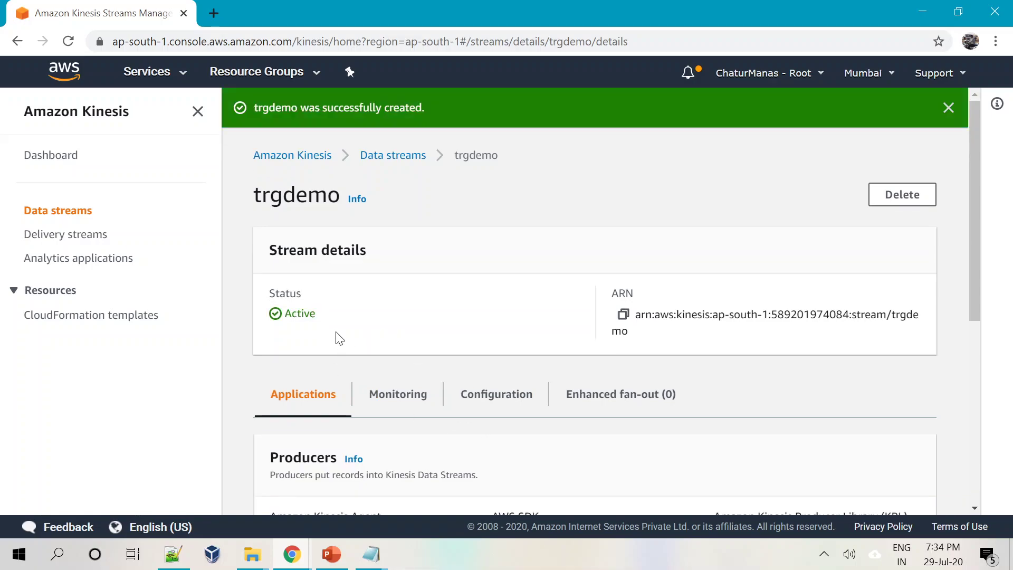
Wait for trgdemo to become Active and view its Monitoring tab metrics.
drag(977, 282, 966, 401)
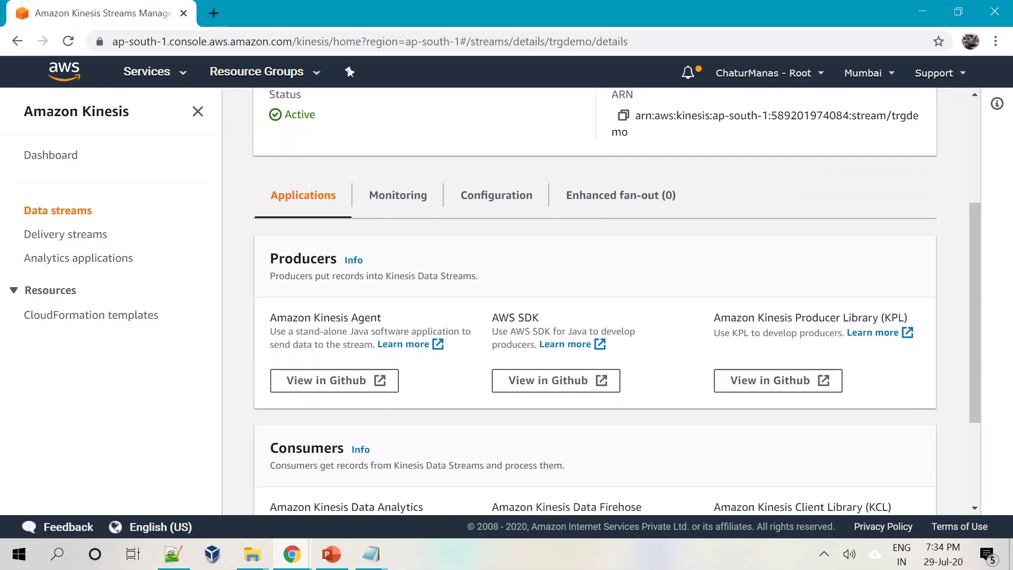
scroll(398, 341, down, 1)
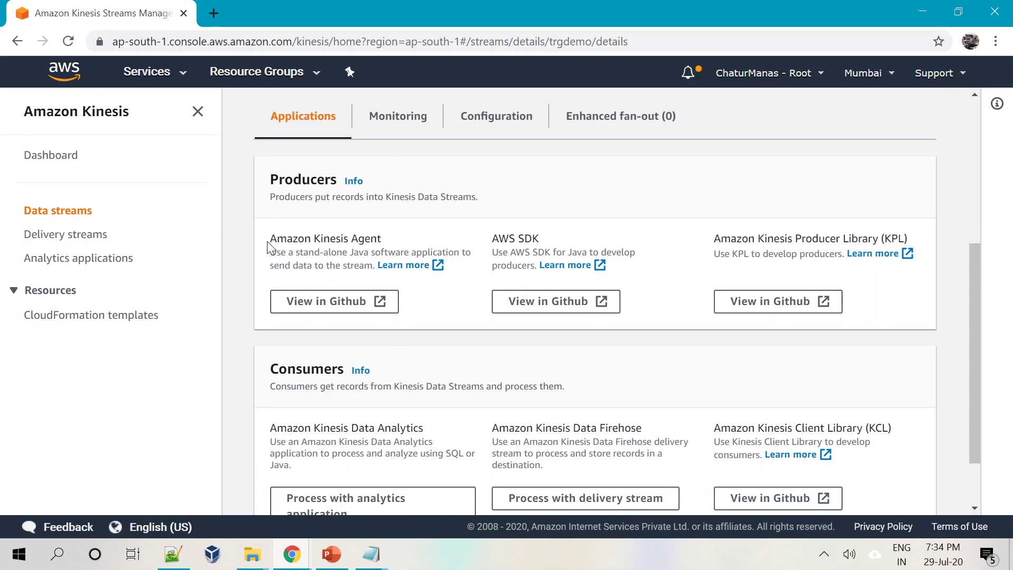
scroll(324, 298, up, 1)
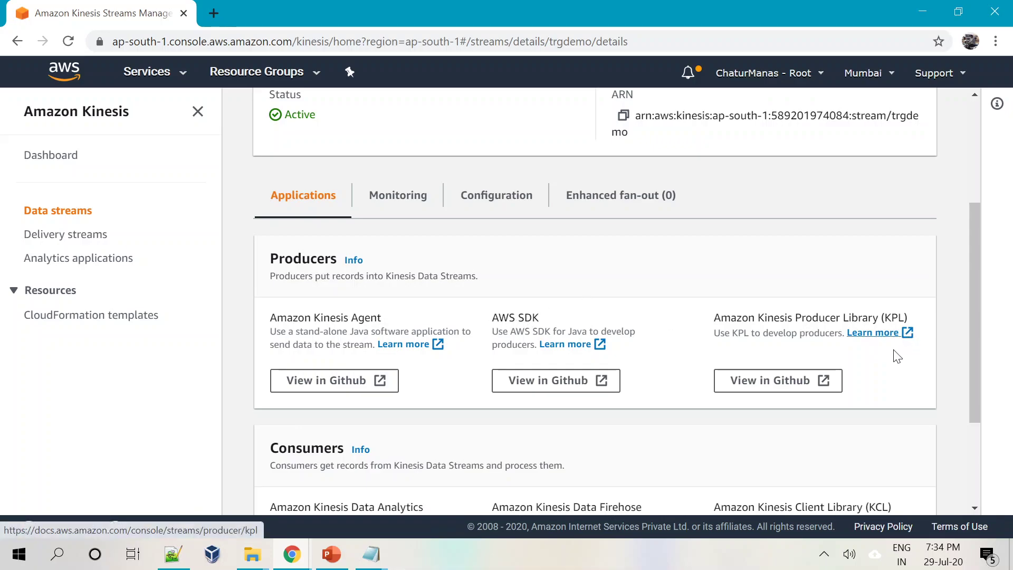
mouse_move(977, 318)
mouse_down()
mouse_move(977, 416)
mouse_move(974, 312)
mouse_up()
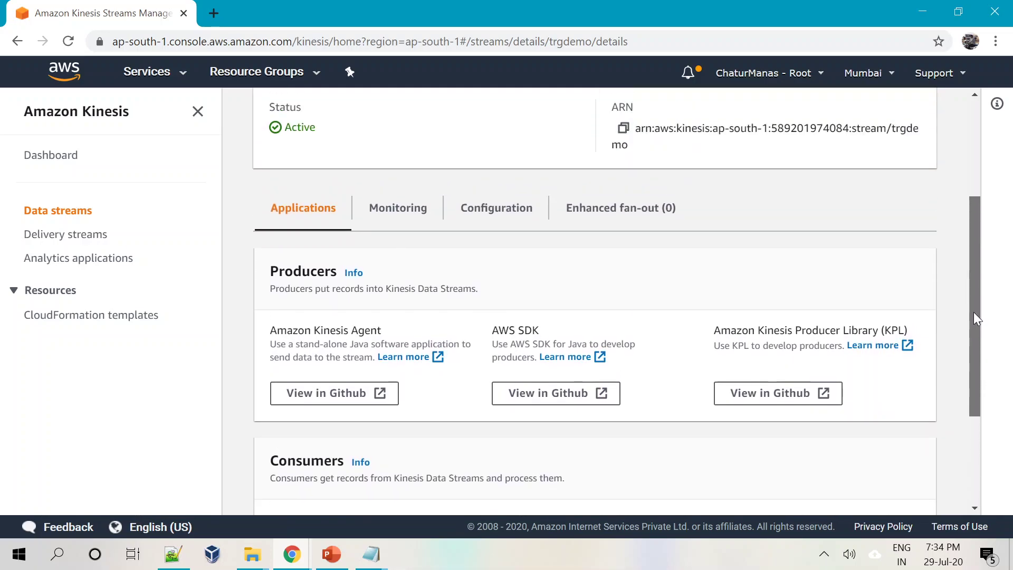
scroll(406, 306, down, 2)
scroll(405, 303, up, 5)
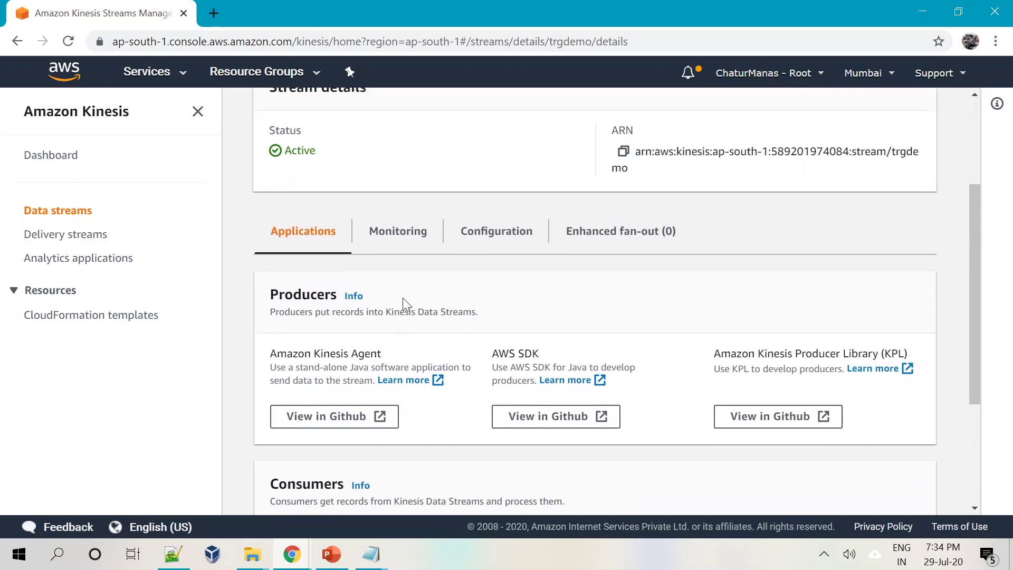
click(400, 397)
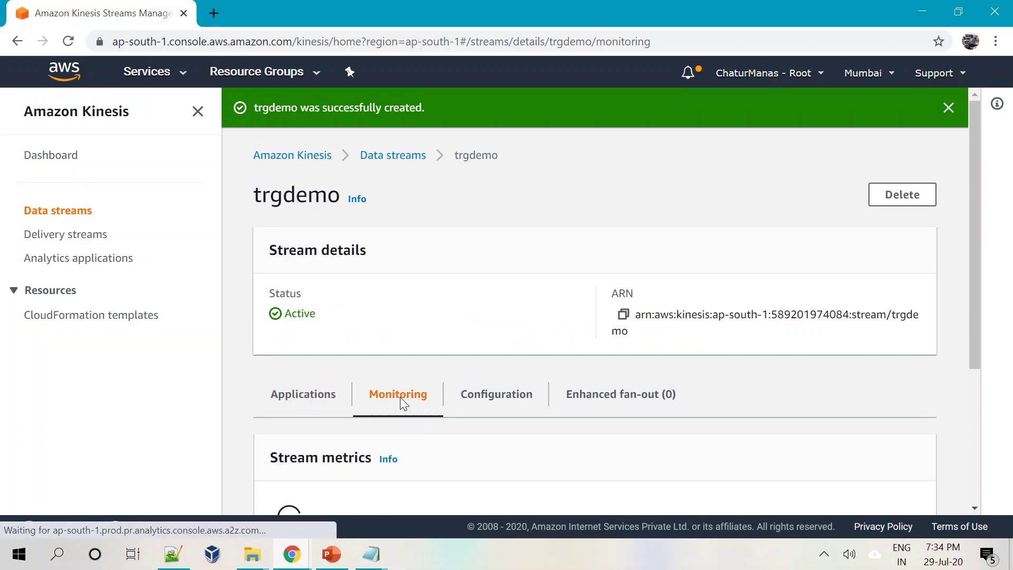
Open trgdemo's configuration and cancel the capacity edit, keeping 1 open shard.
drag(973, 294, 955, 410)
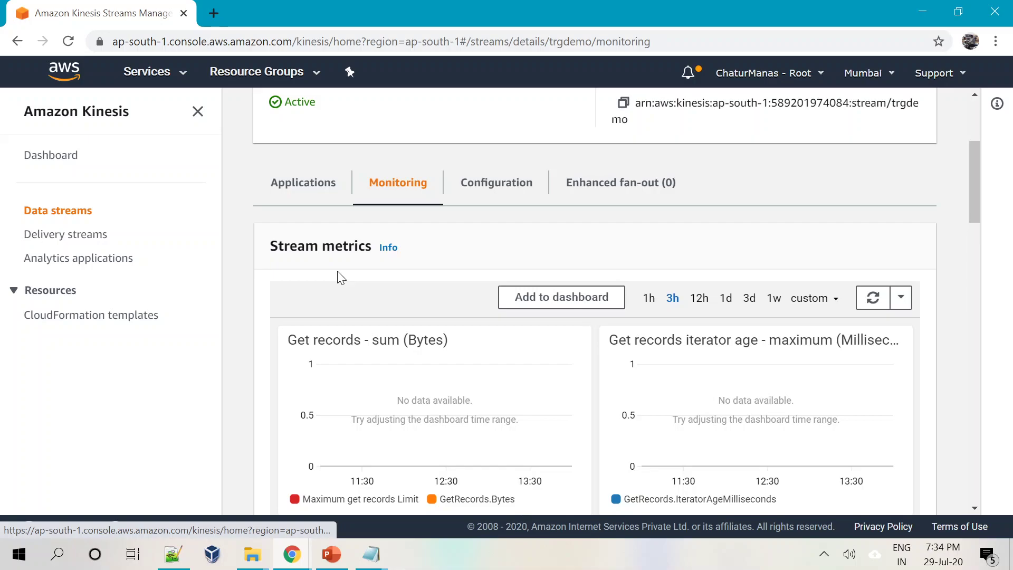
click(484, 181)
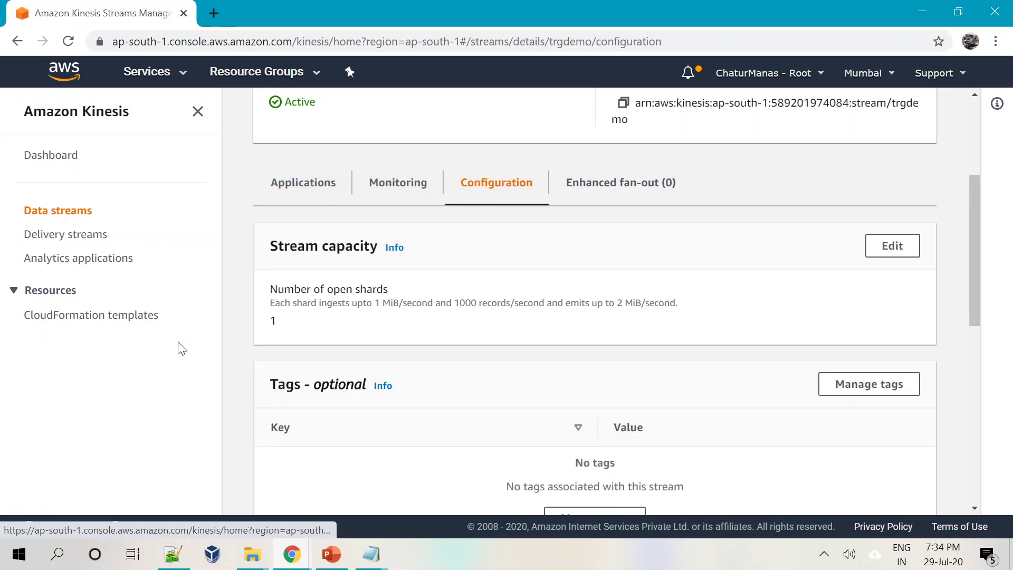
click(895, 247)
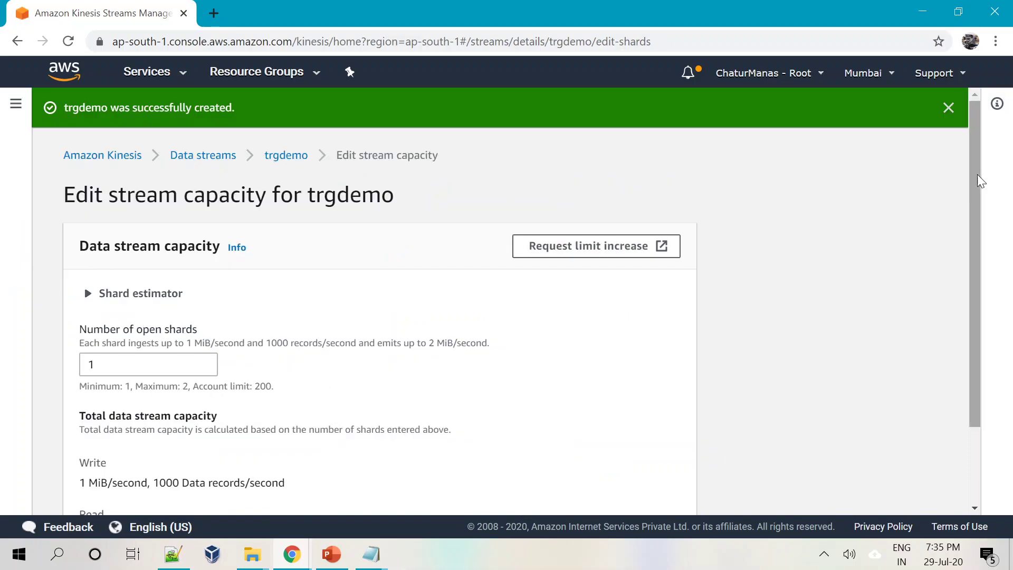
scroll(958, 334, down, 3)
click(544, 486)
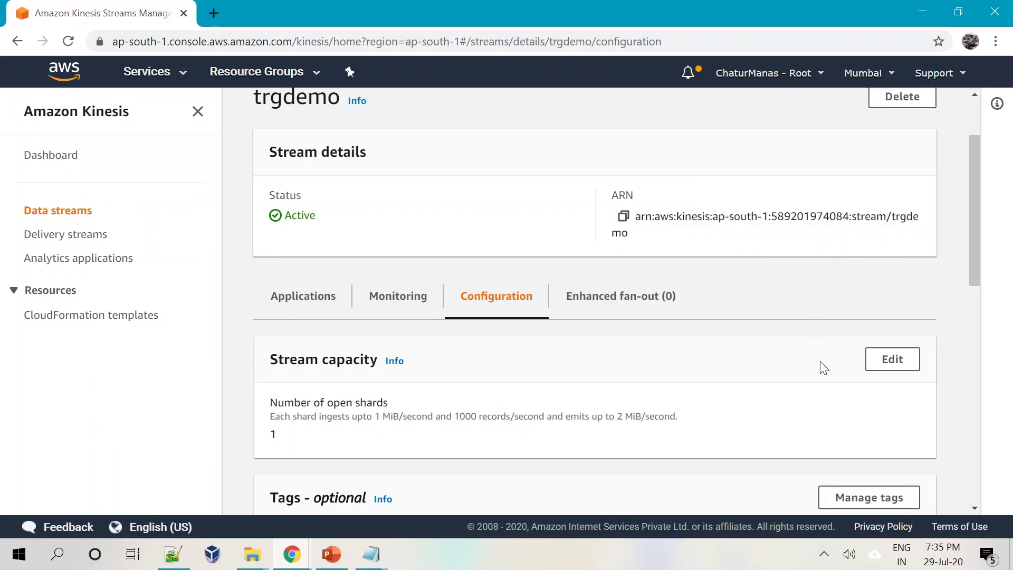
Check the Enhanced fan-out tab's zero consumers, then view the Applications tab.
scroll(824, 367, down, 1)
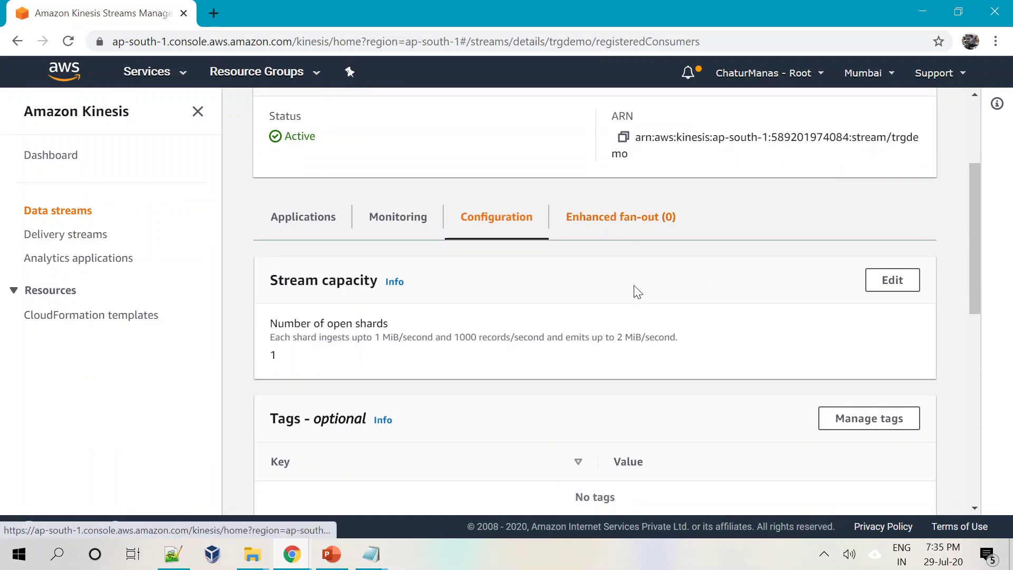
click(612, 218)
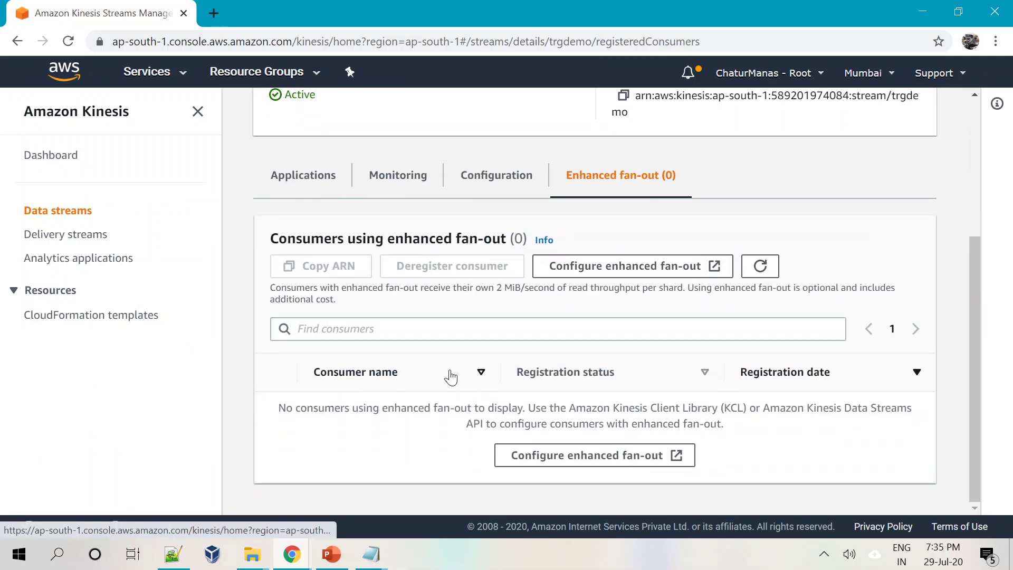
scroll(583, 374, up, 3)
scroll(765, 365, down, 3)
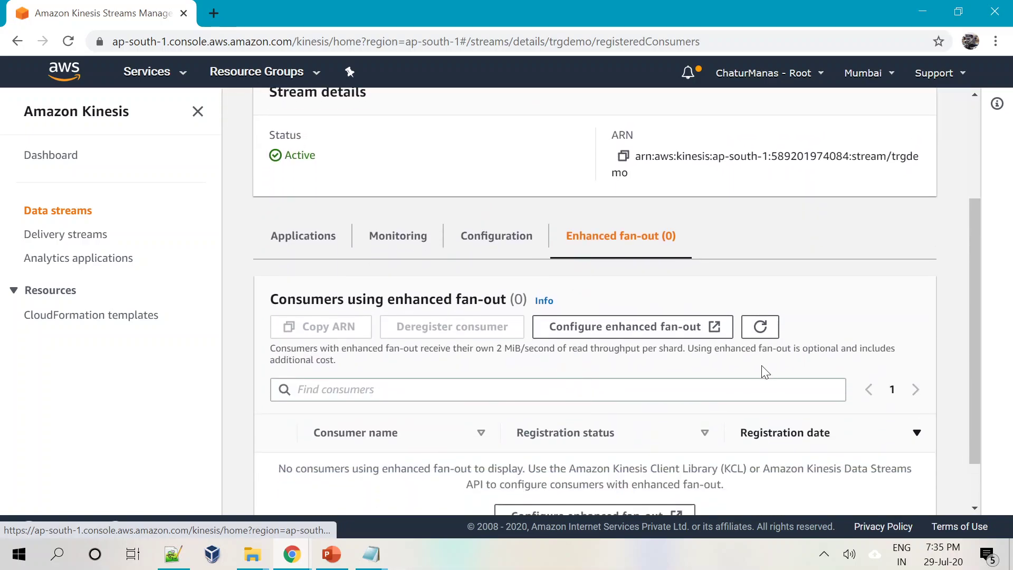
click(319, 250)
scroll(391, 362, up, 3)
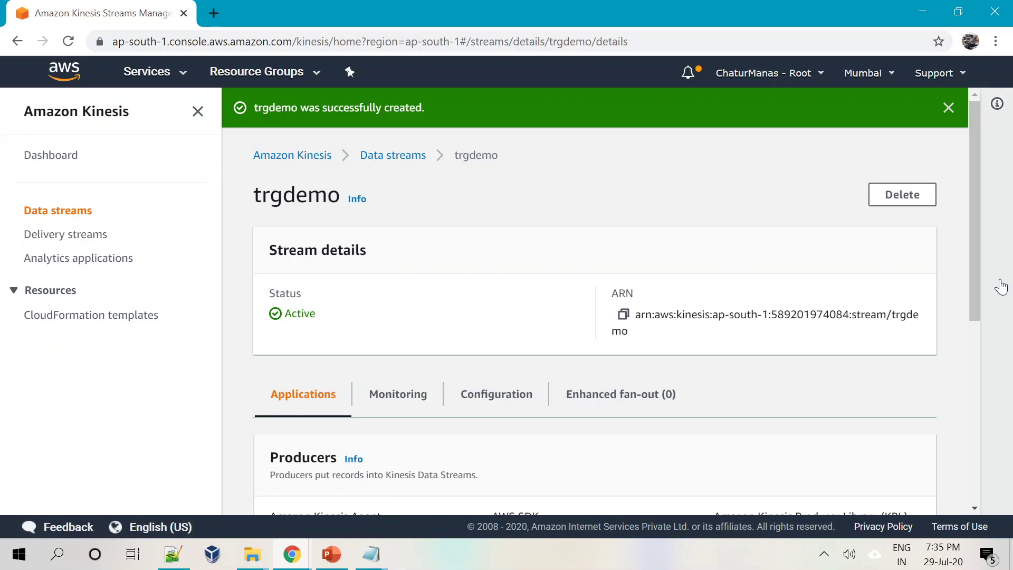
drag(979, 285, 973, 205)
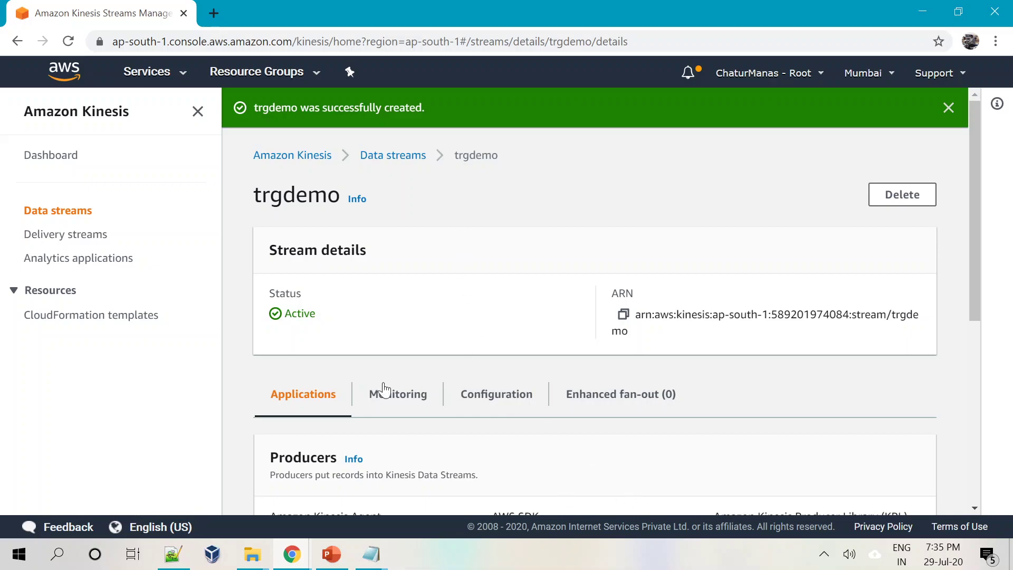
drag(976, 239, 931, 464)
Open the console in a second tab and reach the IAM dashboard by searching 'iam'.
right_click(147, 77)
click(170, 88)
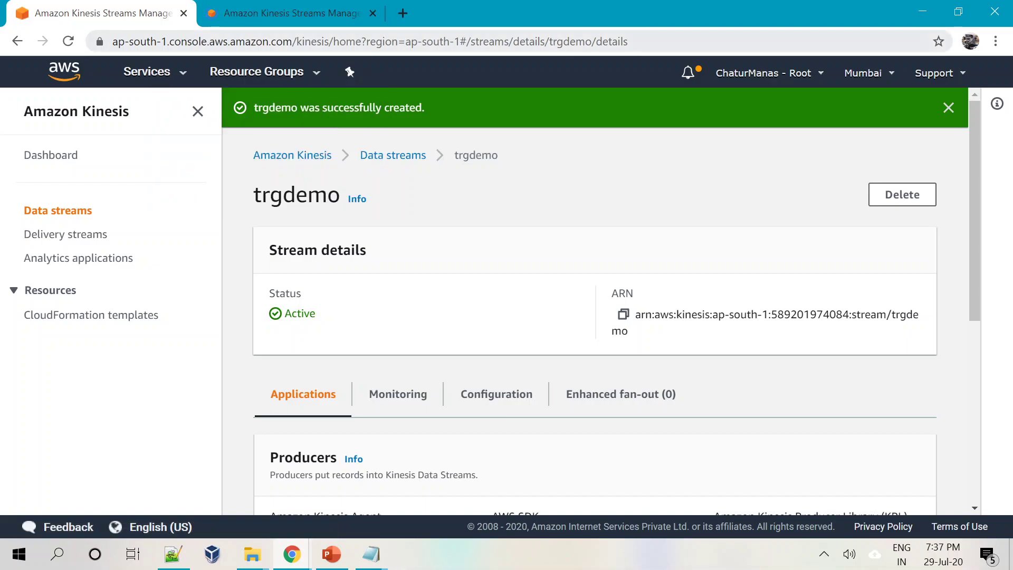
click(258, 9)
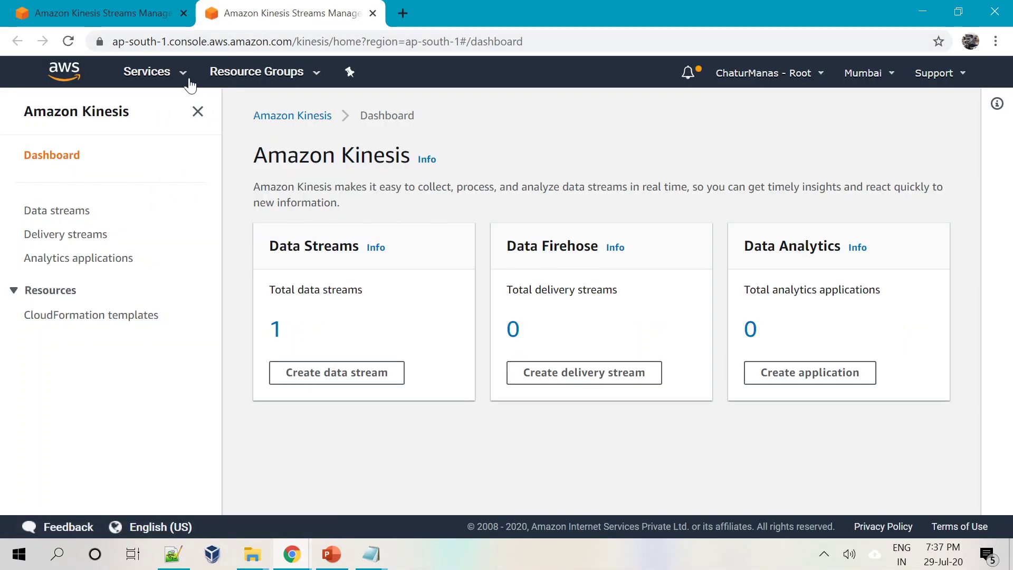
click(134, 84)
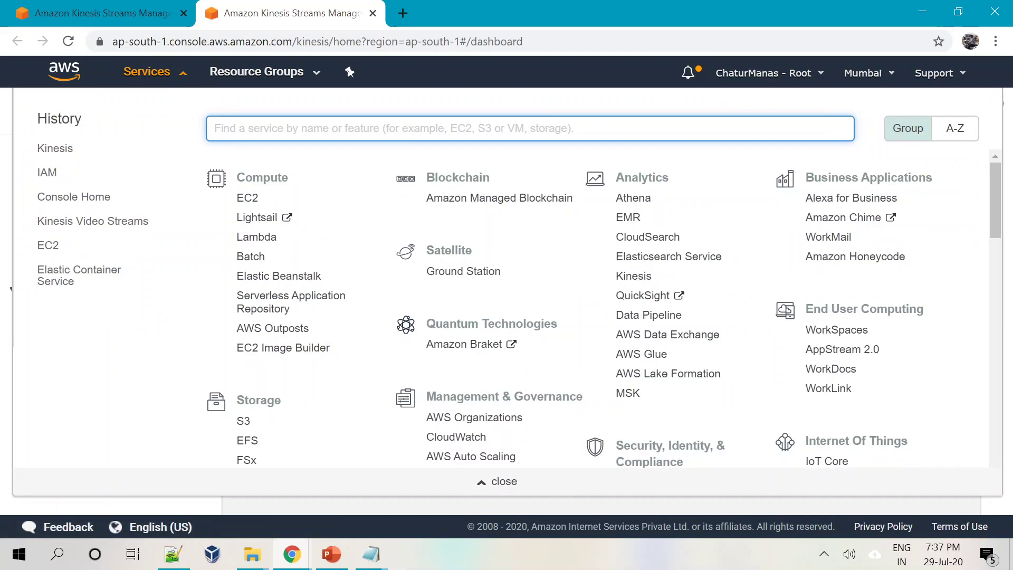
text(iam)
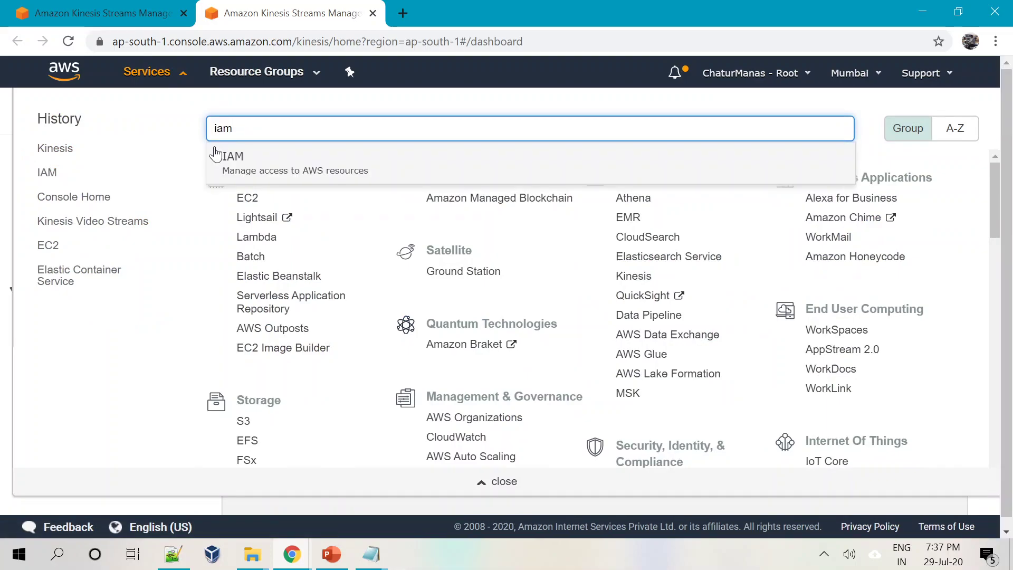
click(228, 157)
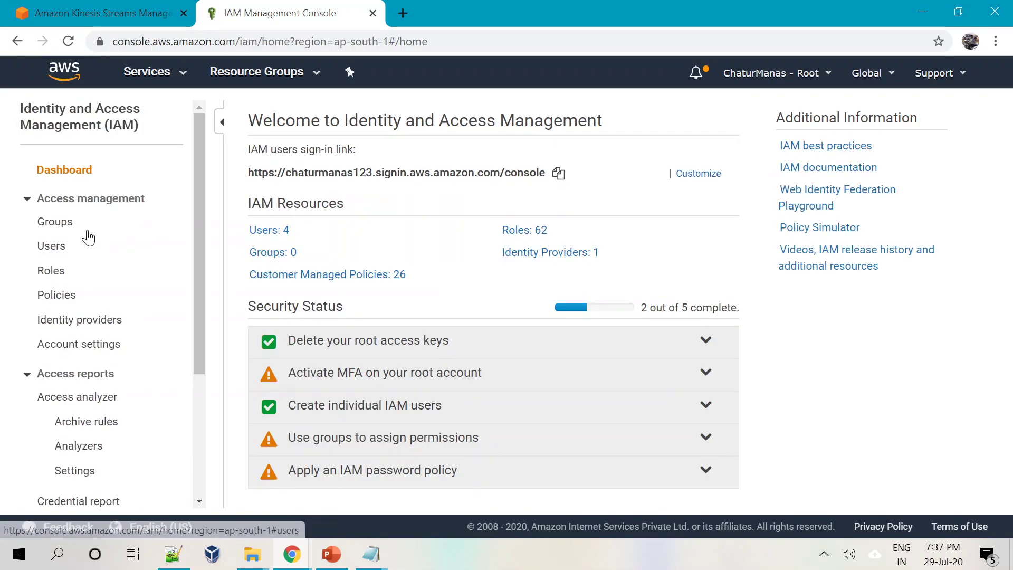
Add IAM user trgdemo with Programmatic access and continue to permissions.
click(50, 250)
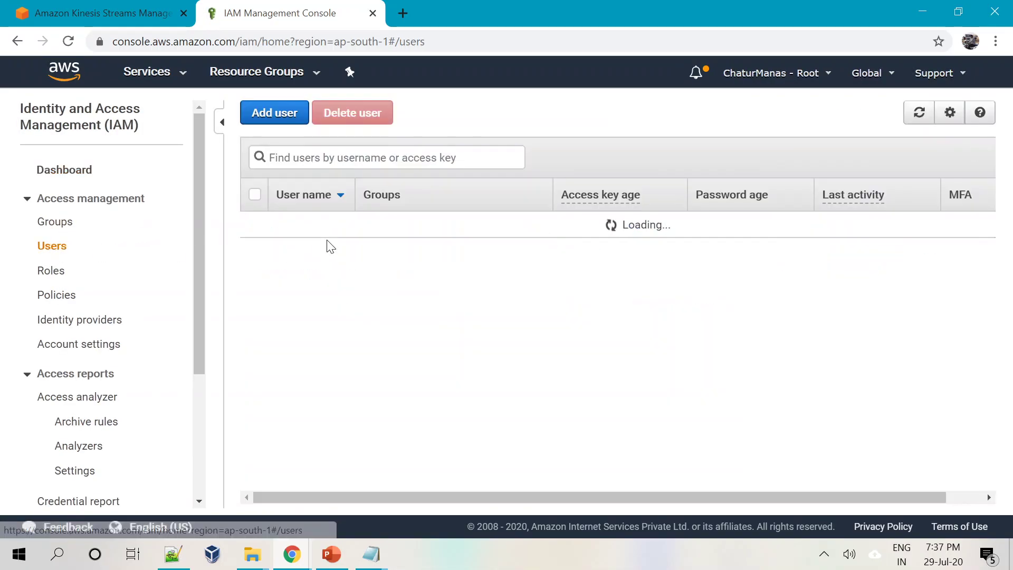
click(274, 121)
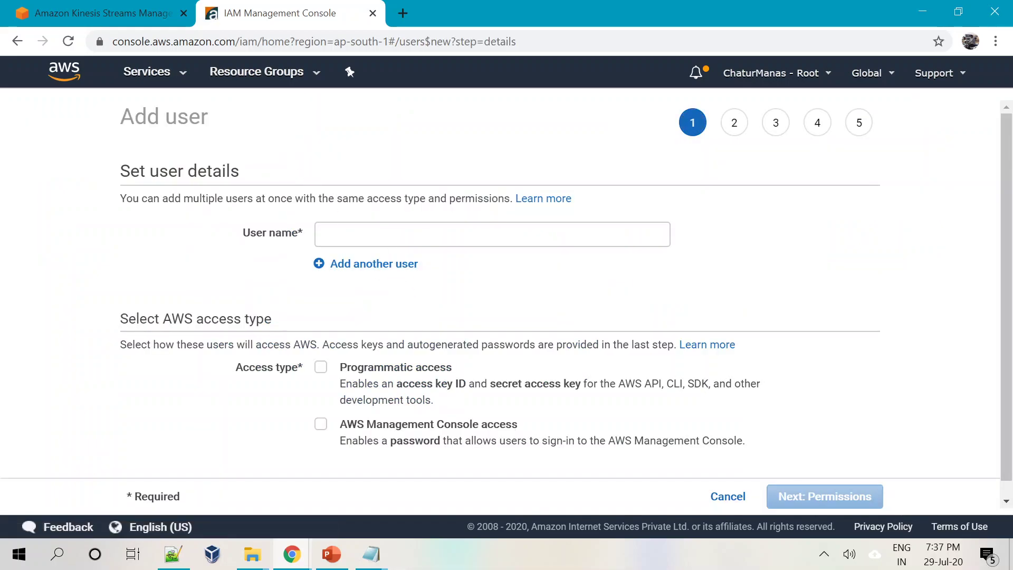
text(trgdemo)
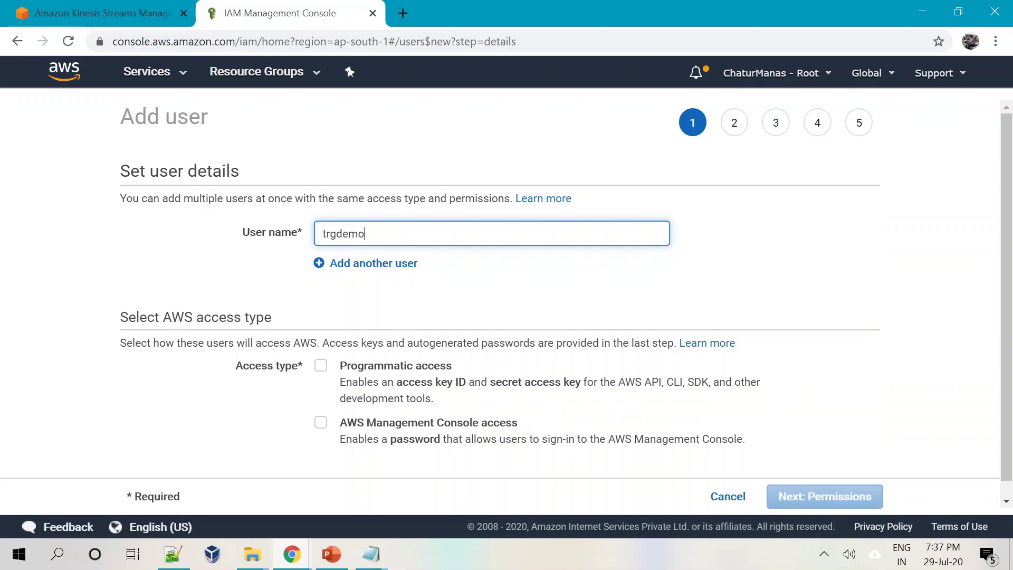
scroll(506, 347, down, 1)
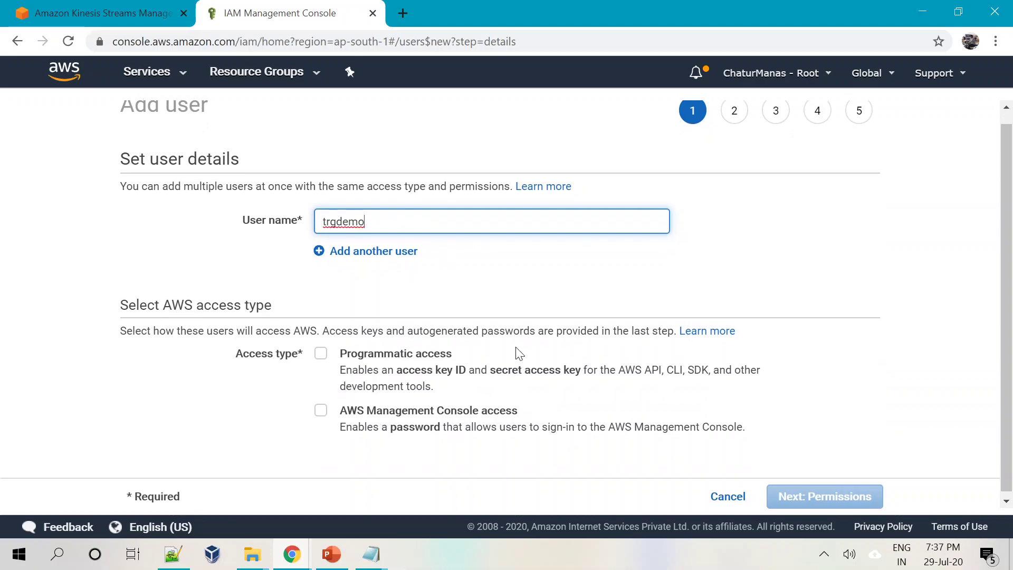
click(322, 351)
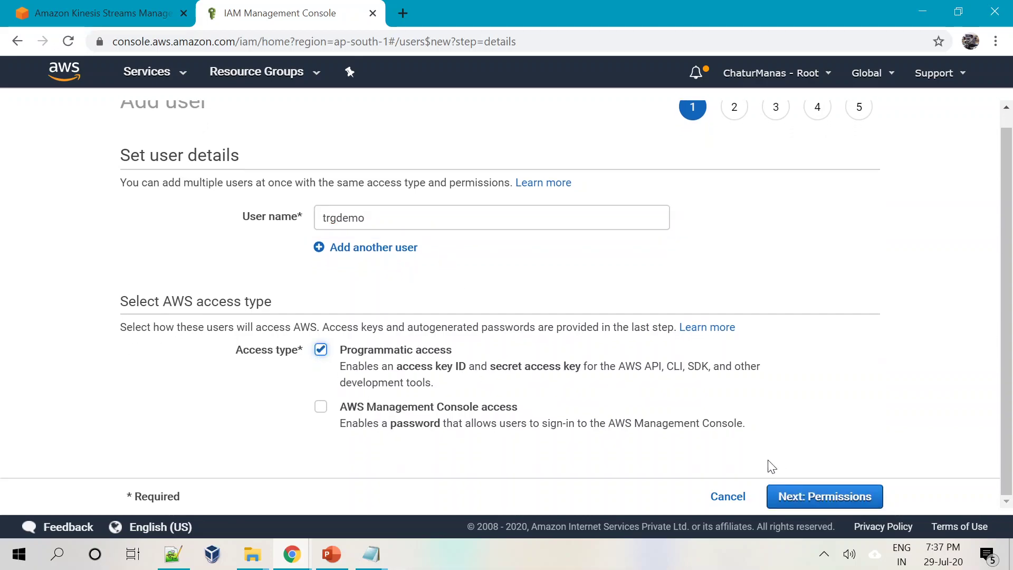
click(798, 498)
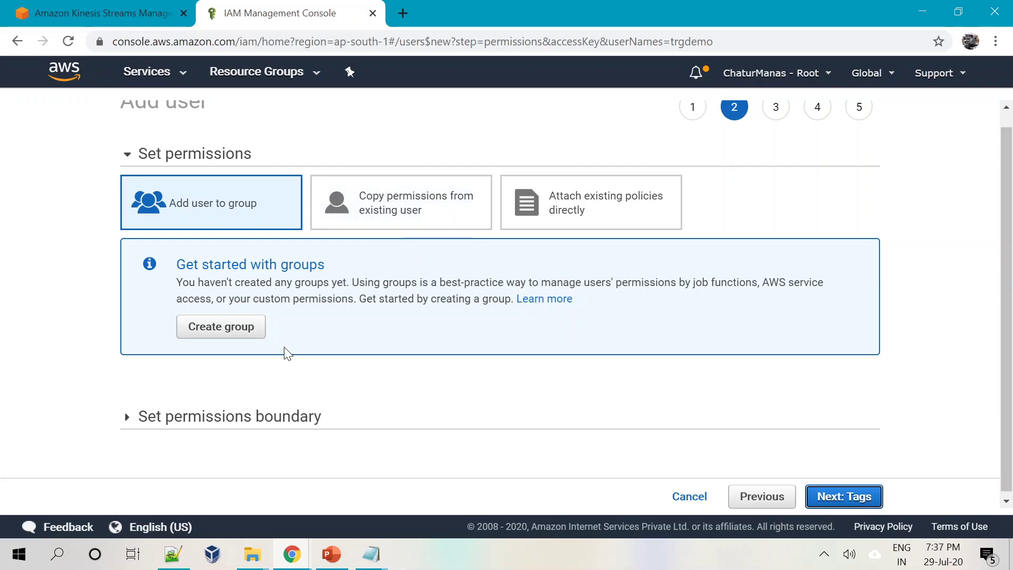
Attach the existing AmazonKinesisFullAccess policy to trgdemo, found by searching 'kinesis'.
click(607, 205)
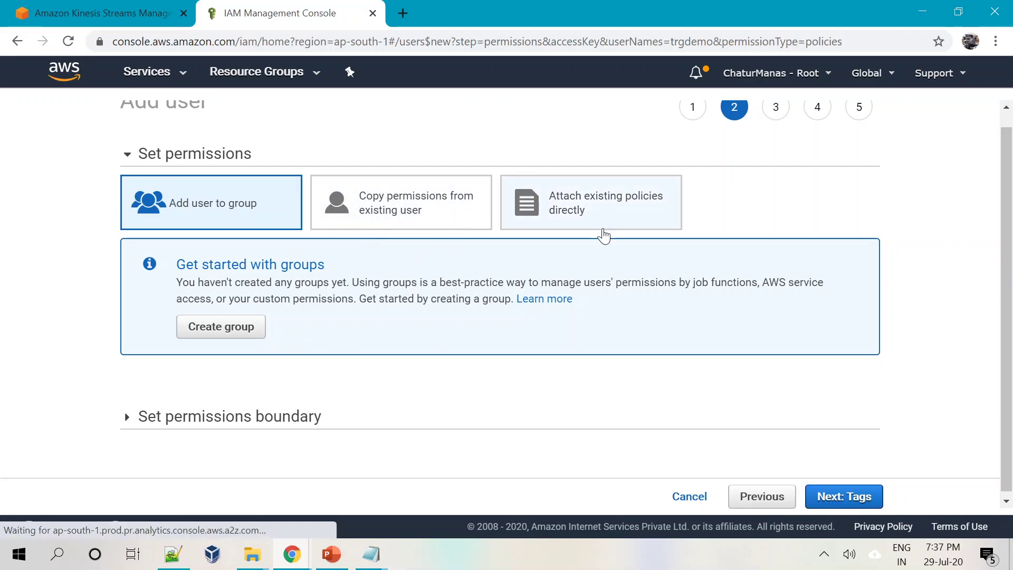
scroll(486, 344, down, 2)
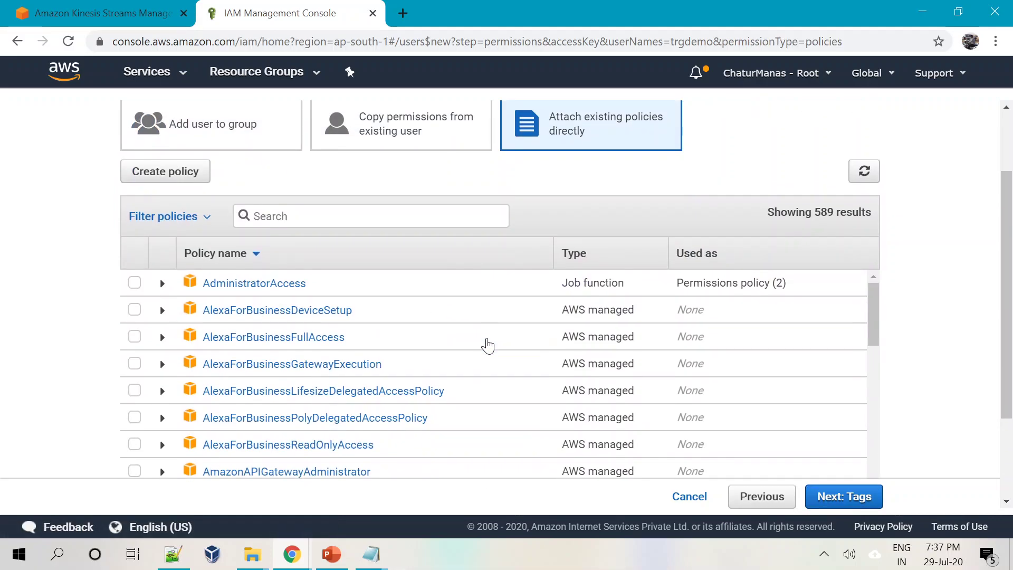
text(kine)
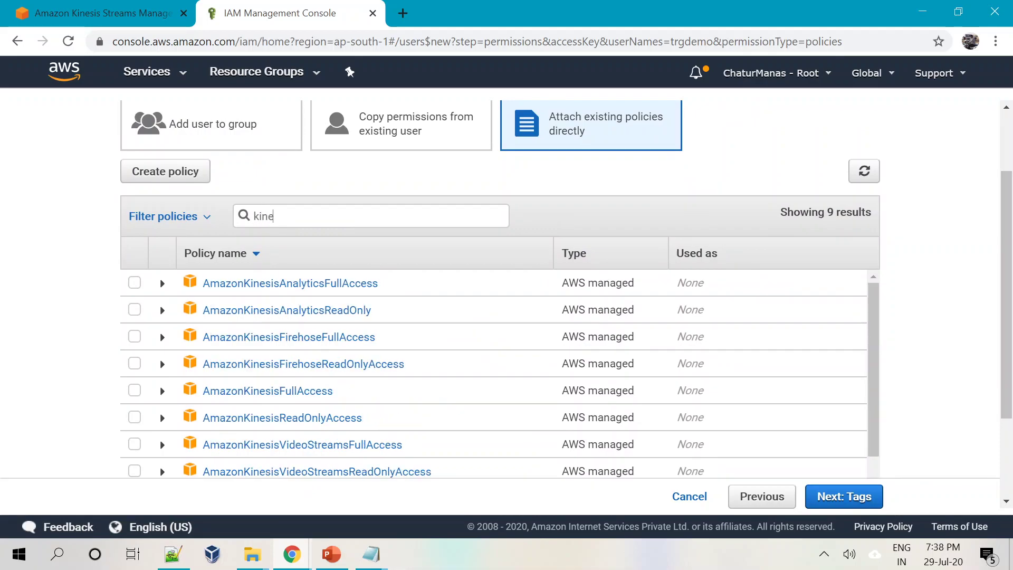
text(sis)
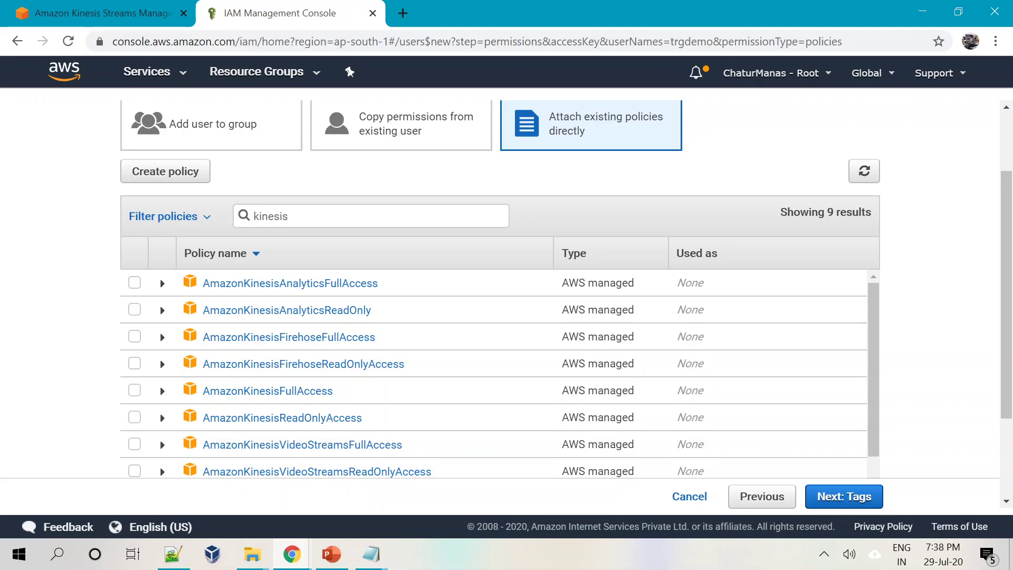
click(135, 390)
click(822, 499)
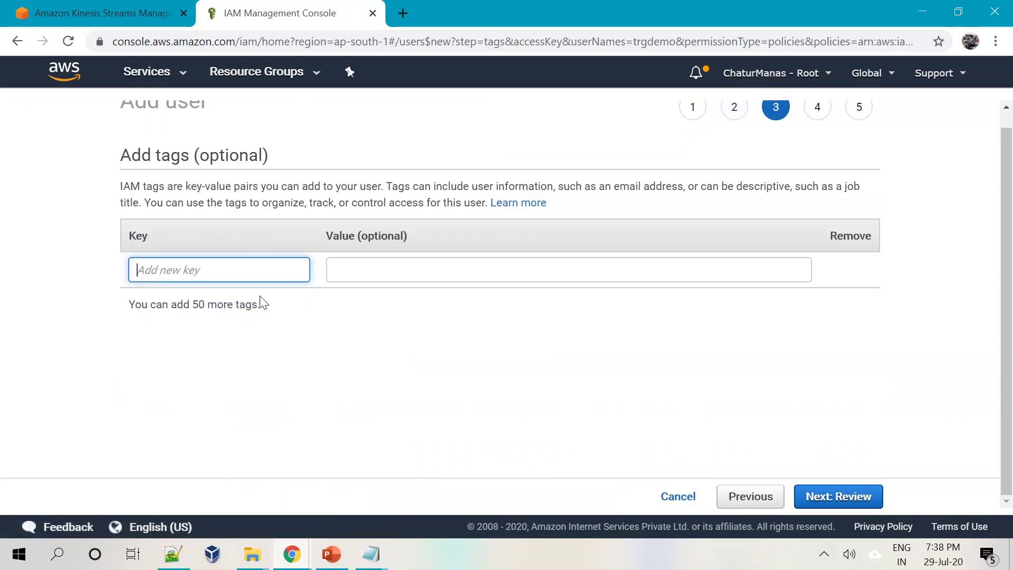
Skip tags and create the trgdemo user, generating its access key pair.
click(851, 500)
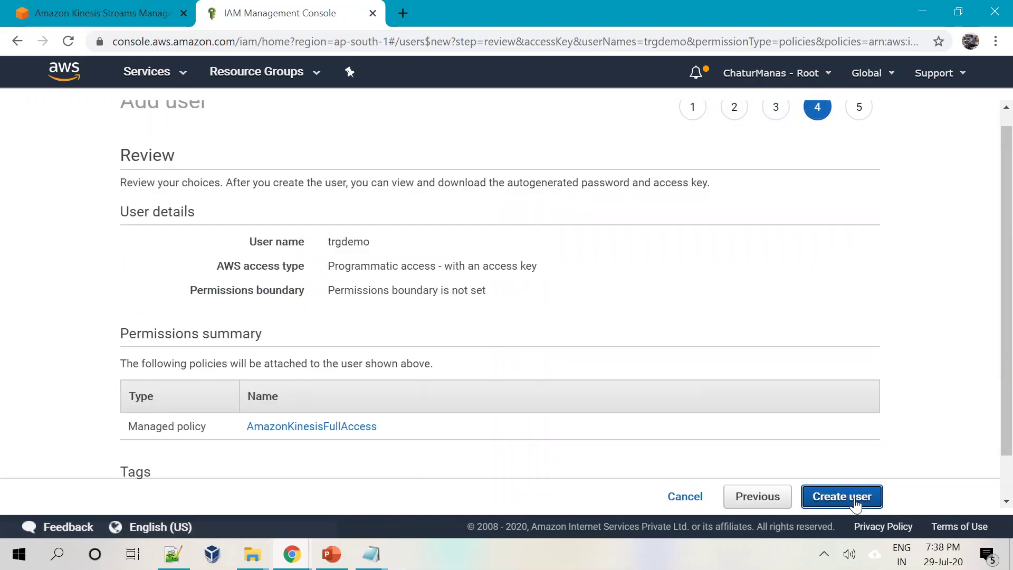
click(854, 497)
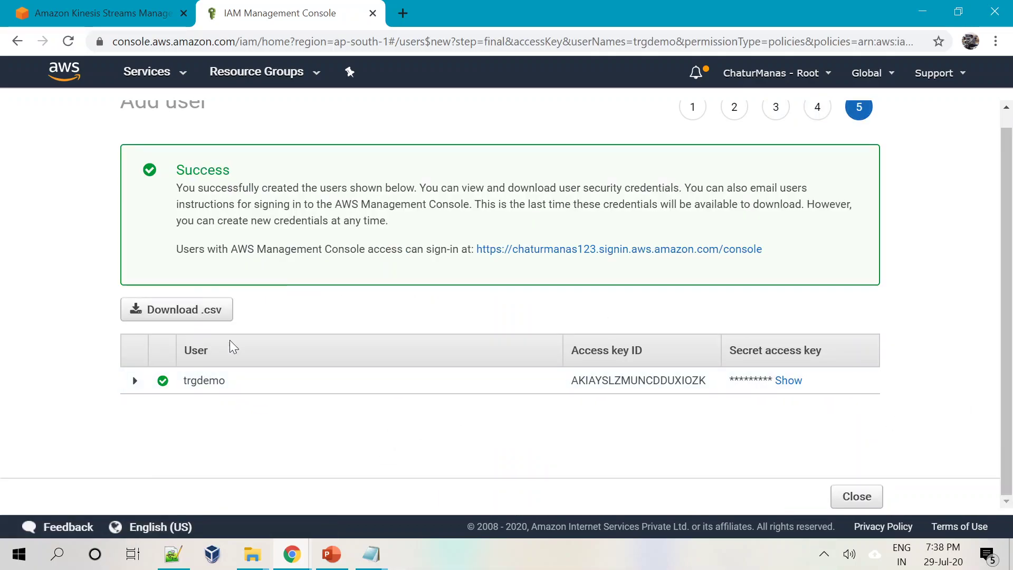
double_click(640, 380)
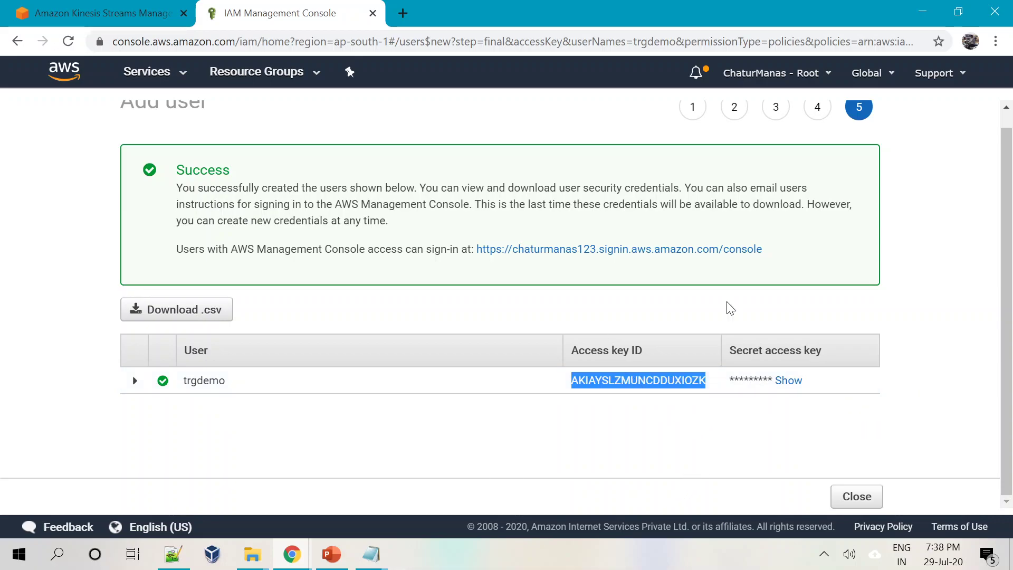
click(458, 442)
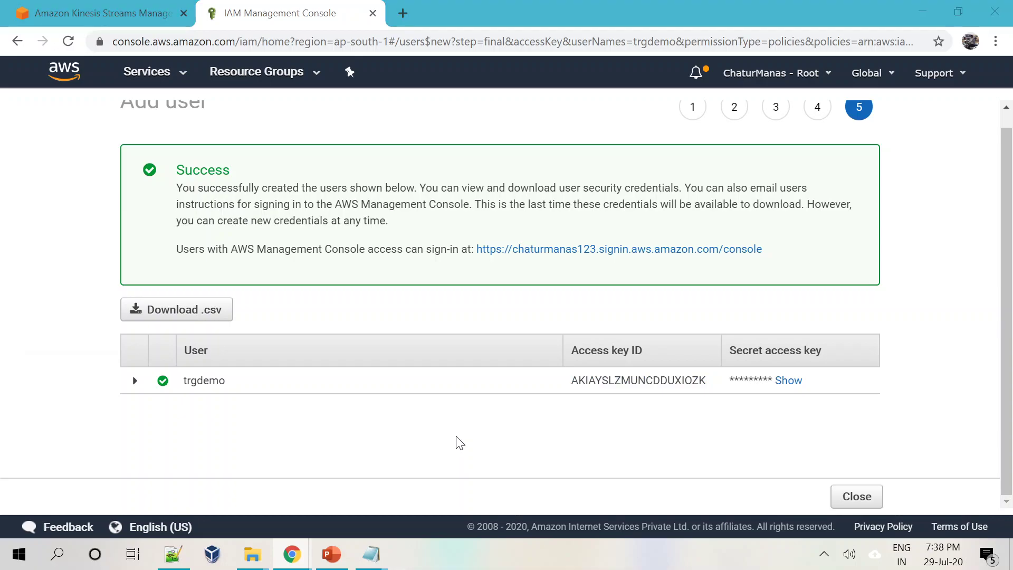
Launch a Windows Command Prompt via Win+R and cmd.
key(super+r)
text(cmd)
key(Return)
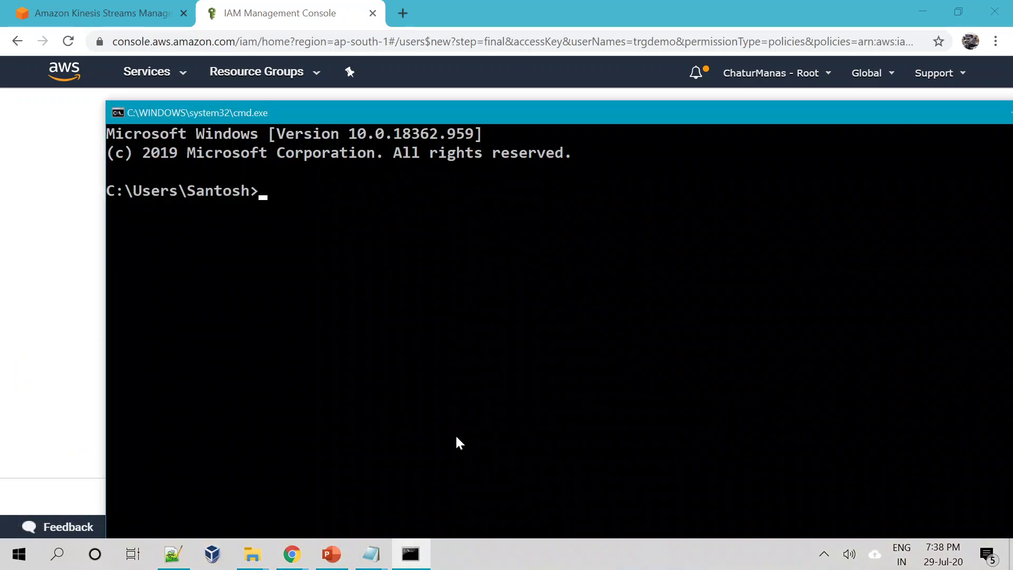
Run aws, then start the aws configure command.
text(aws)
key(Return)
drag(594, 104, 502, 17)
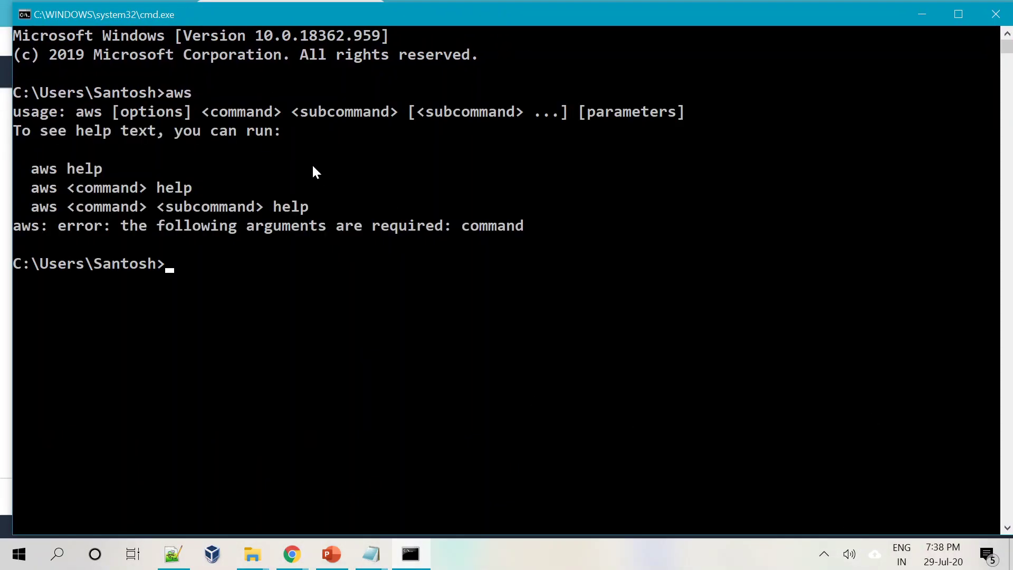
text(aws configure)
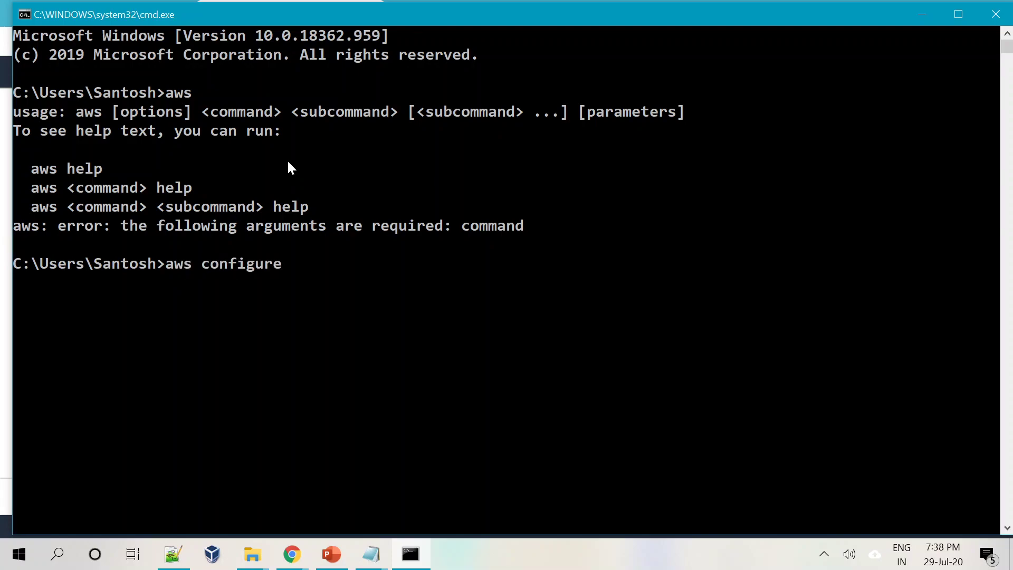
key(Return)
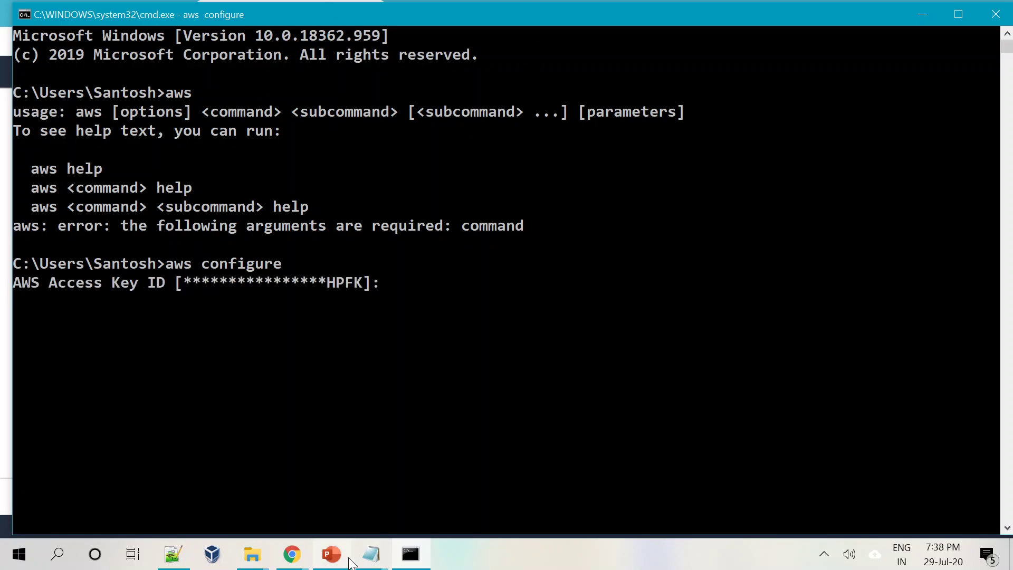
Copy trgdemo's access key ID from the IAM page and enter it at the prompt.
mouse_move(292, 554)
click(211, 475)
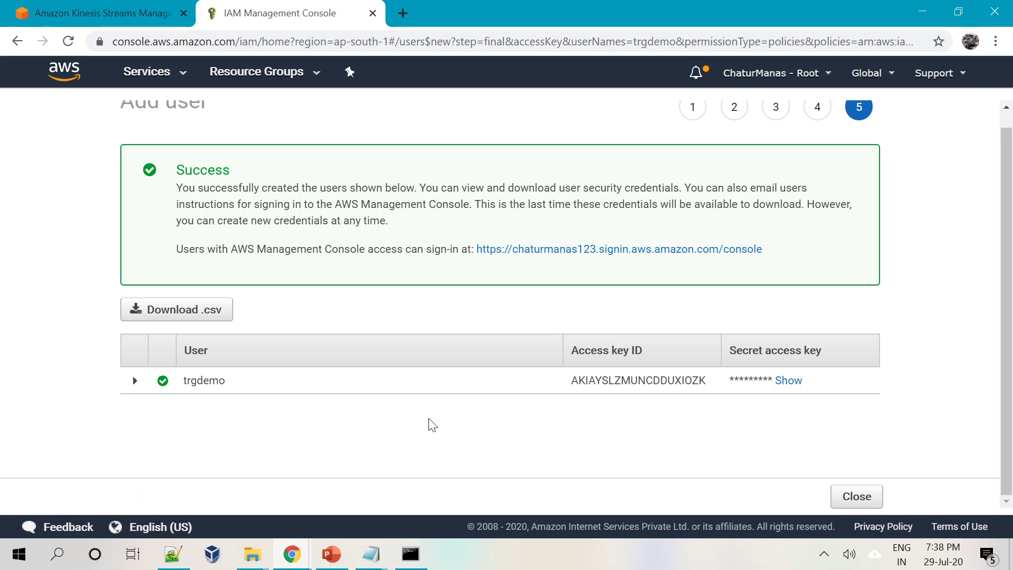
double_click(687, 388)
key(super+c)
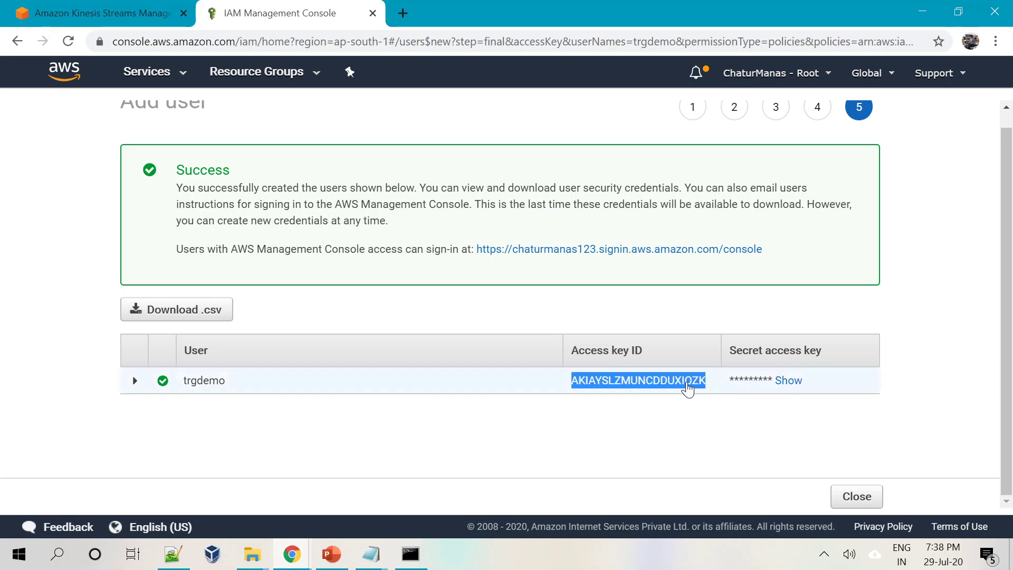
mouse_move(292, 554)
click(228, 512)
click(411, 554)
right_click(451, 335)
key(Return)
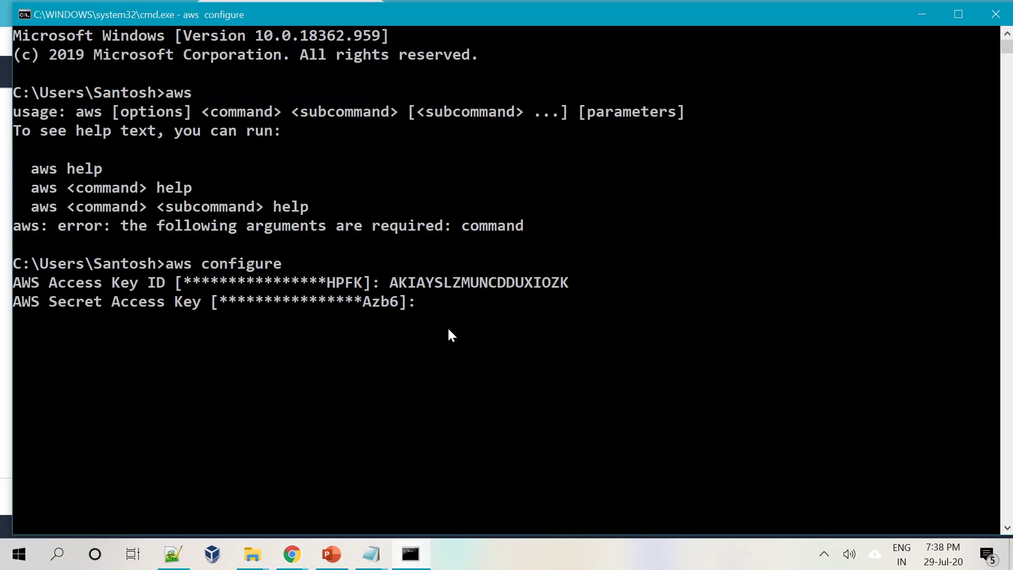
Reveal and copy the secret access key from IAM and enter it at the prompt.
mouse_move(295, 563)
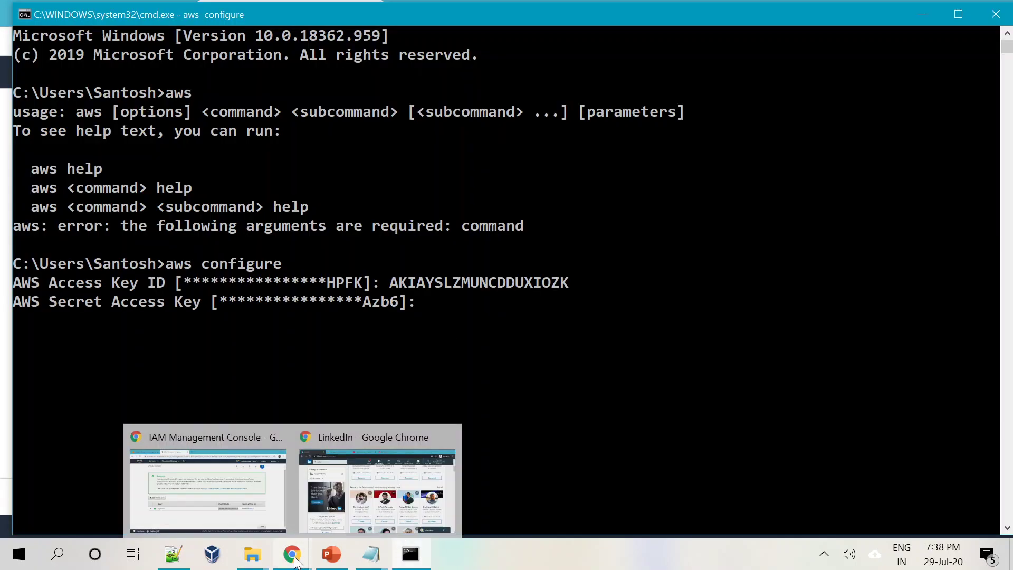
click(220, 477)
click(792, 389)
double_click(777, 396)
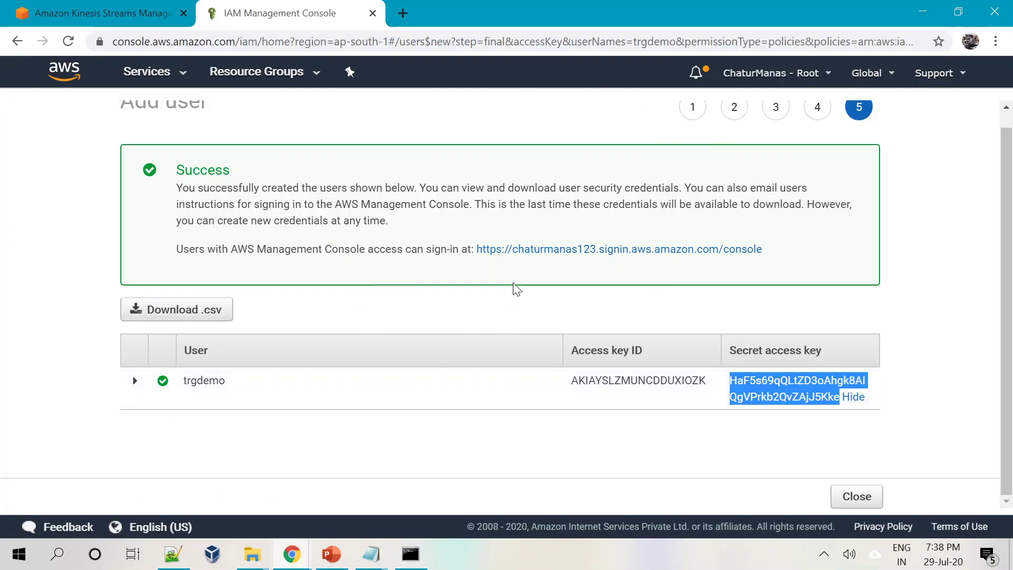
key(alt+Tab)
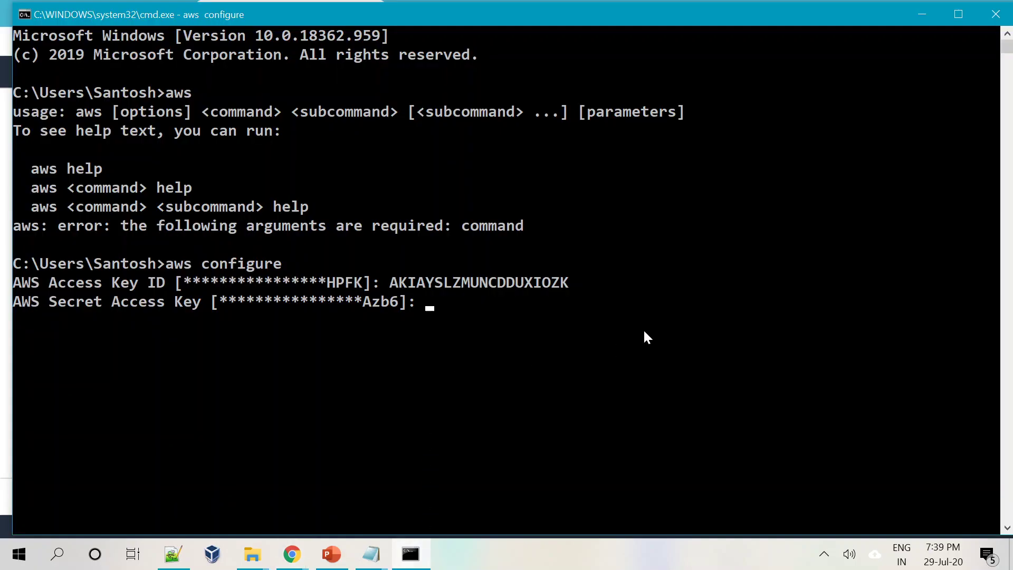
key(ctrl+v)
key(Return)
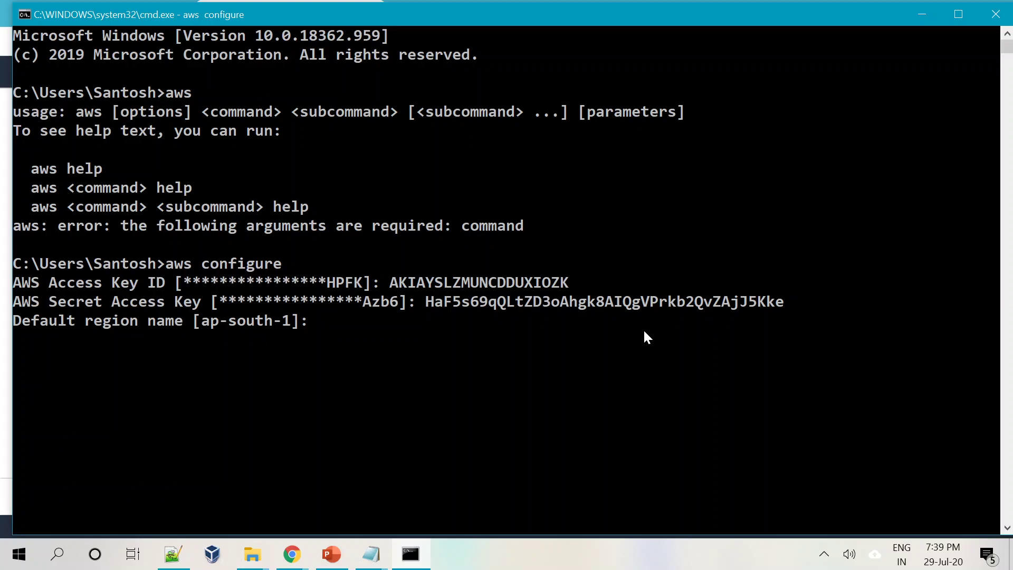
Keep default region ap-south-1 and table output, then clear the screen with cls.
key(Return)
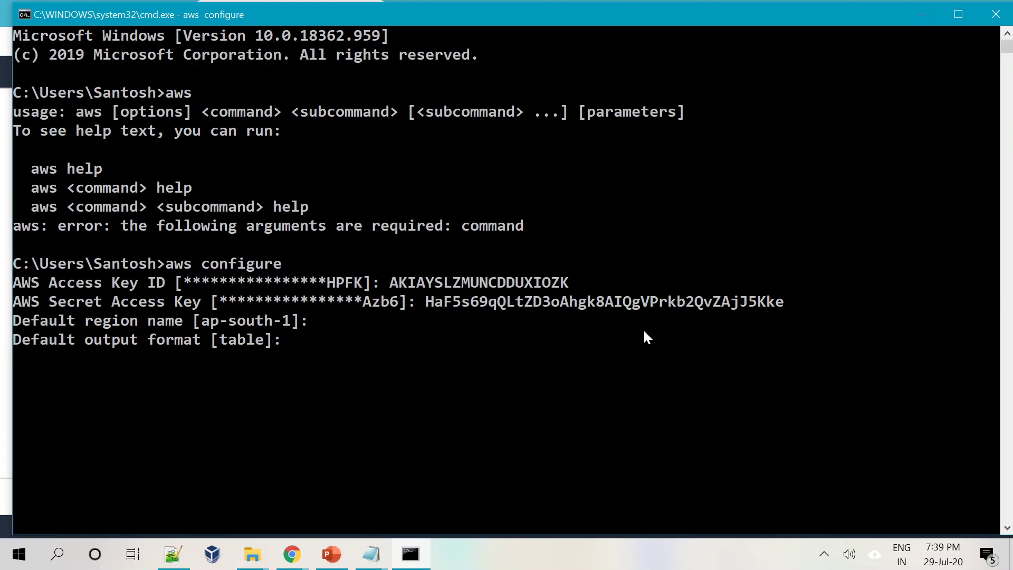
key(Return)
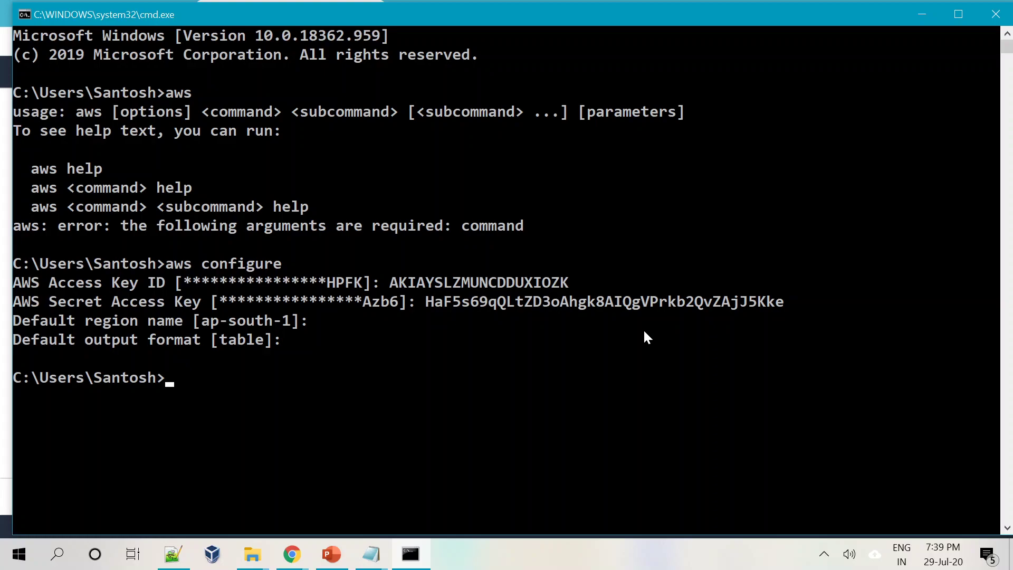
text(cld)
key(Return)
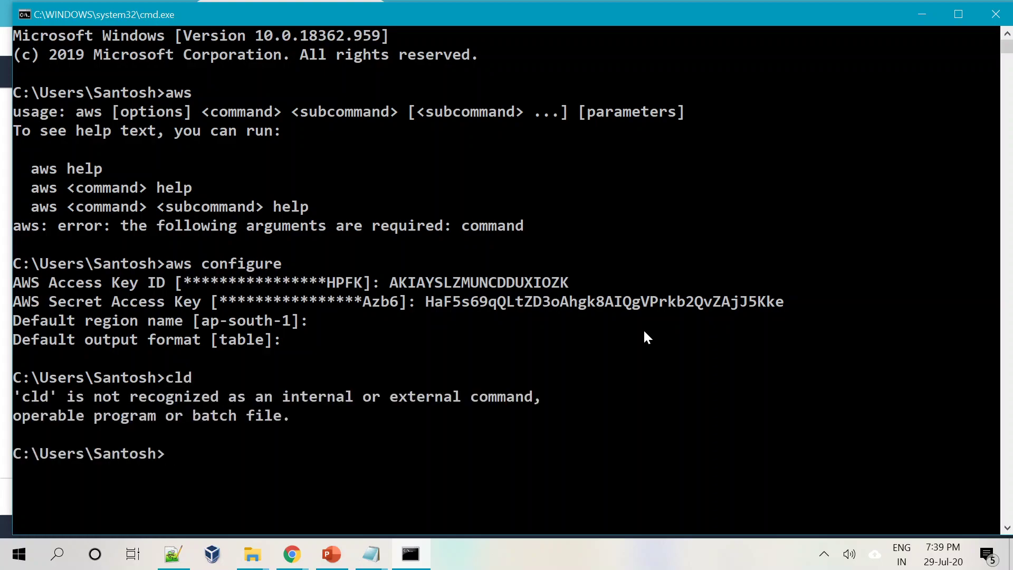
text(cls)
key(Return)
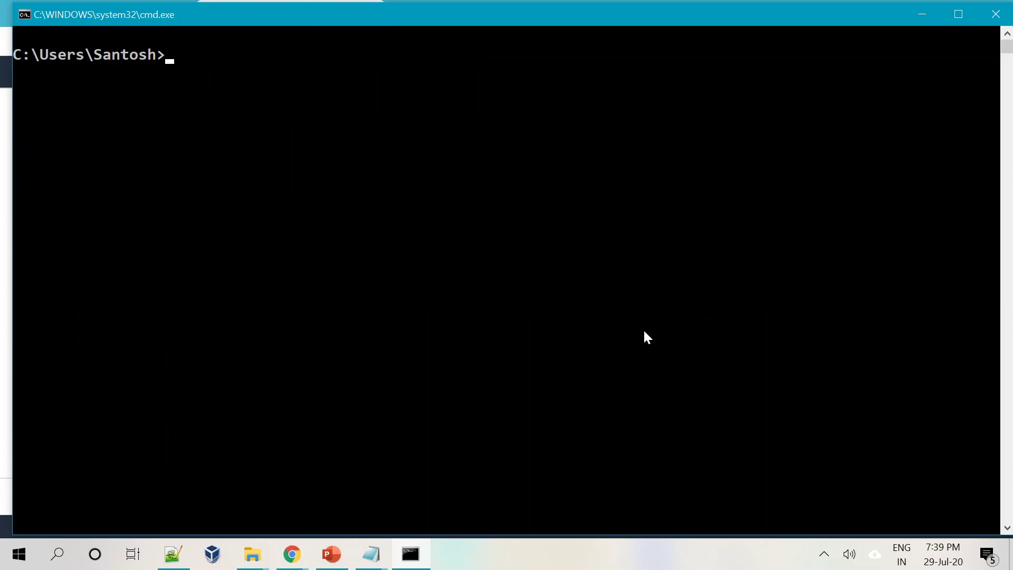
Run aws kinesis describe-stream --stream-name trgdemo and scroll through the table output.
drag(442, 13, 446, 20)
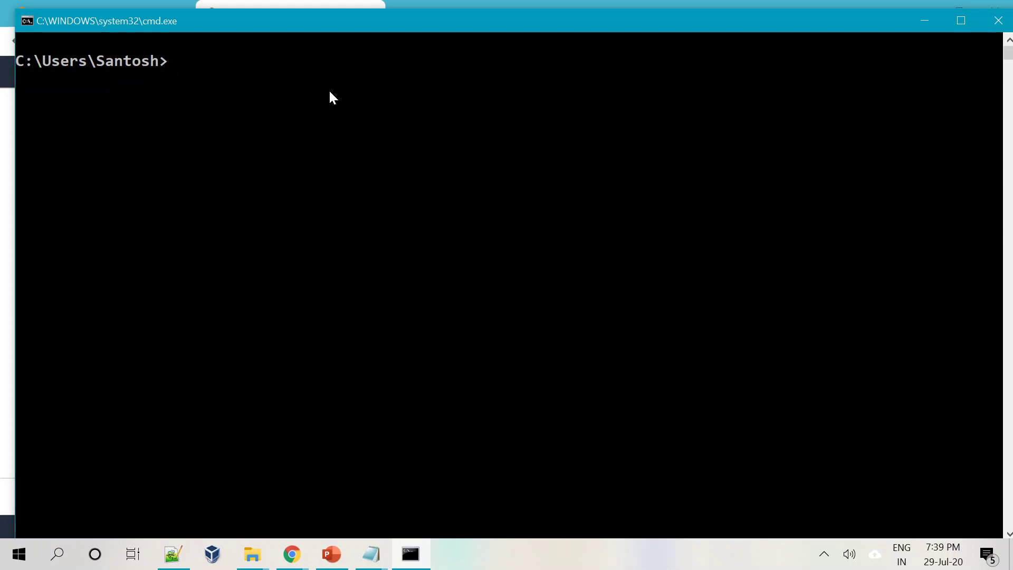
text(aws kinesis )
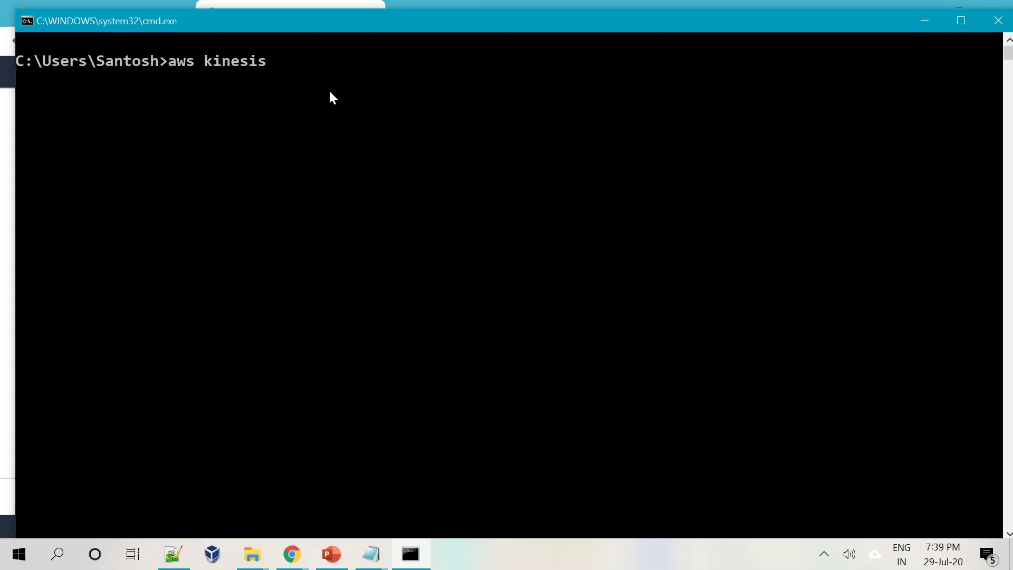
text(describe-stream)
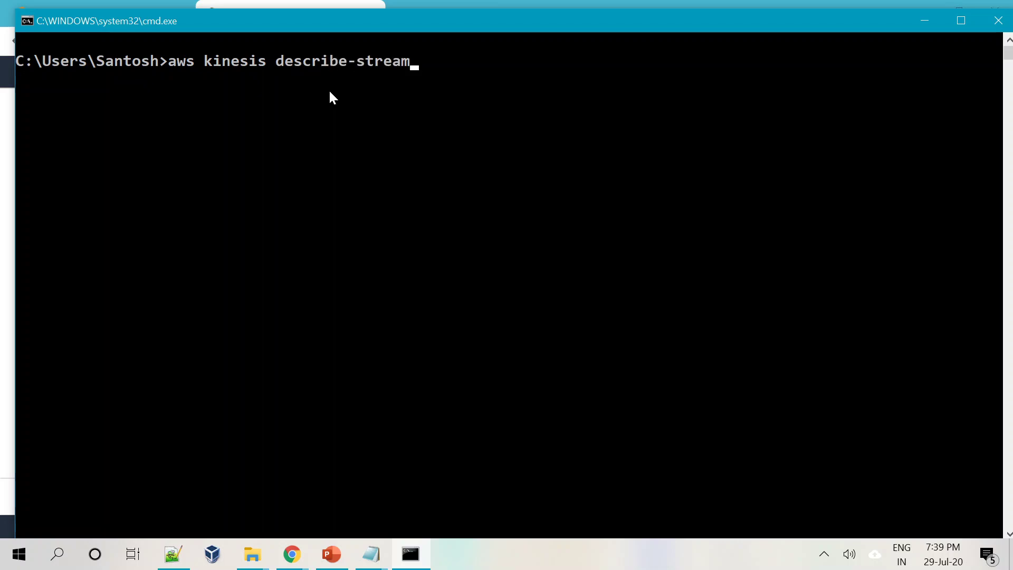
text( --stream-name)
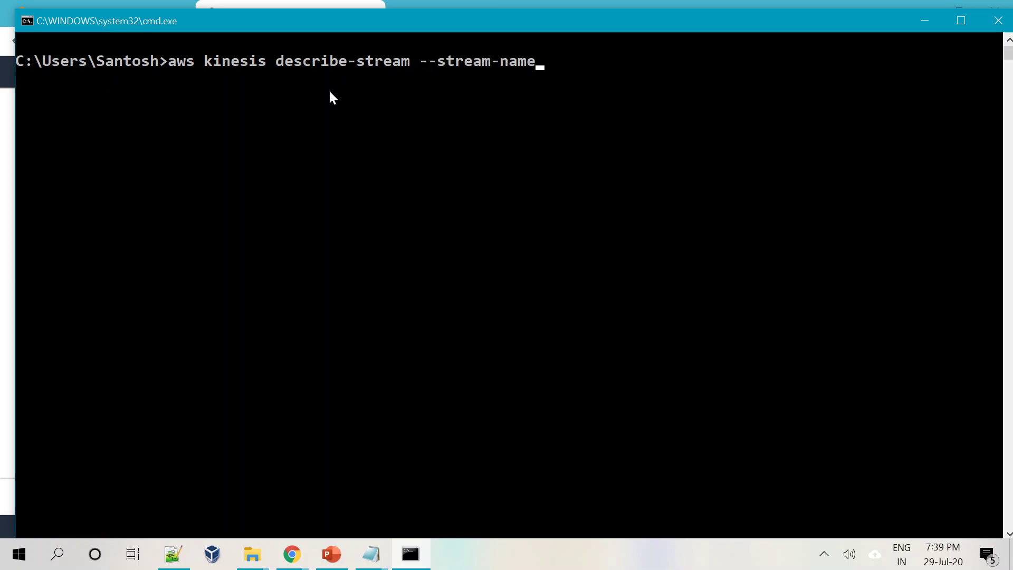
text(rgdemo)
key(Return)
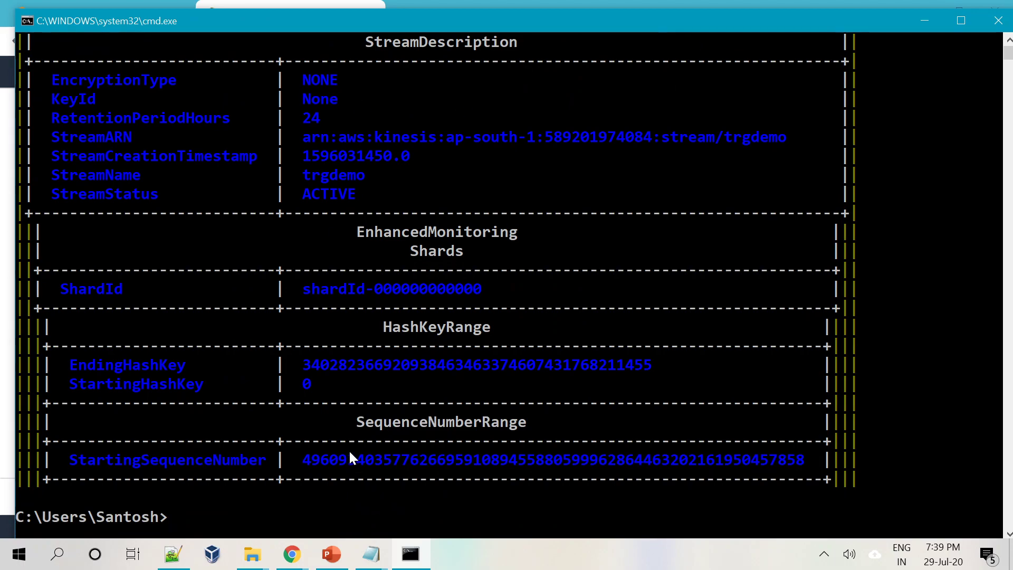
scroll(348, 449, up, 2)
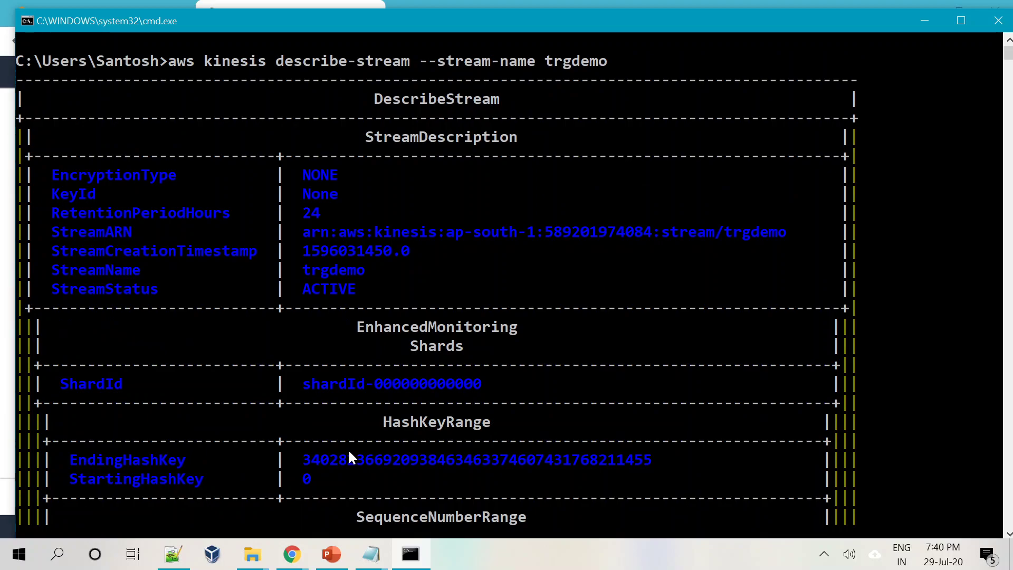
scroll(350, 454, down, 1)
scroll(349, 452, down, 1)
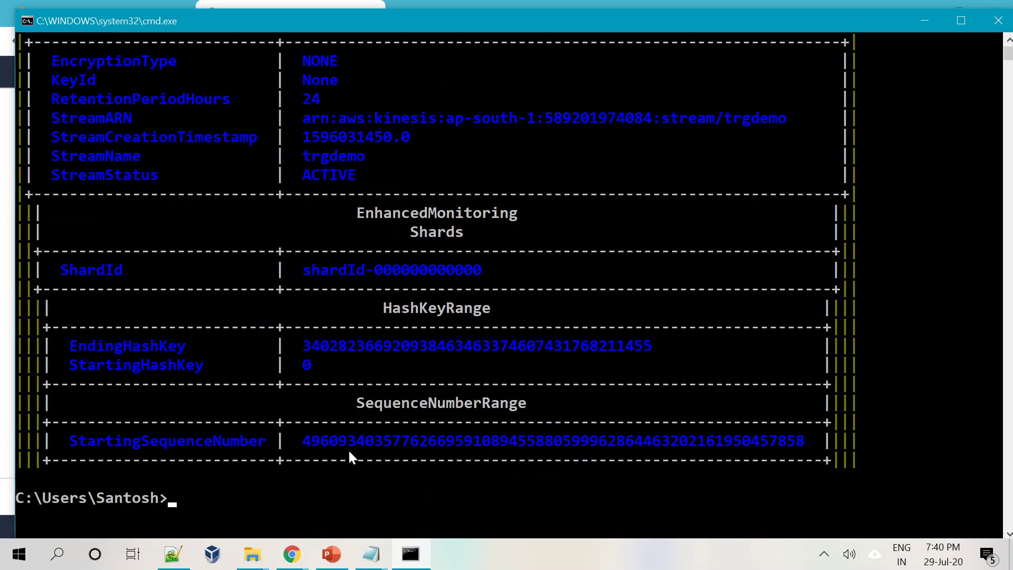
scroll(350, 428, down, 1)
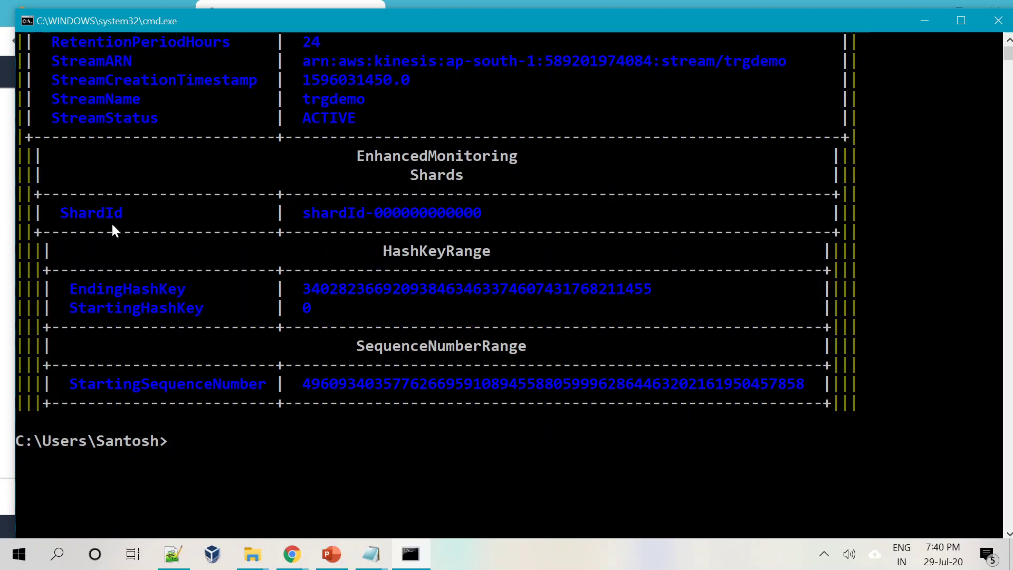
drag(68, 214, 554, 211)
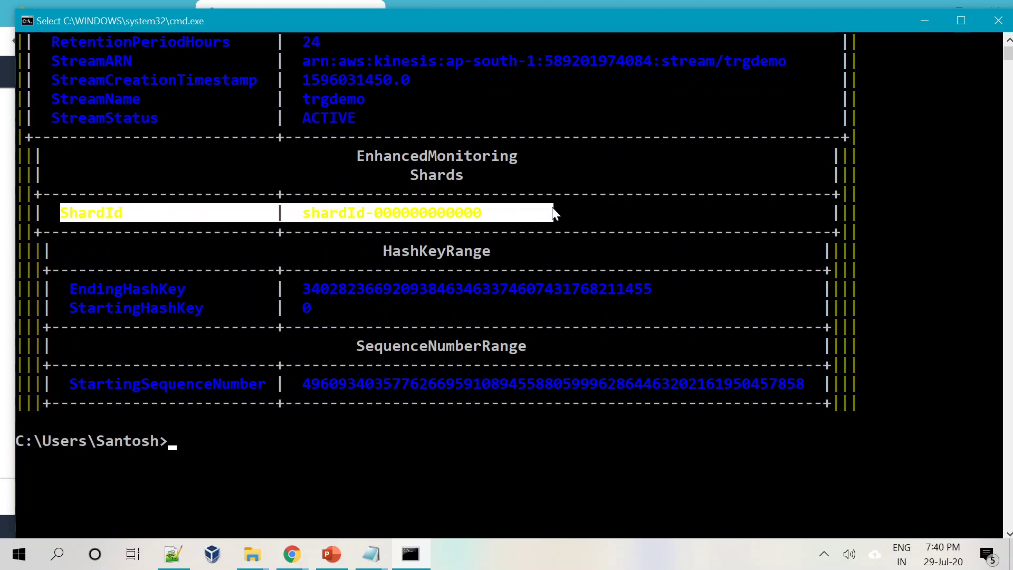
click(630, 213)
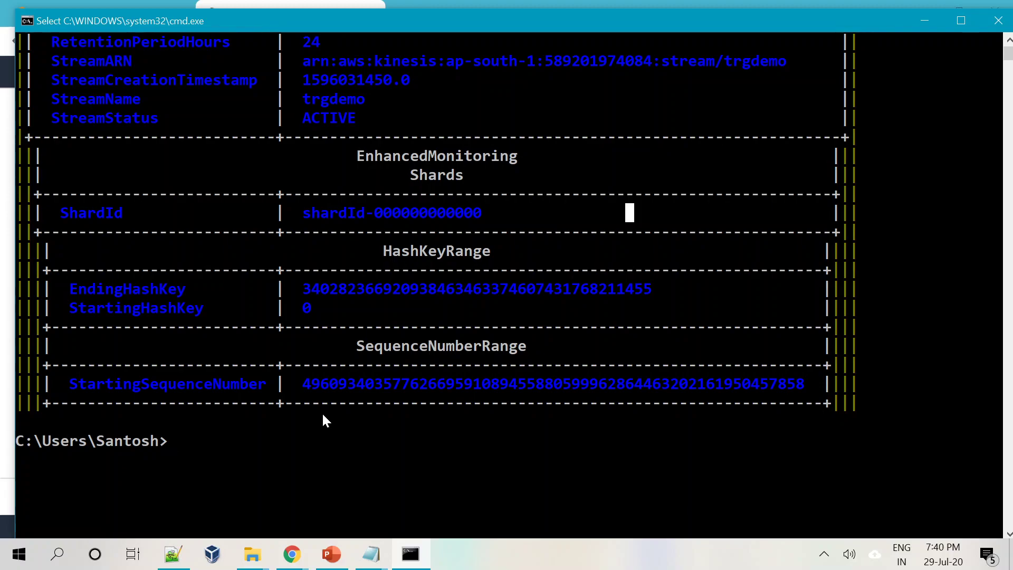
click(387, 459)
key(Escape)
text(aws)
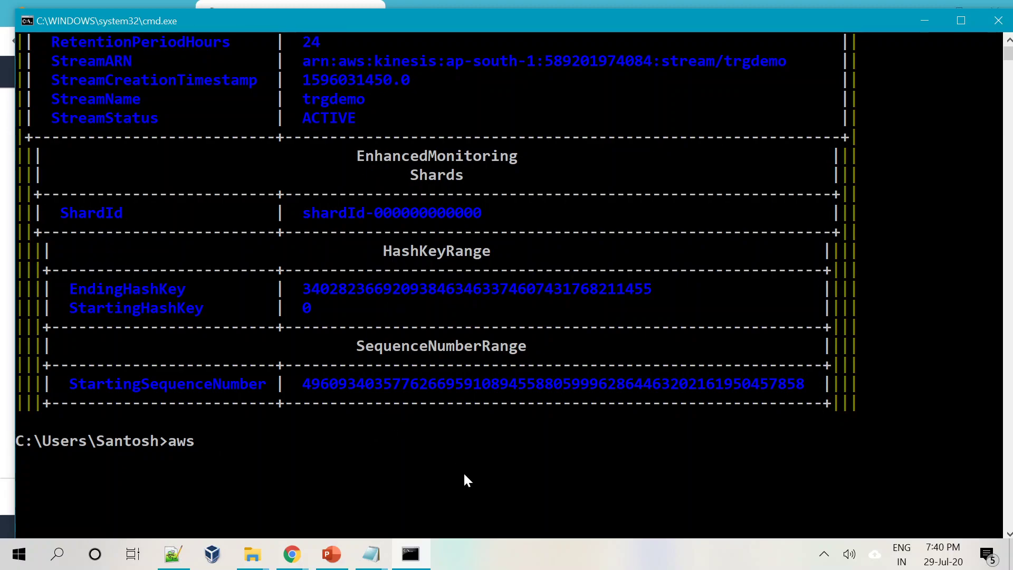
Type aws kinesis put-record for stream trgdemo with partition key "1", up to the opening of the --data payload.
text(kine)
text(sys)
key(BackSpace)
key(BackSpace)
text(is put-rec)
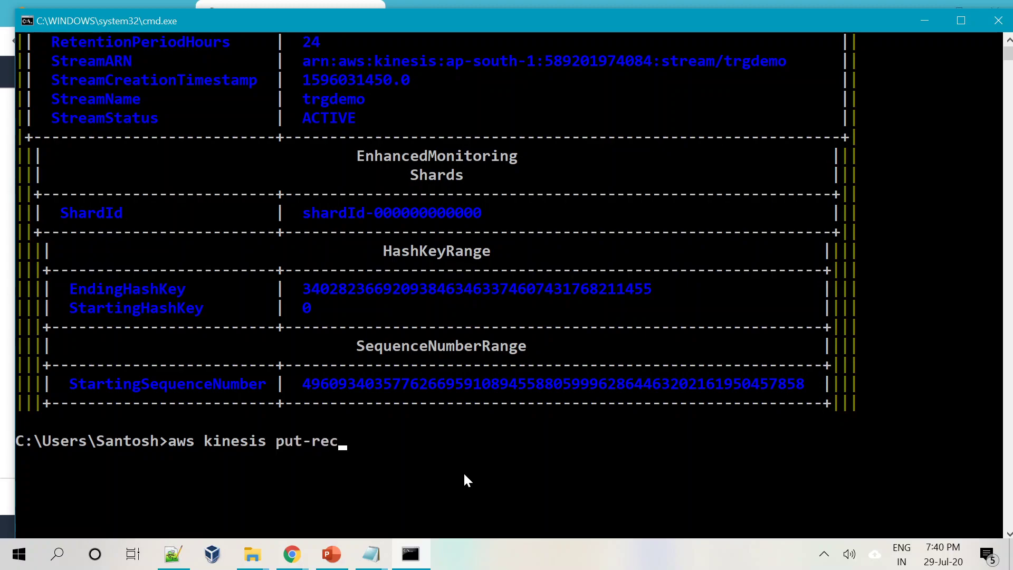
text(ord --stream-name)
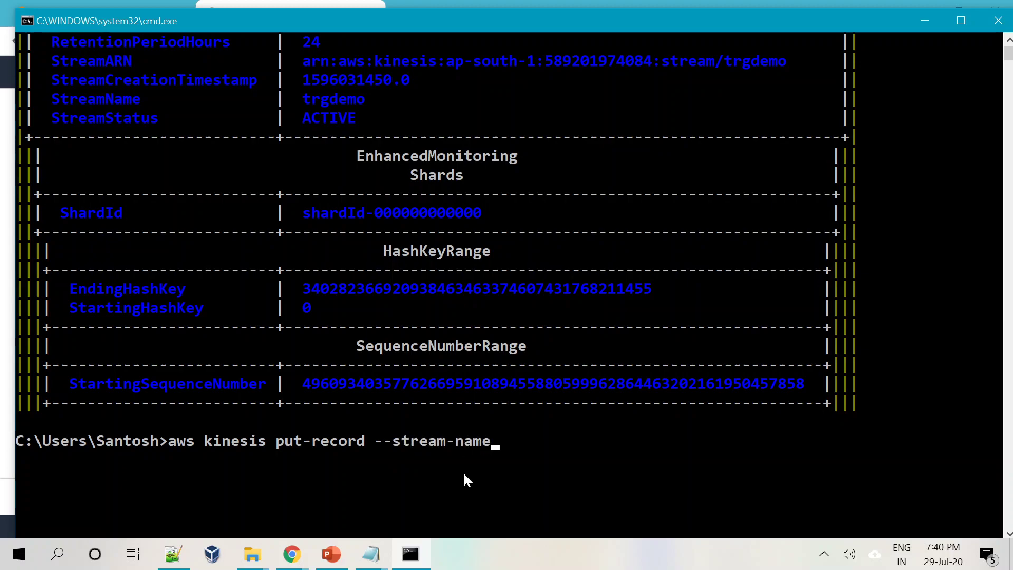
text( trgdemo)
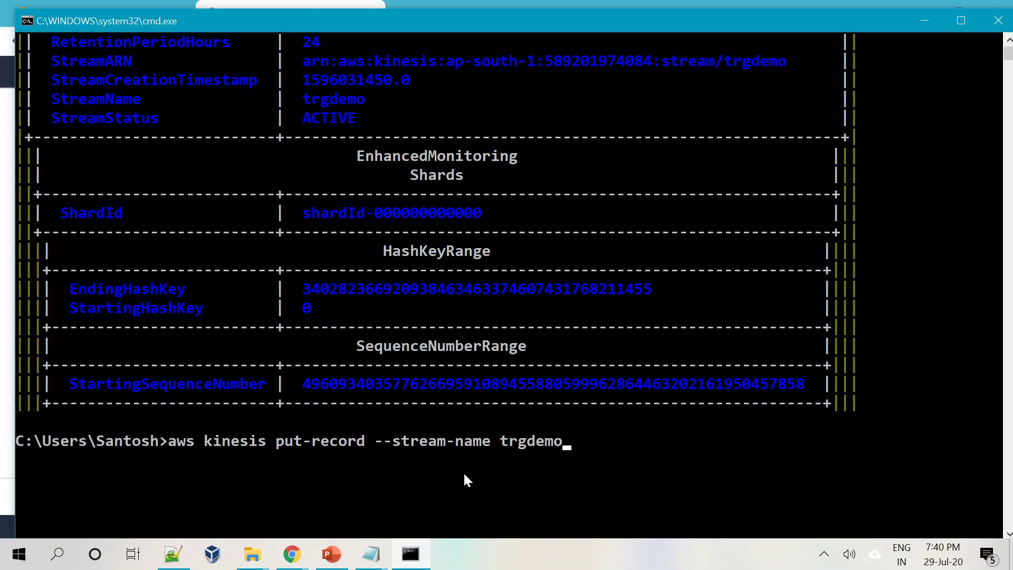
text( --parti)
text(tion )
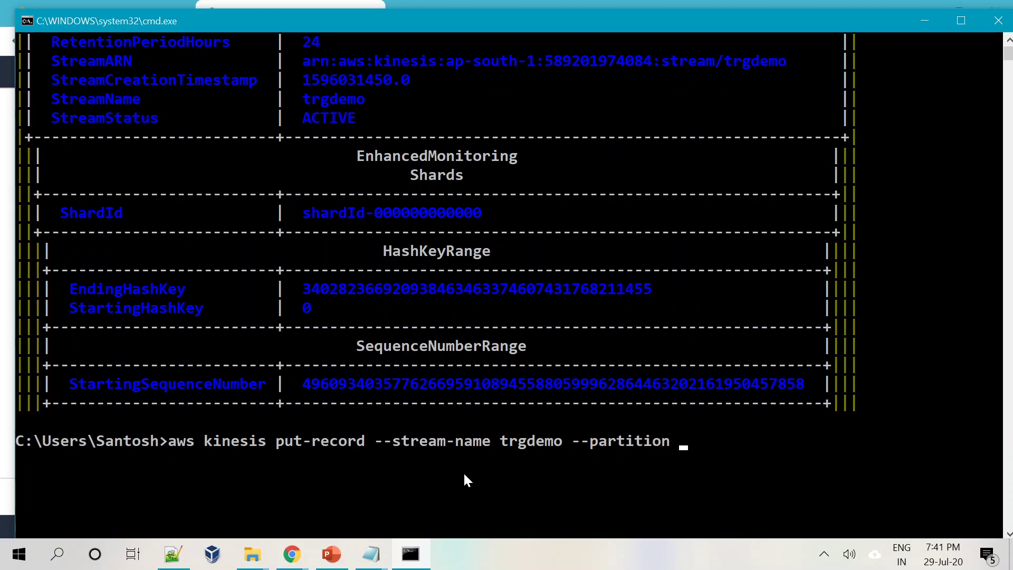
text(-key "1" --data )
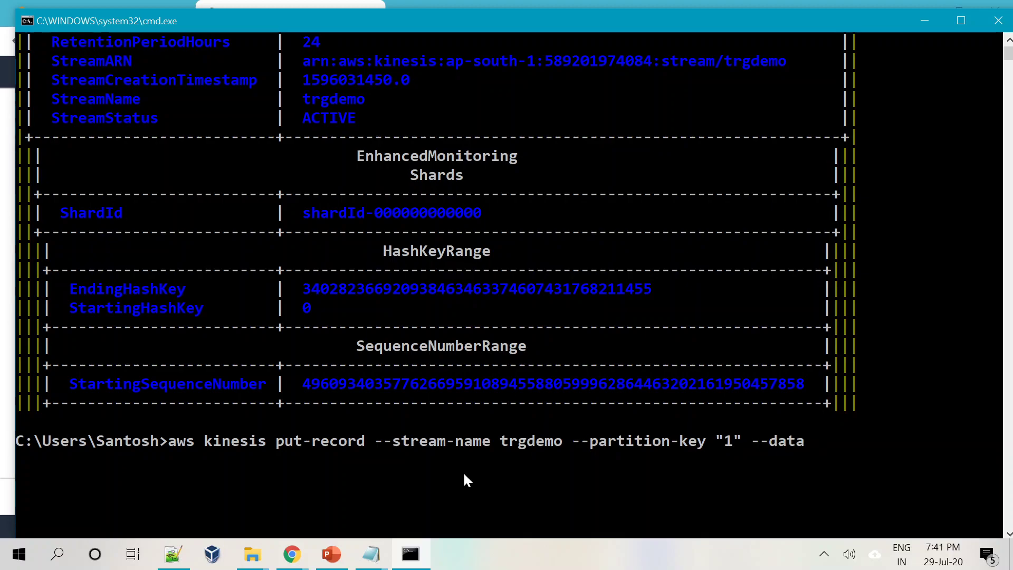
text("{)
Finish the data {'sensorid': '1', 'temp': '30', 'location': 'BLR'} and send the record.
text(sensorid':)
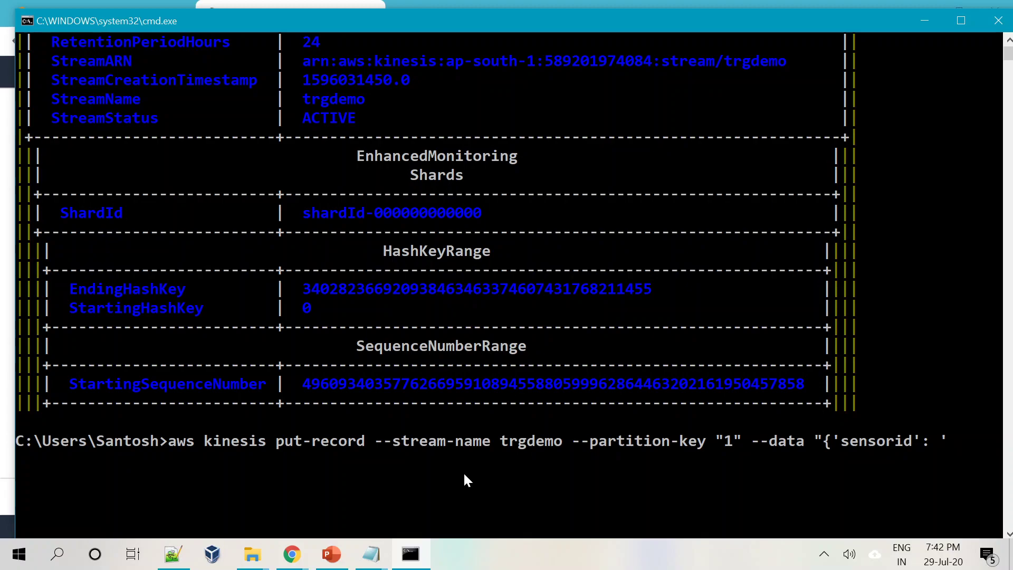
text('1', 'temp': '30)
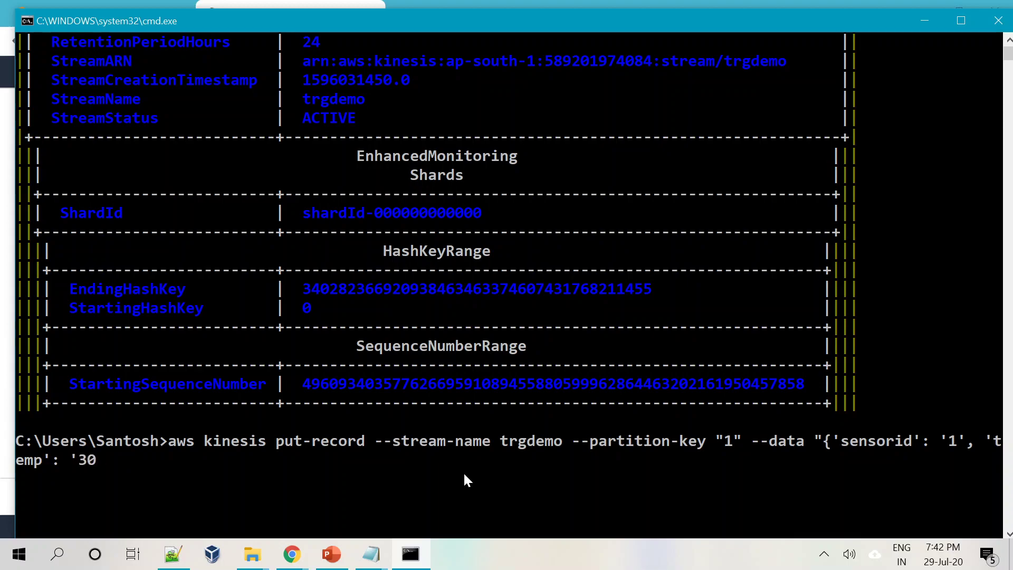
text(', 'location)
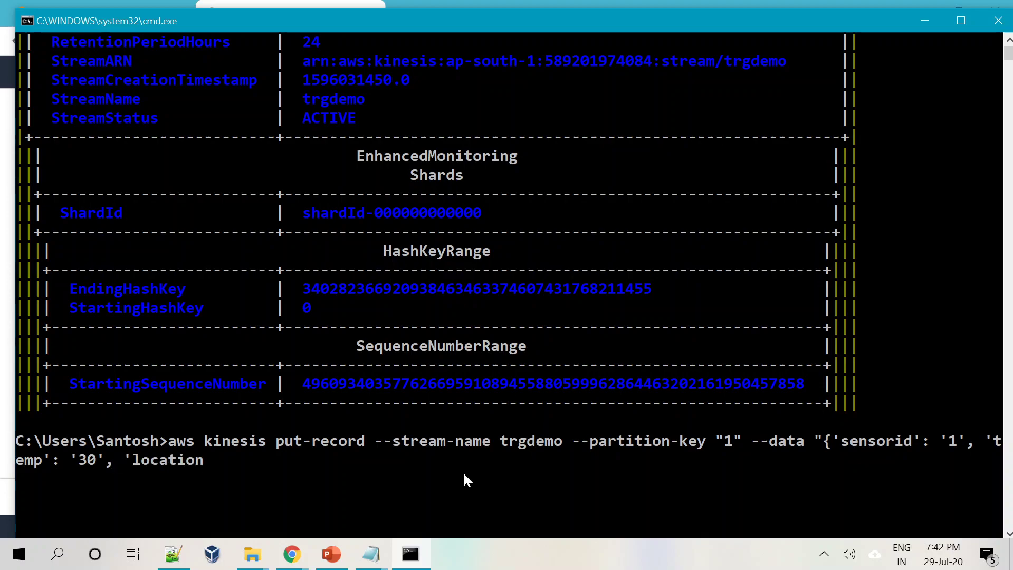
text(': 'BLR'}")
key(Return)
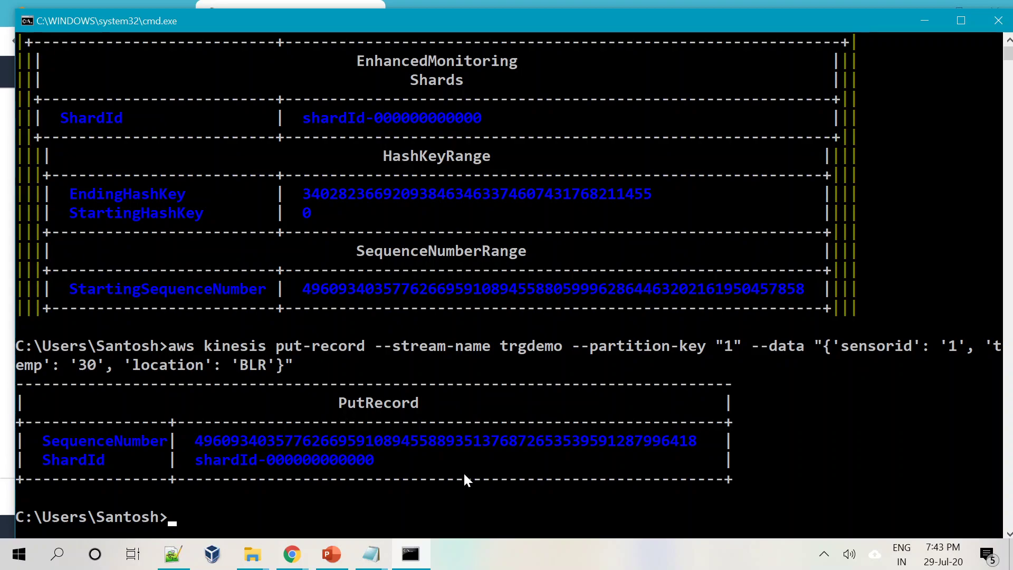
Resend the put-record with sensorid 2 and temp 31.
drag(192, 441, 703, 442)
click(836, 442)
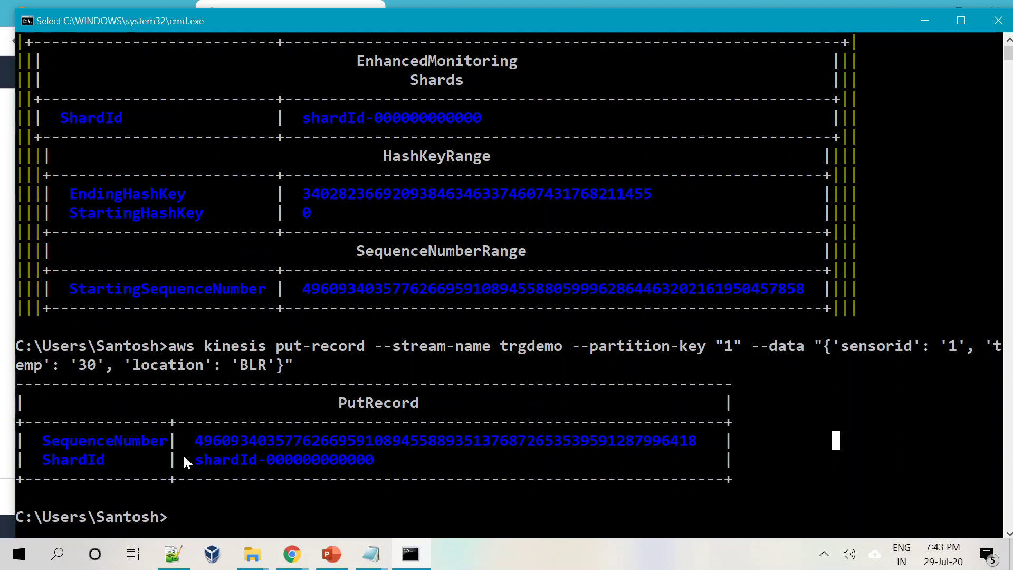
key(Up)
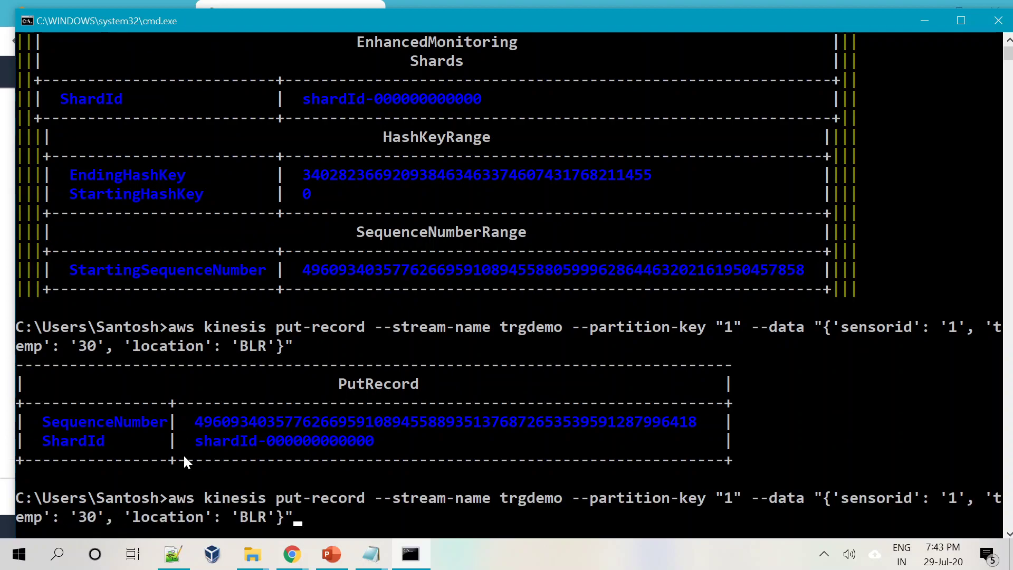
key(Left)
key(Left)
key(Left)
key(Left)
key(Left)
key(Left)
key(Left)
key(Left)
key(Left)
key(Left)
key(Left)
key(Left)
key(Left)
key(Left)
key(Left)
key(Left)
key(Left)
key(Left)
key(Left)
key(Left)
key(Left)
key(Left)
key(Left)
key(BackSpace)
text(2)
key(Right)
key(Right)
key(Right)
key(Right)
key(Right)
key(Right)
key(BackSpace)
text(1)
key(Right)
key(Right)
key(Right)
key(Right)
key(Right)
key(Right)
key(Right)
key(Right)
key(Right)
key(Right)
key(Return)
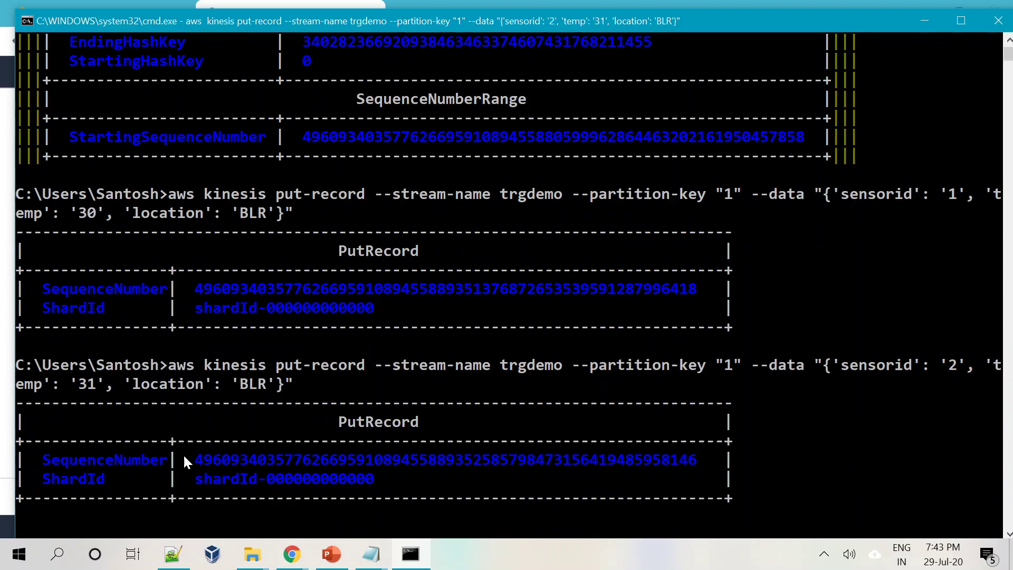
Send a record under partition key 2 with sensorid 1 and temp 31.
key(Up)
key(Left)
key(Left)
key(Left)
key(Left)
key(Left)
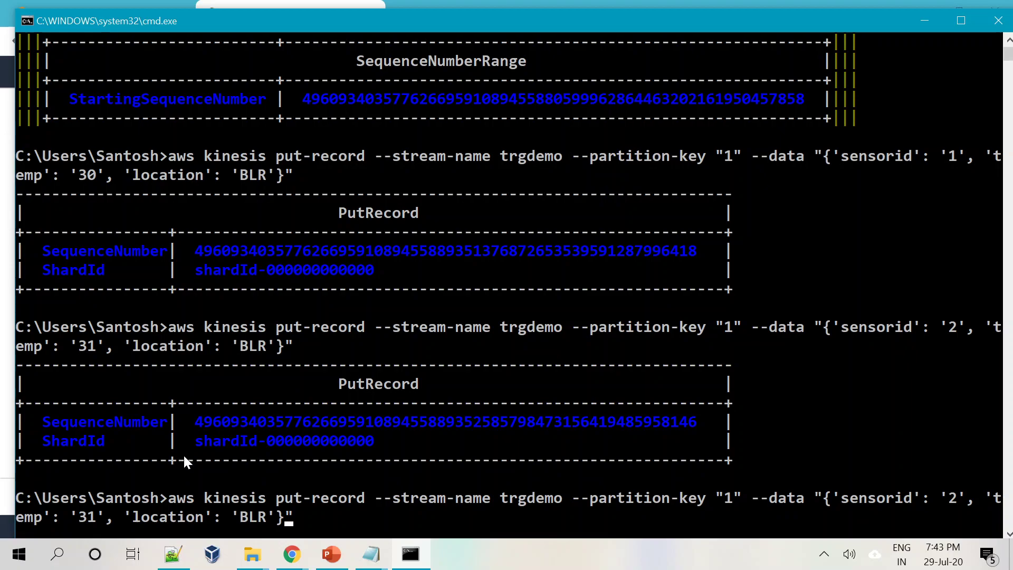
key(Left)
key(Left)
key(Left)
key(Left)
key(Left)
key(Left)
key(Left)
key(Left)
key(Left)
key(Left)
key(Left)
key(Left)
key(Left)
key(Left)
key(Left)
key(Left)
key(Left)
key(Left)
key(Left)
key(Left)
key(BackSpace)
text(3)
key(BackSpace)
text(2)
key(Right)
key(Right)
key(Right)
key(Right)
key(Right)
key(Right)
key(Right)
key(Right)
key(Right)
key(Right)
key(Right)
key(Right)
key(Right)
key(Right)
key(Right)
key(Right)
key(Right)
key(Right)
key(Right)
key(Right)
key(Right)
key(BackSpace)
text(1)
key(Return)
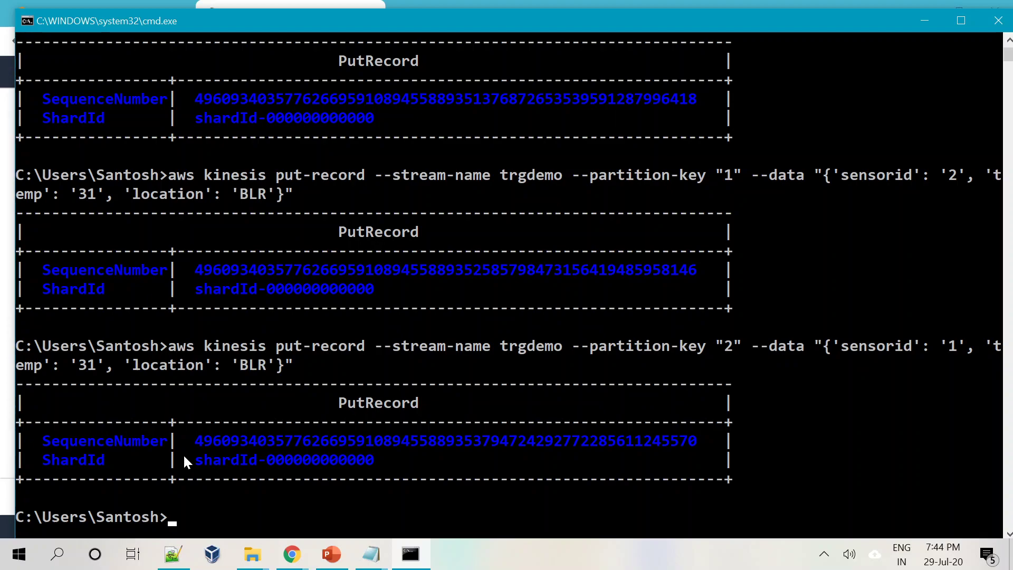
Send another partition key 2 record with sensorid 2 and temp 30.
key(Up)
key(Left)
key(Left)
key(Left)
key(Left)
key(Left)
key(Left)
key(Left)
key(Left)
key(Left)
key(Left)
key(Left)
key(Left)
key(Left)
key(Left)
key(Left)
key(Left)
key(Left)
key(Left)
key(Left)
key(Left)
key(Right)
key(Delete)
text(2)
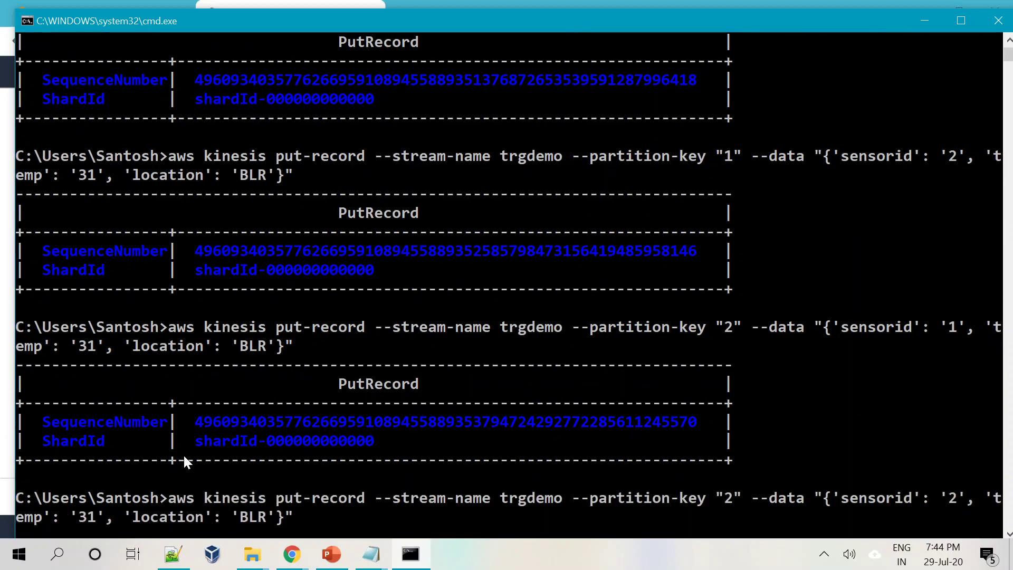
key(Right)
key(Right)
key(Right)
key(Right)
key(Right)
key(Right)
key(Right)
key(Right)
key(Right)
key(Right)
key(Right)
key(Right)
key(Right)
key(Right)
key(Right)
key(Right)
key(Right)
key(Right)
key(Right)
key(Left)
key(Left)
key(Left)
key(Left)
key(Left)
key(Left)
key(Right)
key(BackSpace)
text(0)
key(Return)
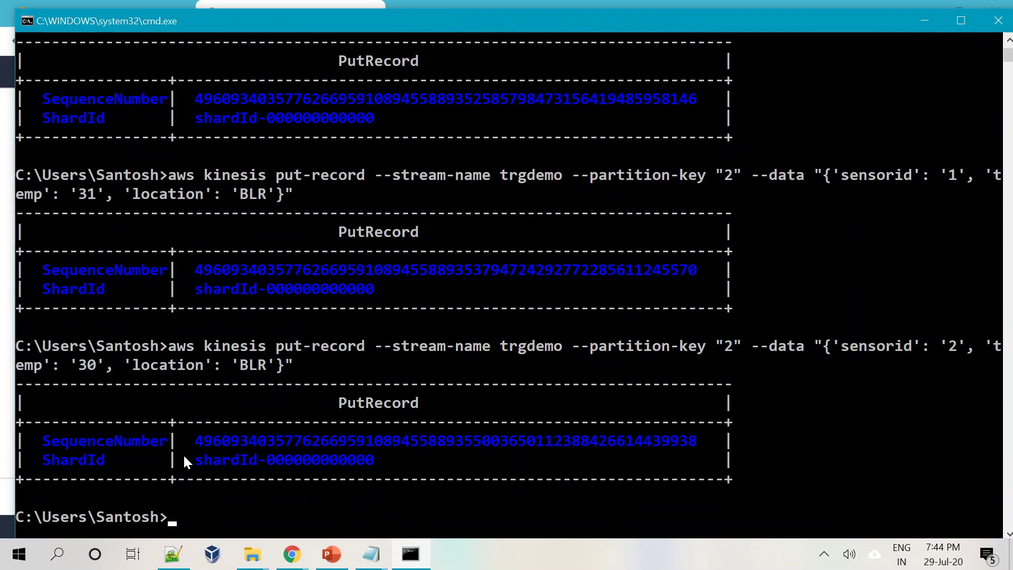
Rerun describe-stream to confirm trgdemo is still ACTIVE with one shard.
key(Up)
key(Up)
key(Up)
key(Up)
key(Up)
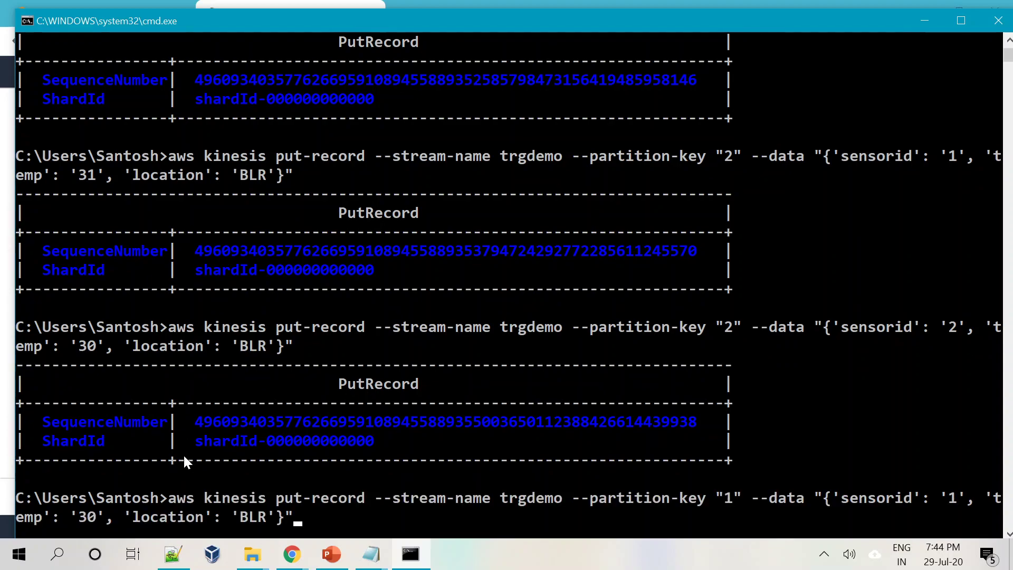
key(Return)
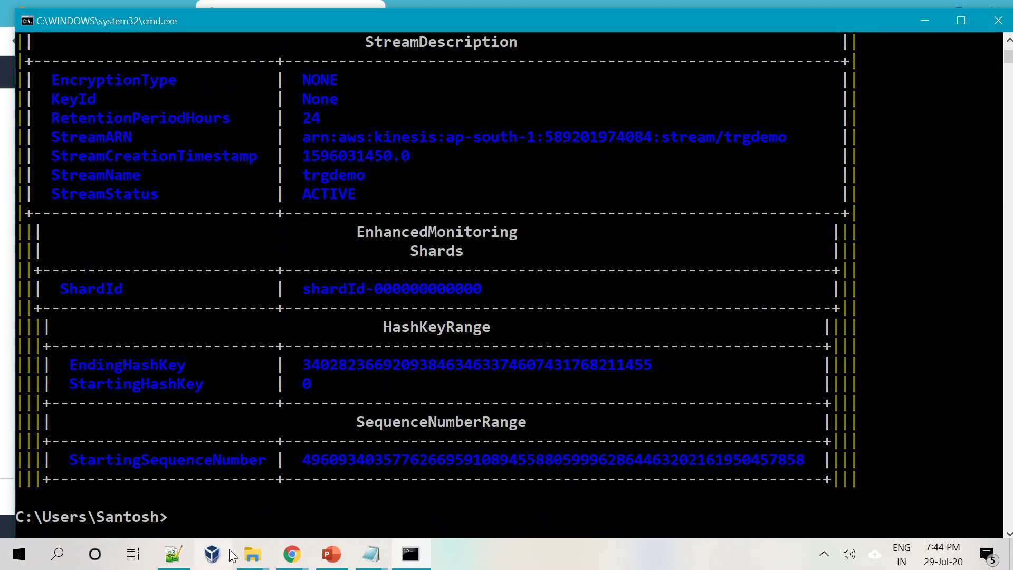
scroll(273, 430, up, 1)
Open the trgdemo stream's Monitoring metrics in the Chrome Amazon Kinesis tab.
scroll(271, 430, down, 1)
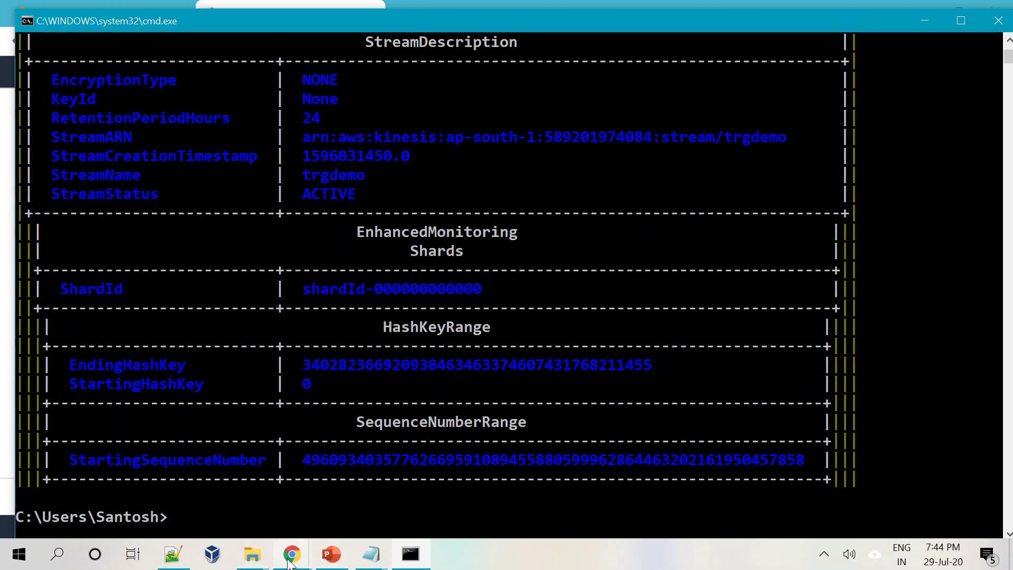
mouse_move(305, 561)
click(209, 475)
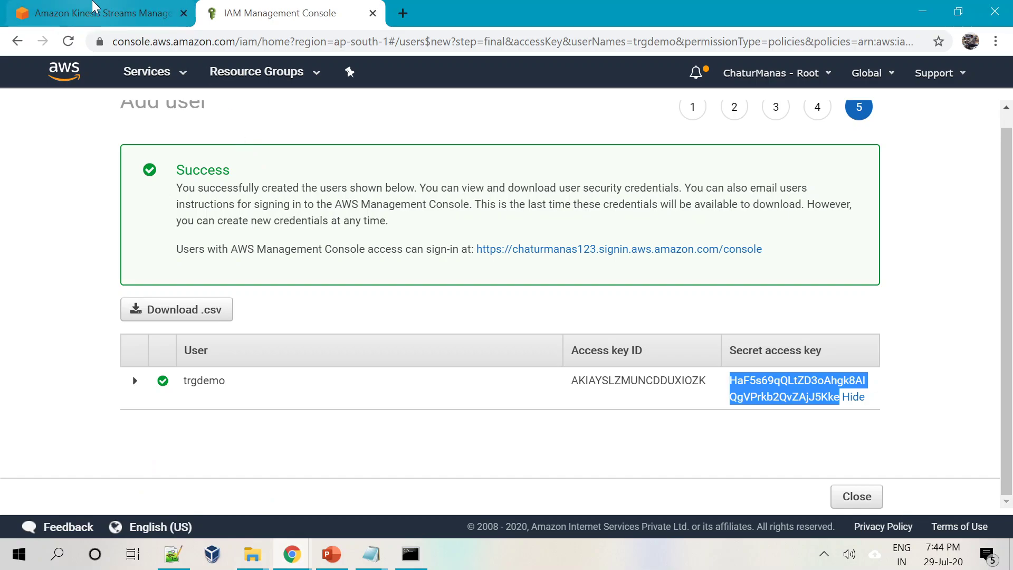
click(95, 14)
click(383, 402)
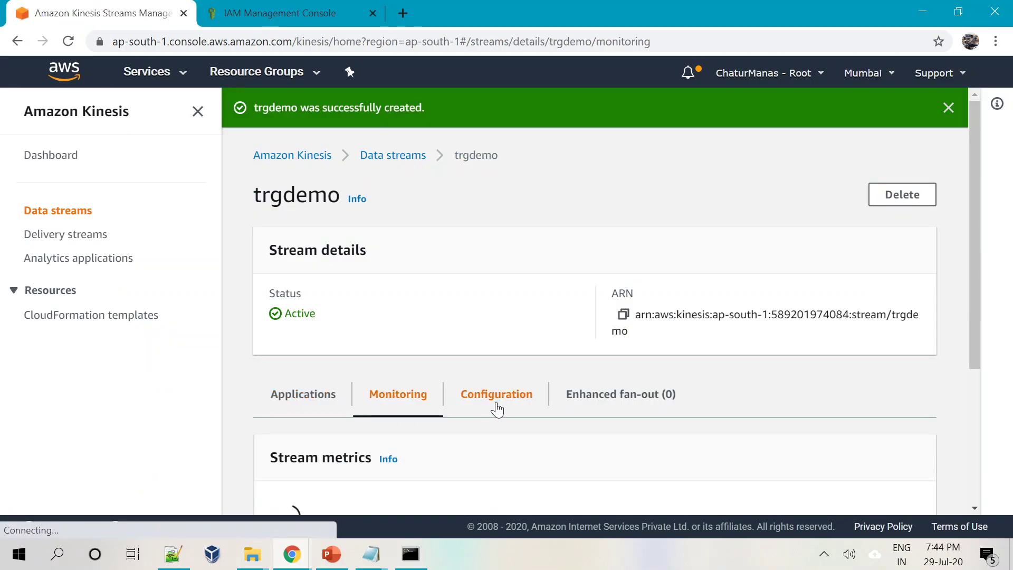
scroll(499, 407, down, 3)
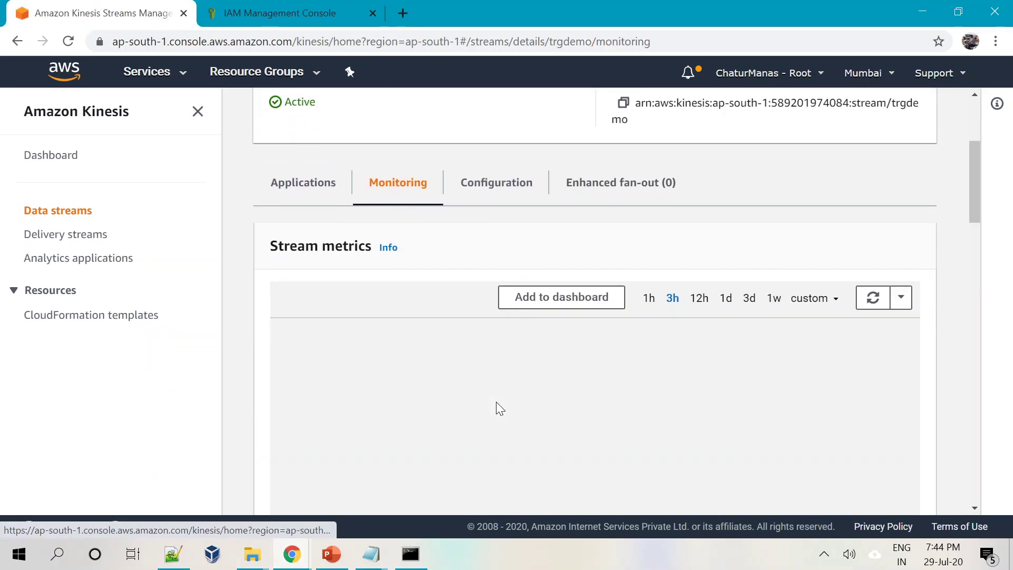
scroll(496, 402, down, 1)
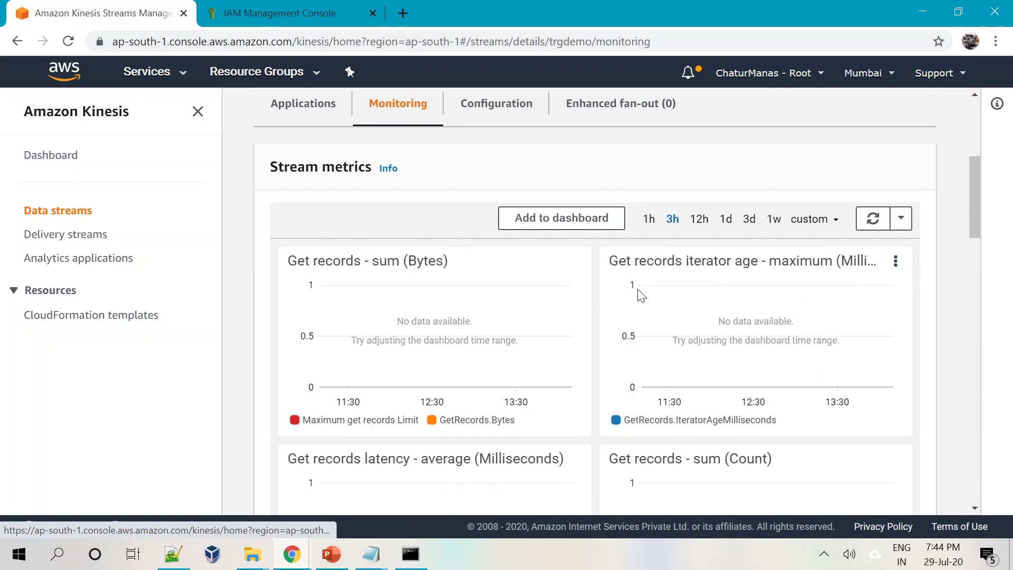
scroll(704, 358, down, 1)
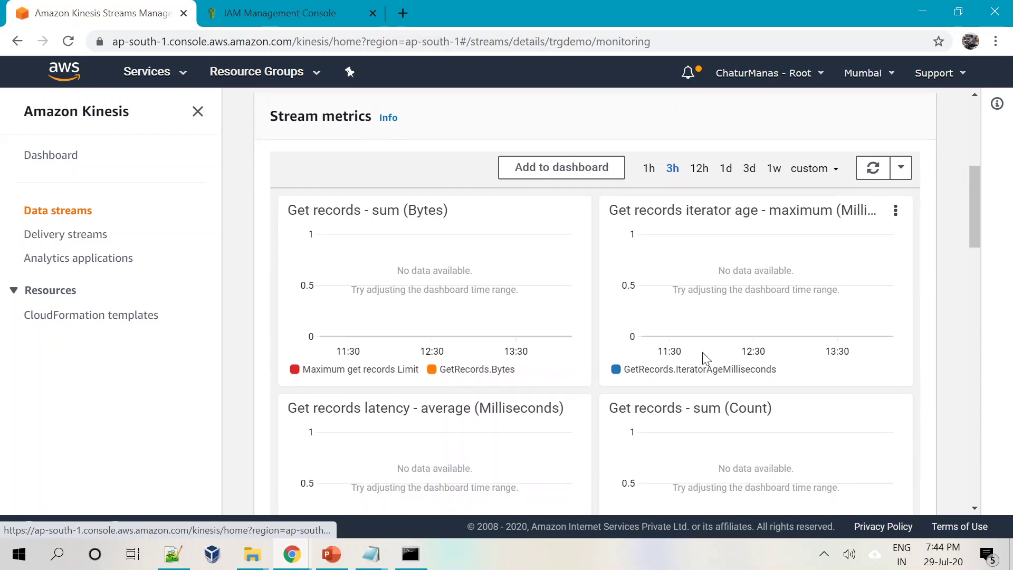
scroll(705, 359, up, 1)
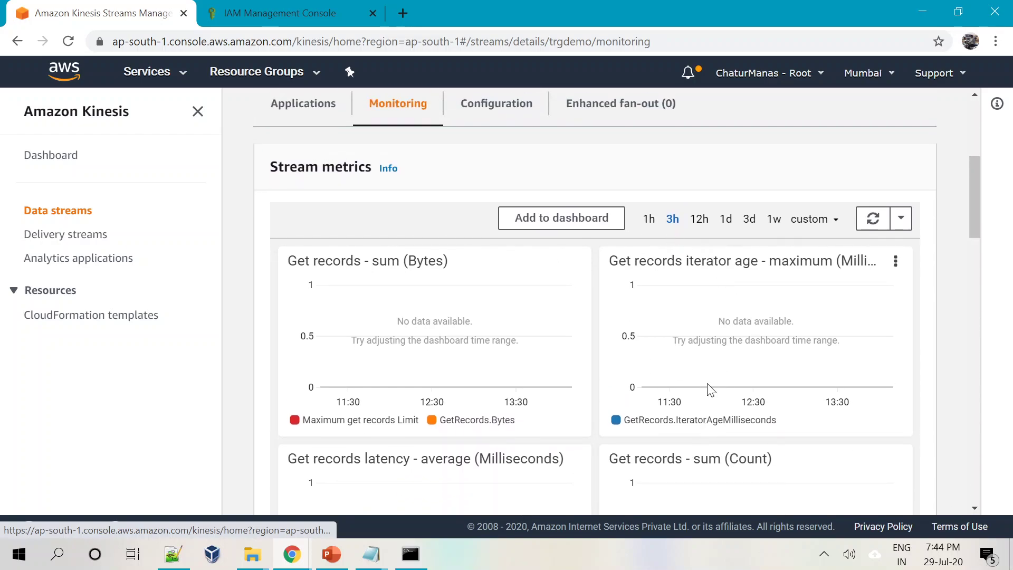
Refresh the metrics graphs twice, then return to Command Prompt.
click(872, 227)
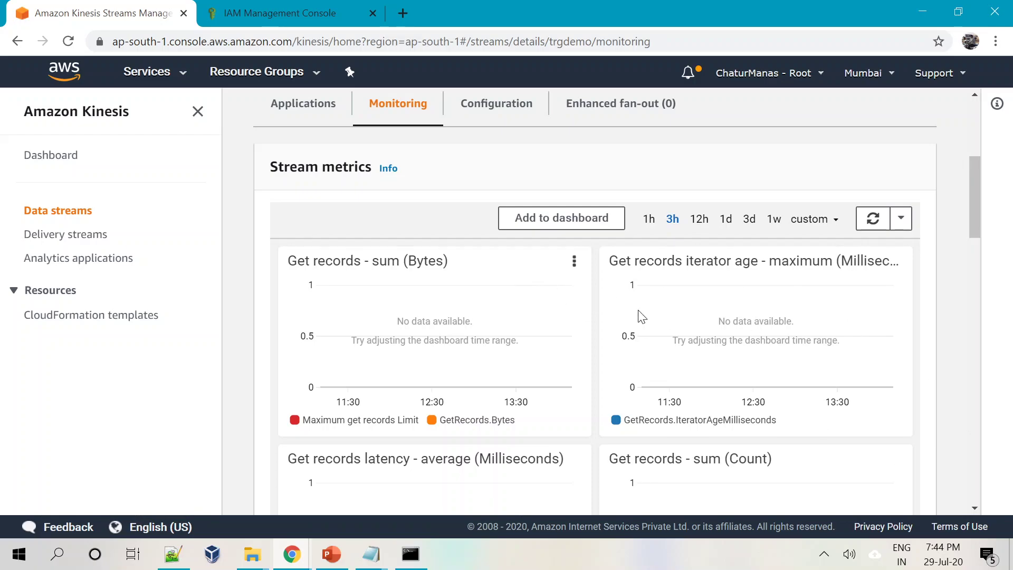
click(876, 226)
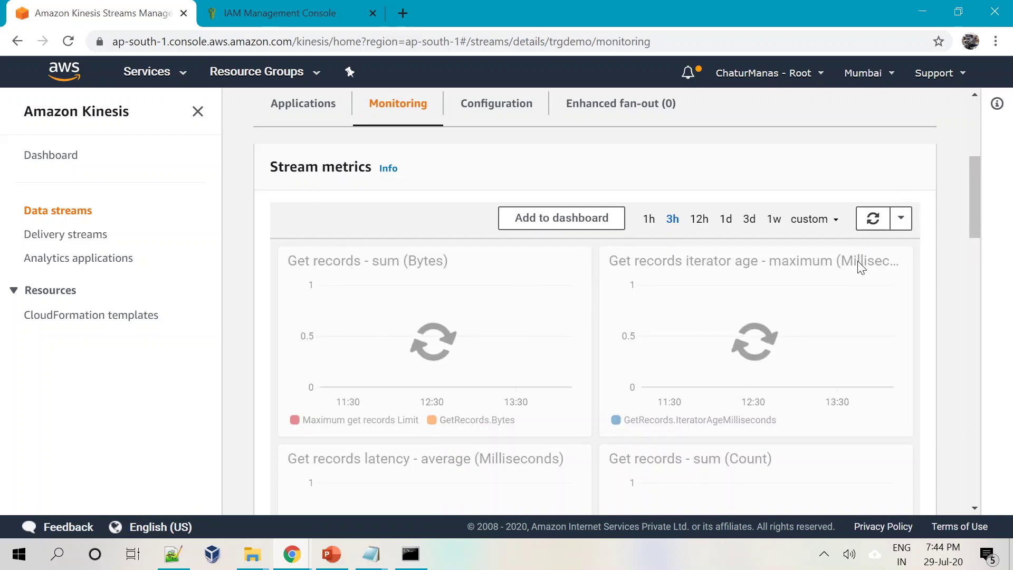
click(410, 555)
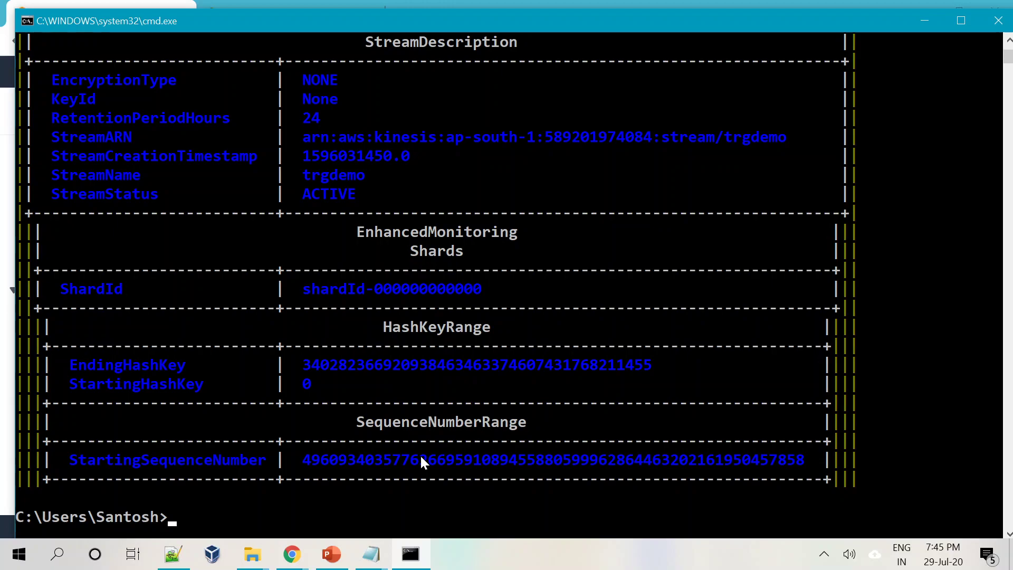
Run aws kinesis -get-shard-iterator --stream-name trgdemo.
text(aws kinesis )
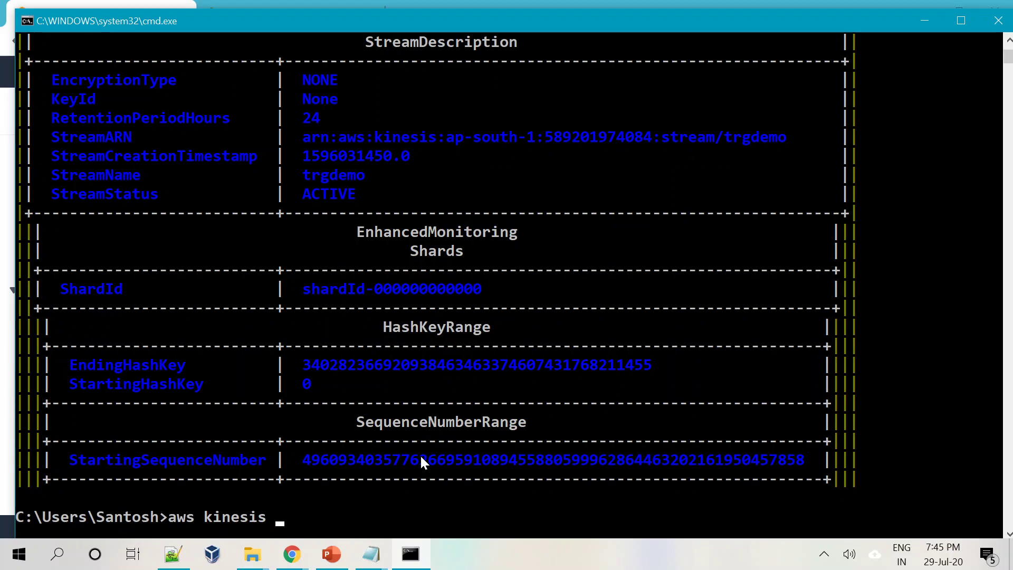
text(-get-shard-iterator --stream-name trgdemo)
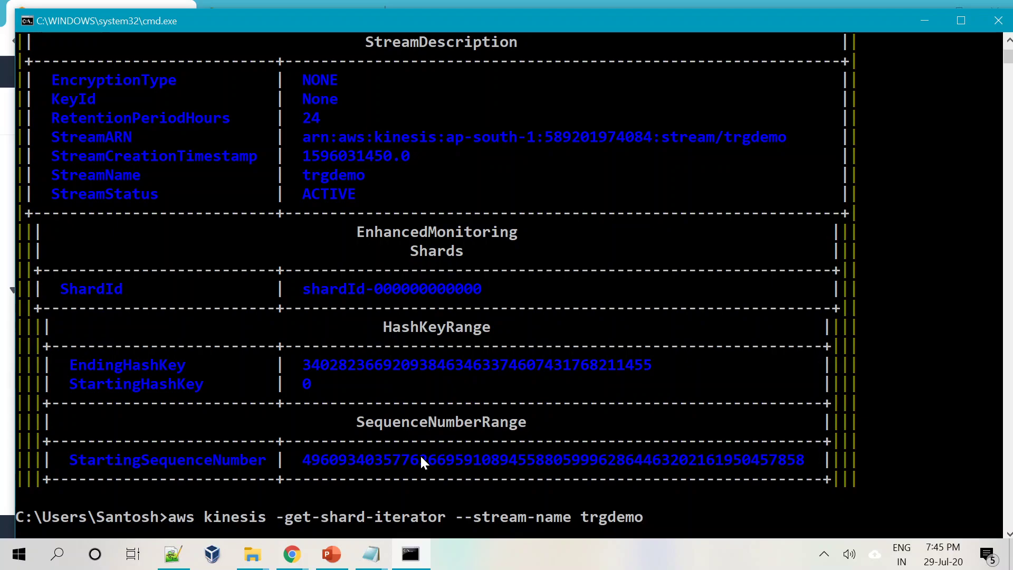
key(Return)
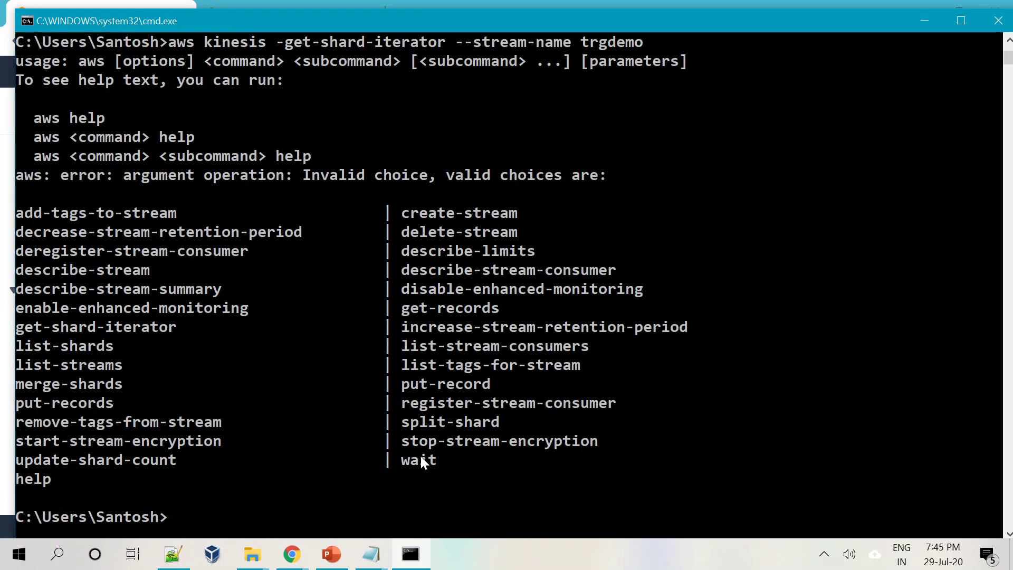
key(Up)
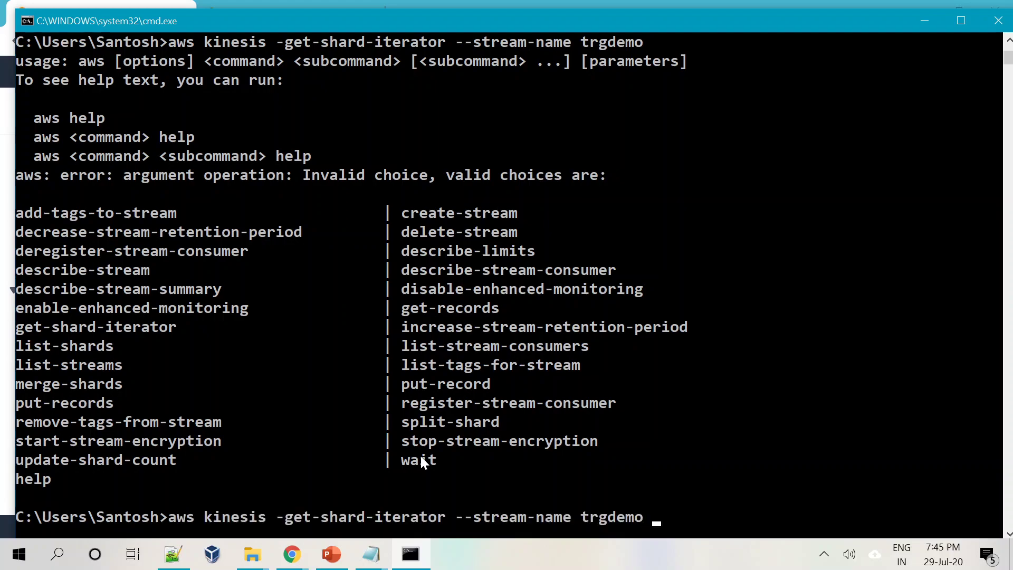
text(--shard-id)
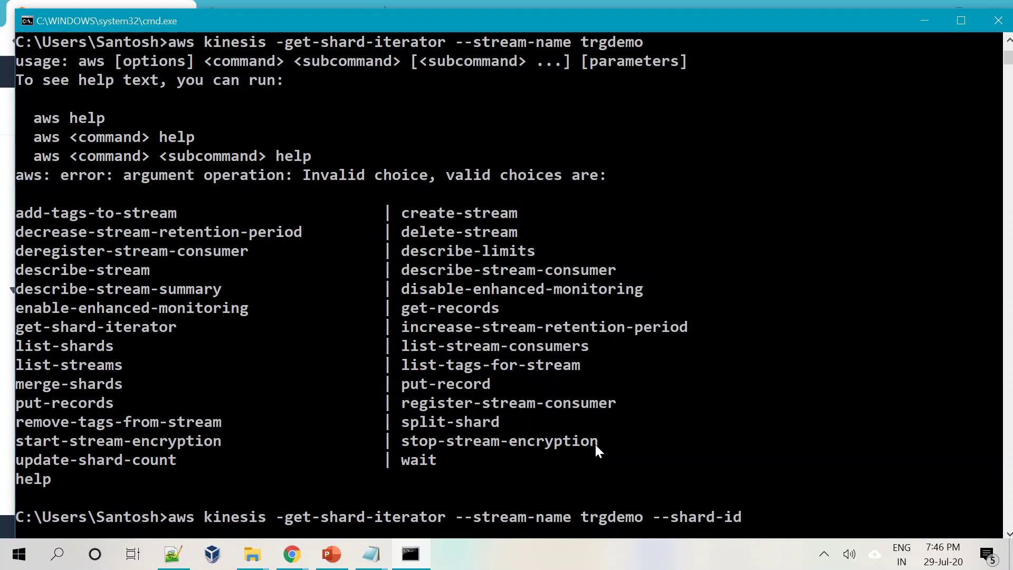
scroll(711, 374, up, 4)
scroll(619, 281, up, 1)
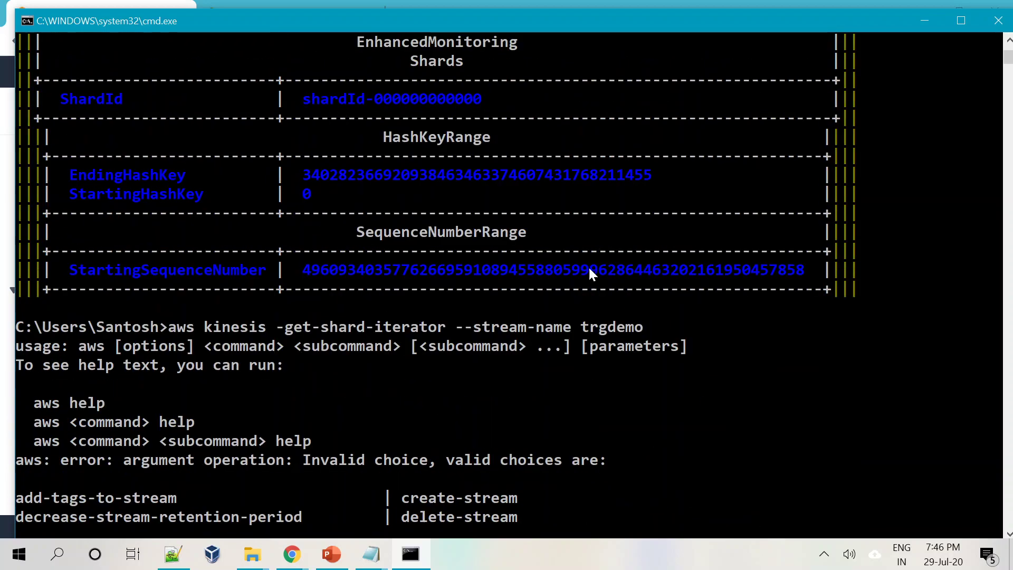
double_click(323, 99)
key(super+c)
right_click(709, 396)
scroll(714, 410, down, 9)
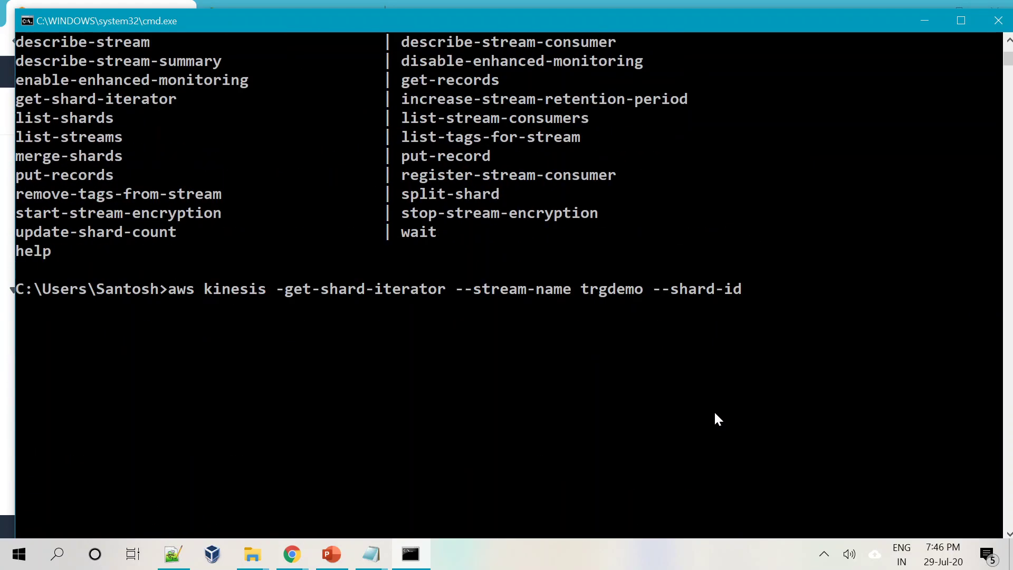
right_click(657, 368)
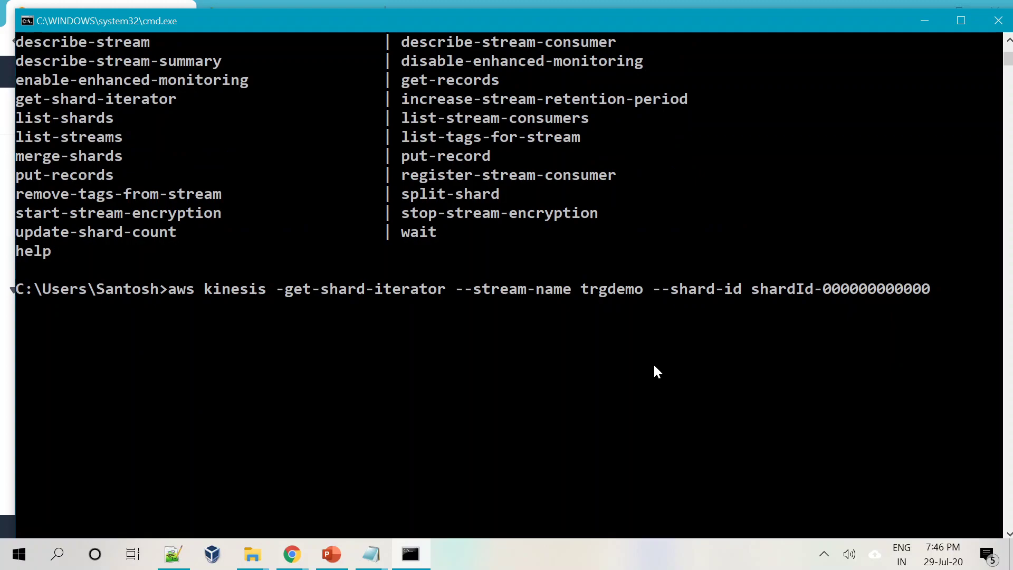
Add --shard-iterator-type TRIM_HORIZON and run the command.
text(--shard)
text(-iterator)
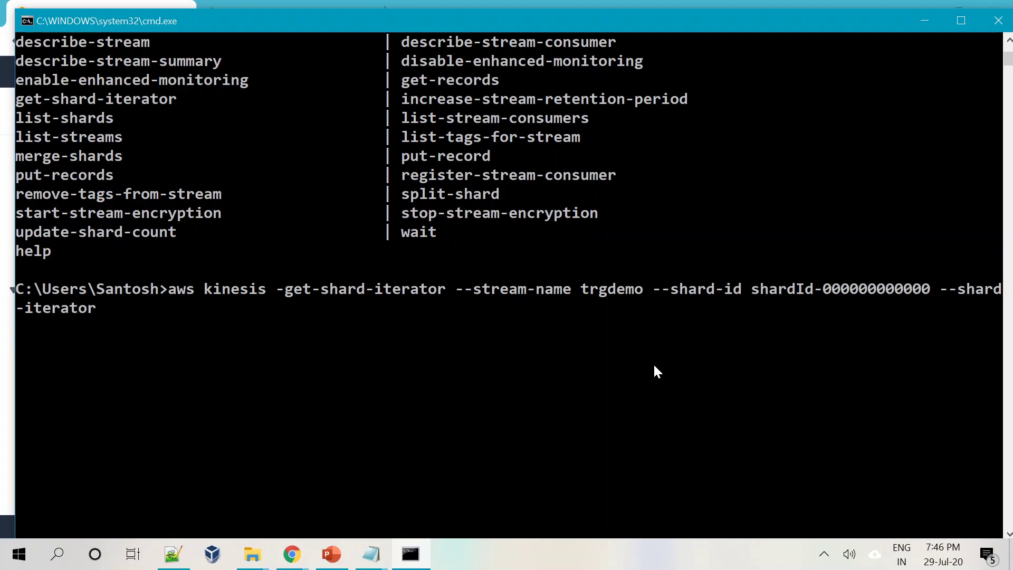
text(-type)
text( TRI)
text(H)
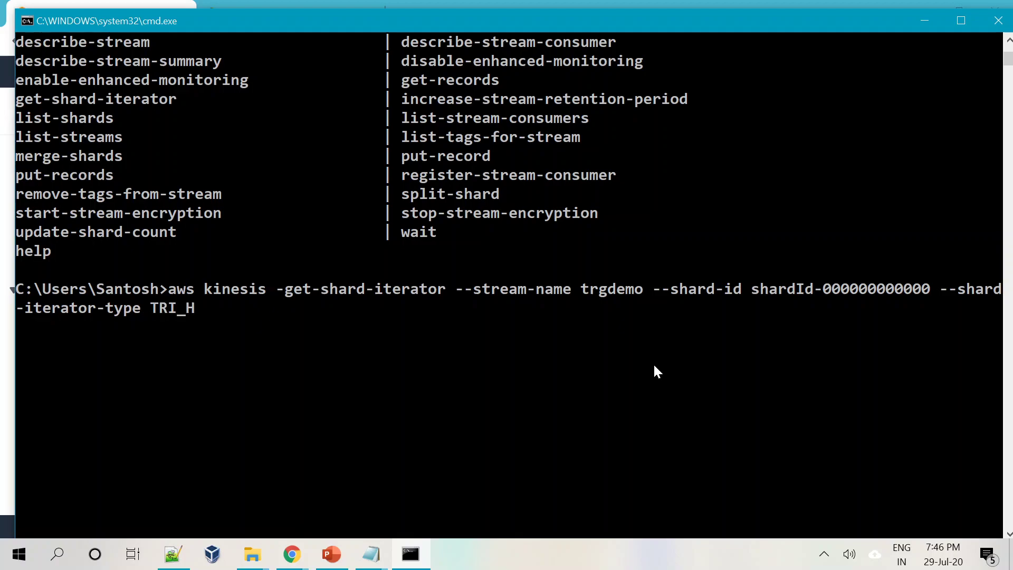
text(ORIZON)
key(Left)
key(Left)
key(Left)
key(Left)
key(Left)
key(Left)
text(M)
key(Return)
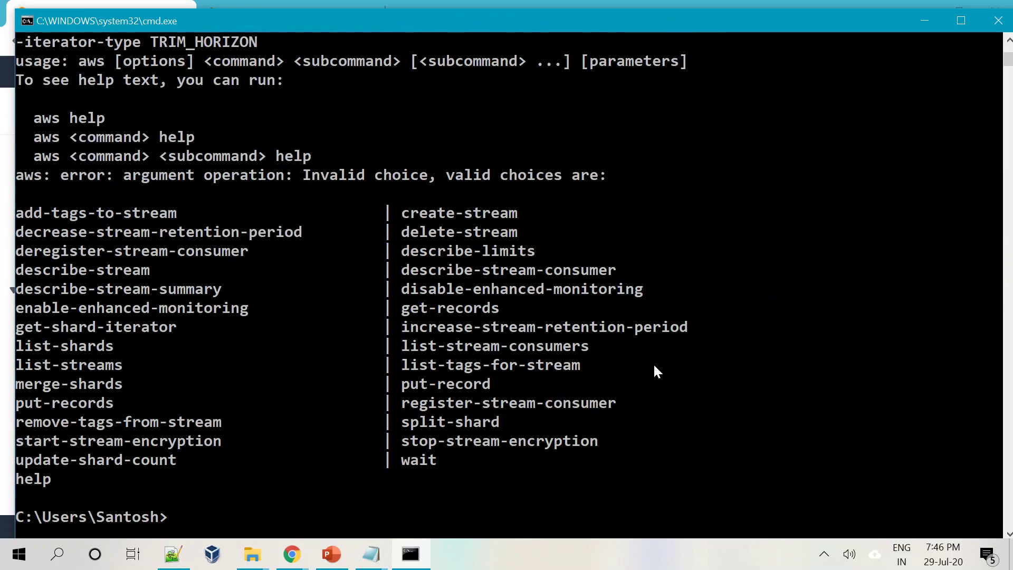
Remove the stray hyphen before get-shard-iterator and rerun it, returning a ShardIterator.
key(Up)
key(Left)
key(Left)
key(Left)
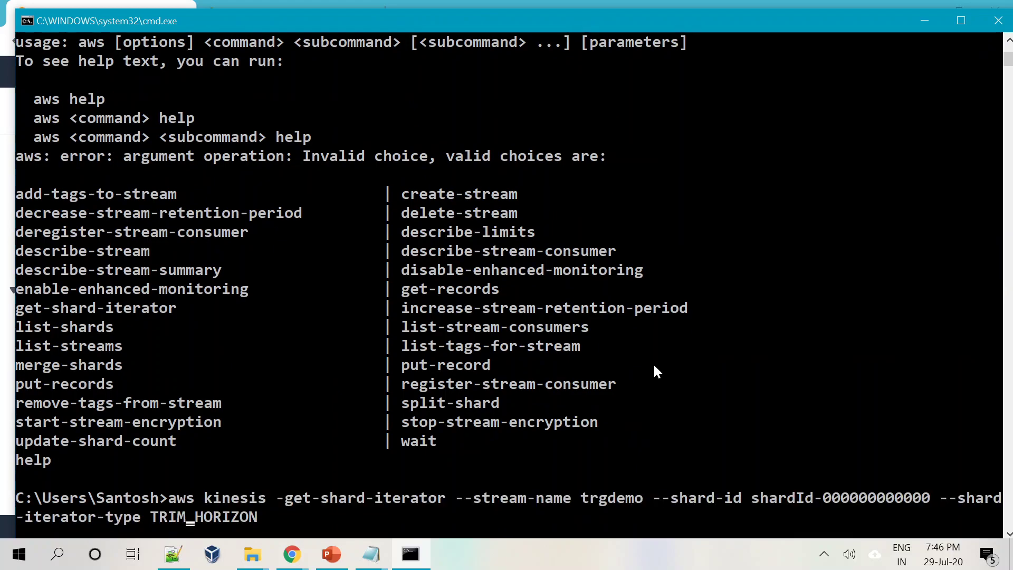
key(ctrl+Left)
key(ctrl+Left)
key(ctrl+Left)
key(ctrl+Left)
key(ctrl+Left)
key(ctrl+Left)
key(ctrl+Left)
key(Left)
key(ctrl+Left)
key(ctrl+Left)
key(Left)
key(Left)
key(Left)
key(Left)
key(BackSpace)
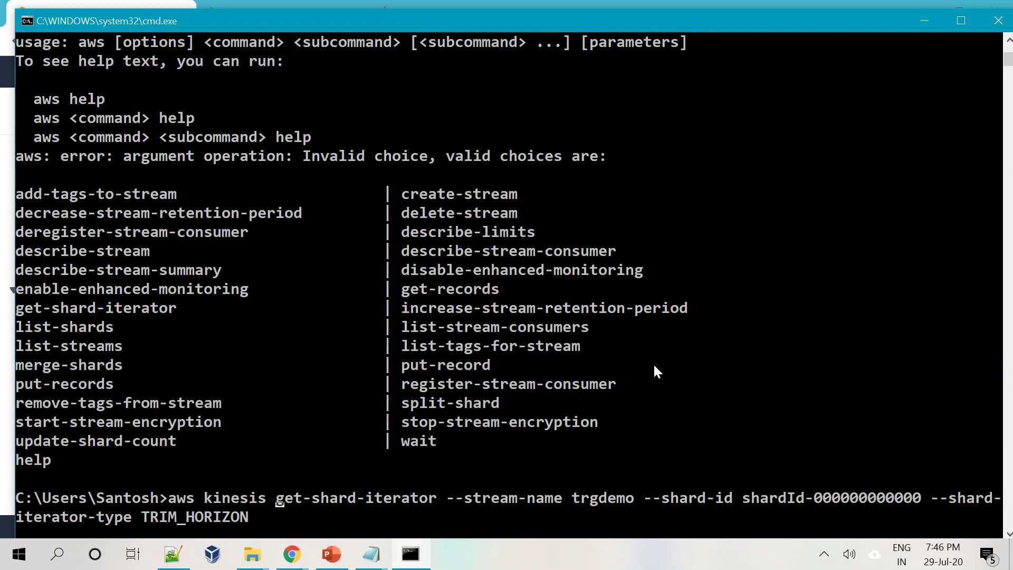
key(Return)
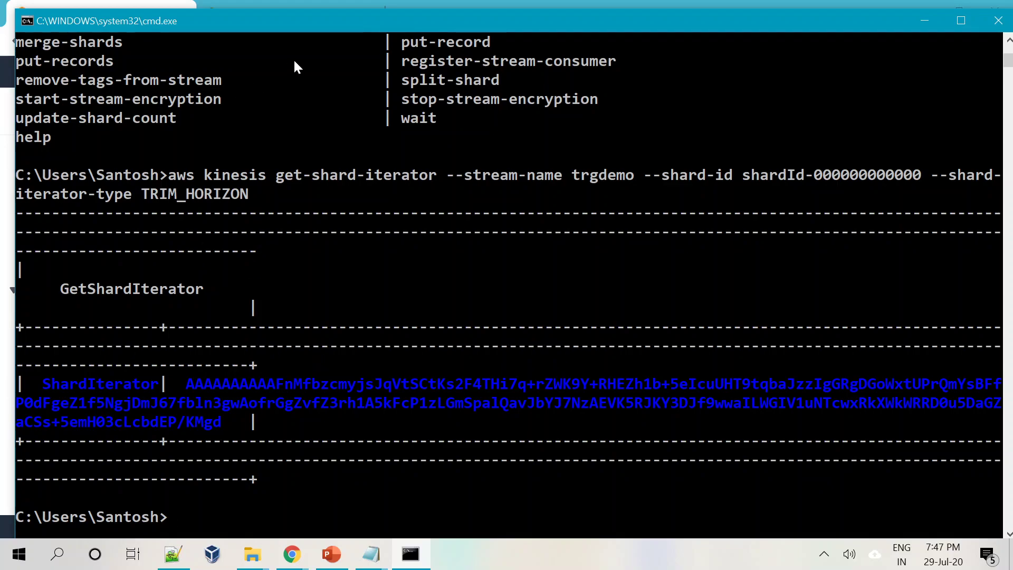
drag(296, 20, 296, 42)
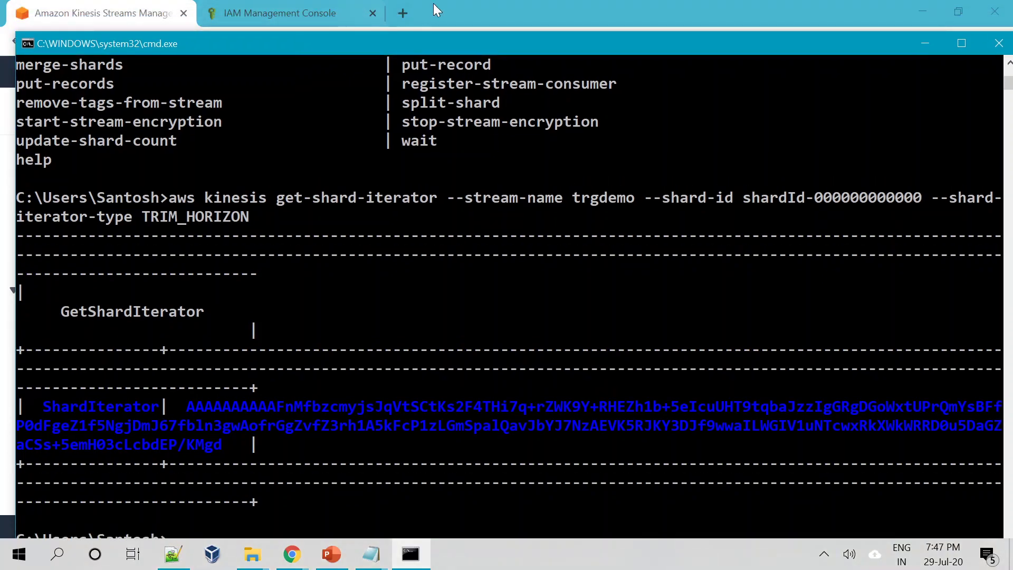
Search Google in a new tab for 'aws kinesis get-shard-iterator example'.
click(403, 13)
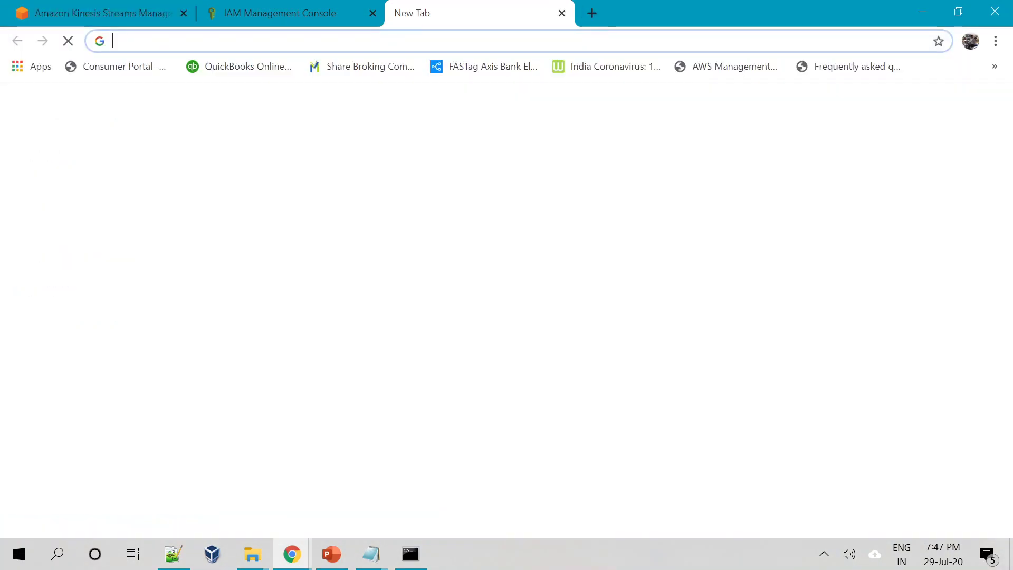
text(aws kin)
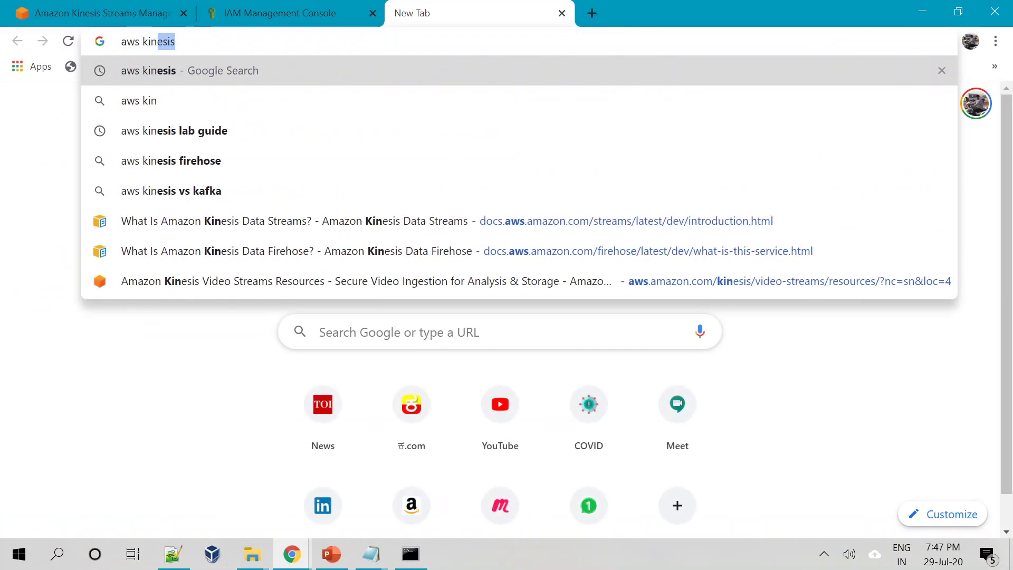
text(esis )
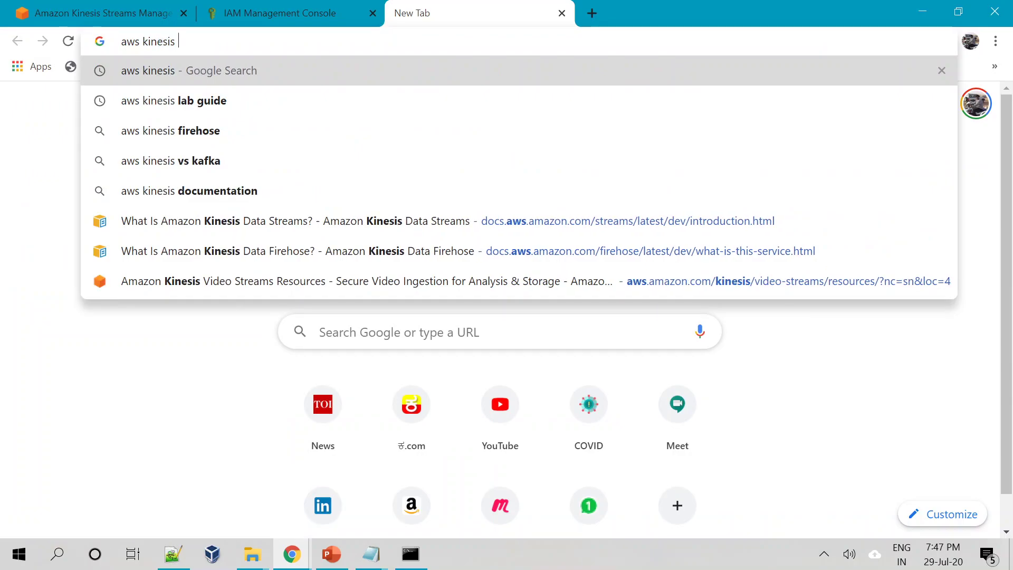
text(g)
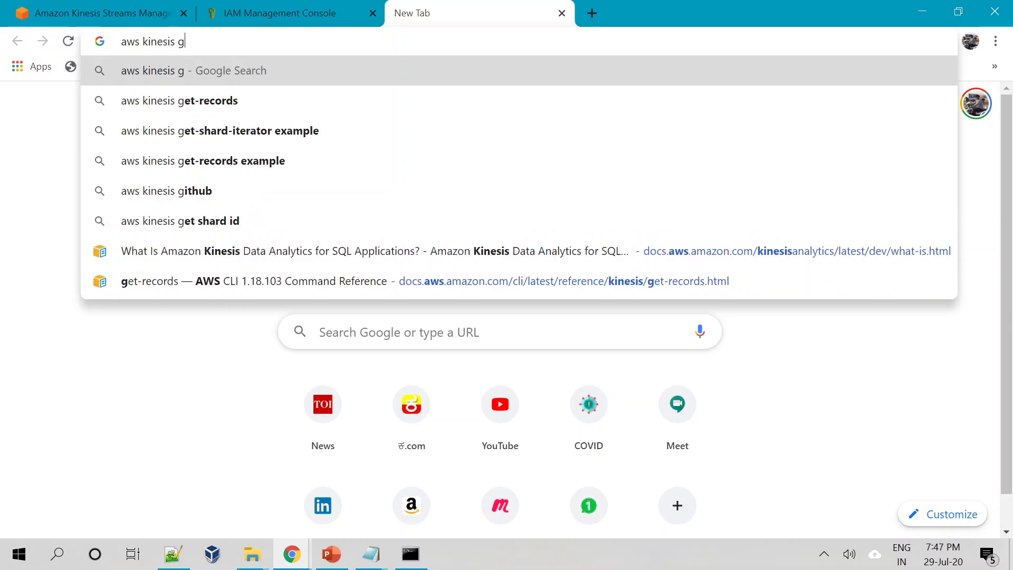
text(et-)
key(Down)
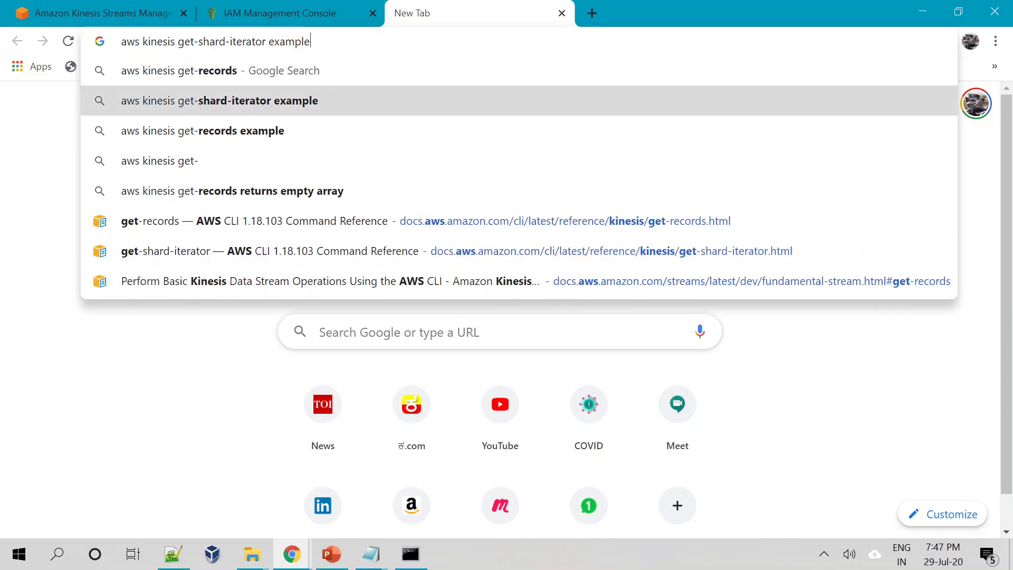
key(Return)
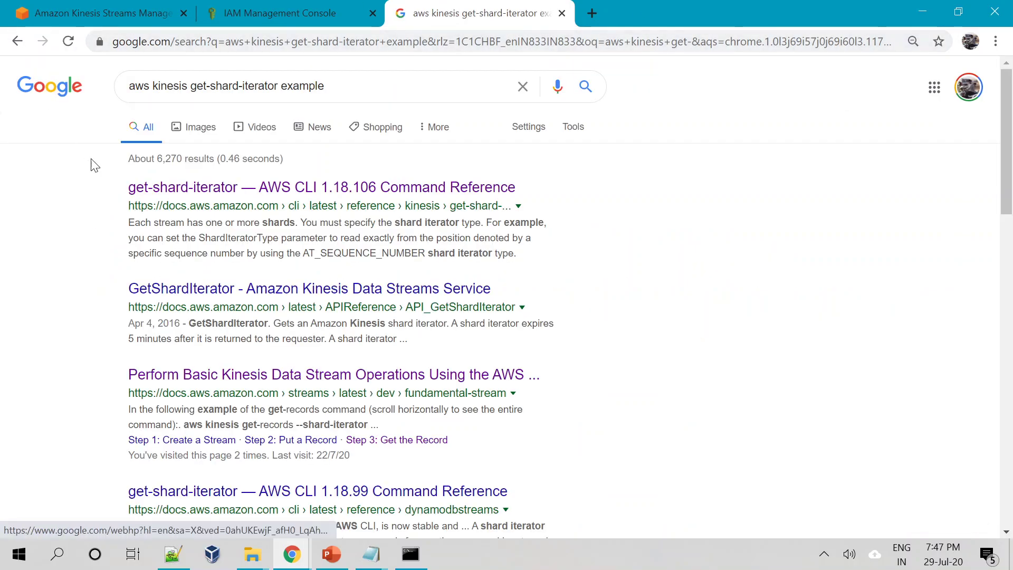
Open the AWS CLI get-shard-iterator reference page and enlarge its text.
click(233, 193)
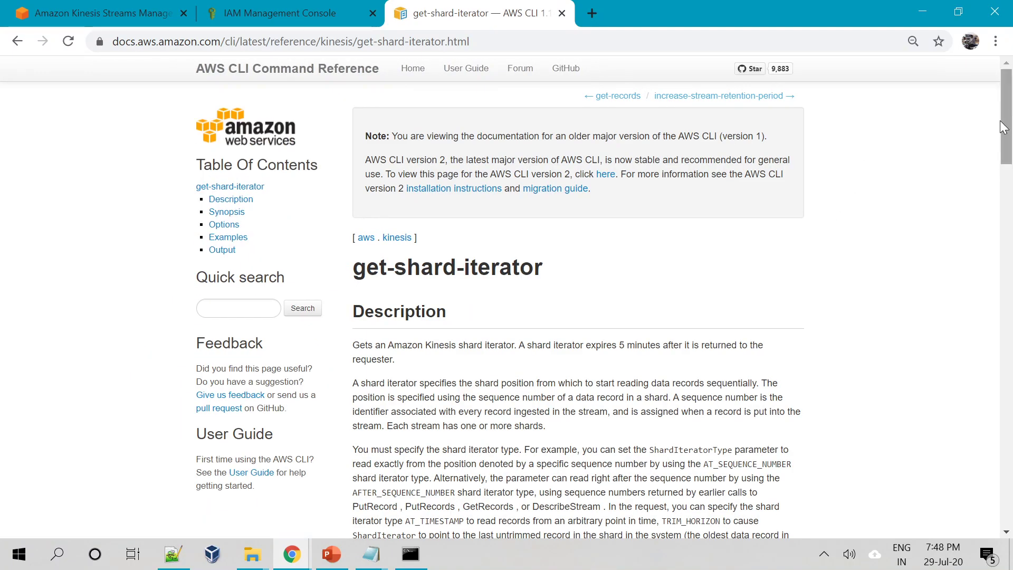
scroll(1008, 127, down, 1)
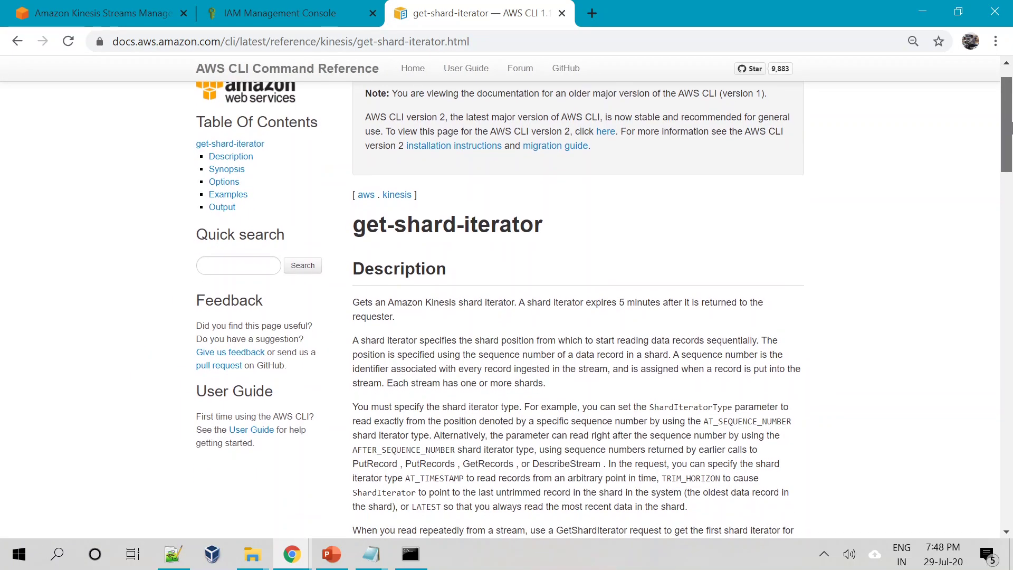
drag(1011, 127, 1011, 137)
scroll(1012, 136, down, 1)
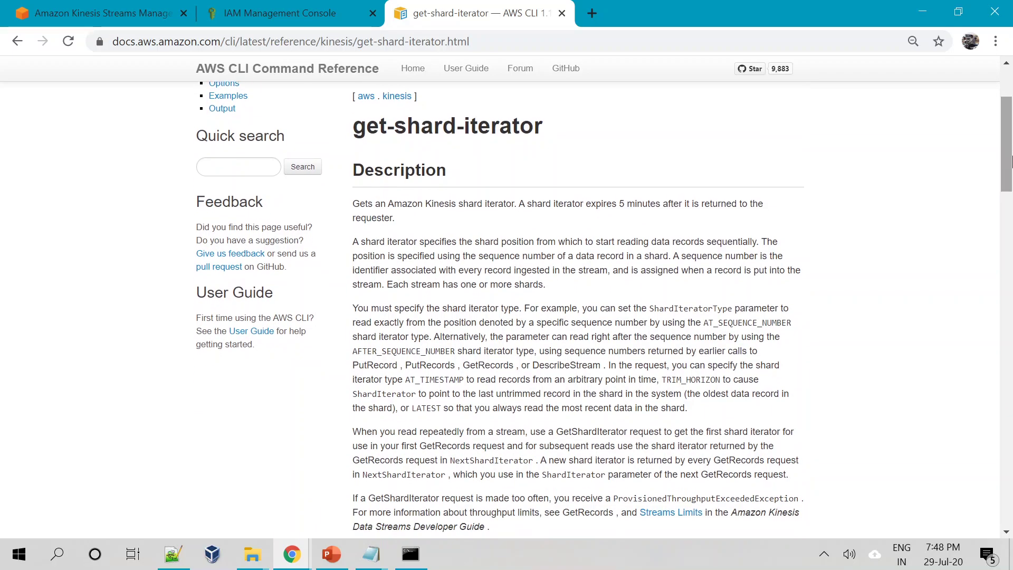
drag(344, 240, 401, 242)
click(862, 294)
key(ctrl+plus)
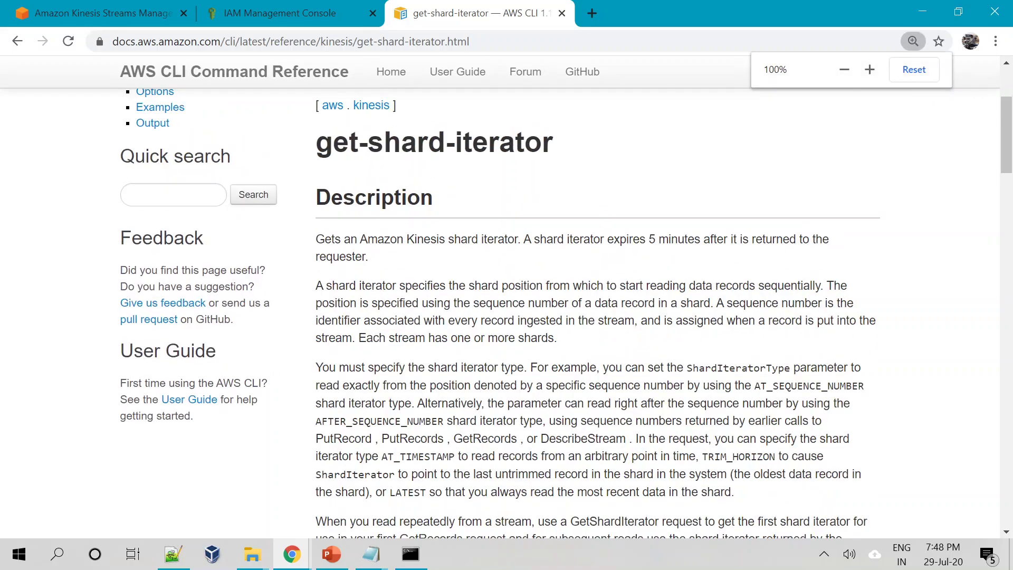
Review the shard iterator definition and AT_SEQUENCE_NUMBER type, then return to Command Prompt.
drag(290, 311, 846, 312)
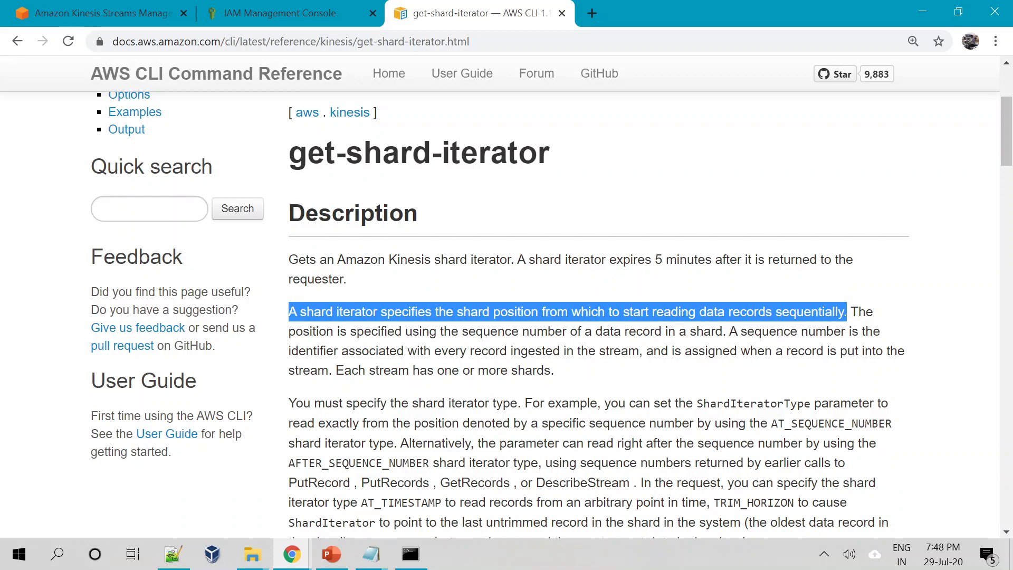
drag(1006, 150, 1009, 319)
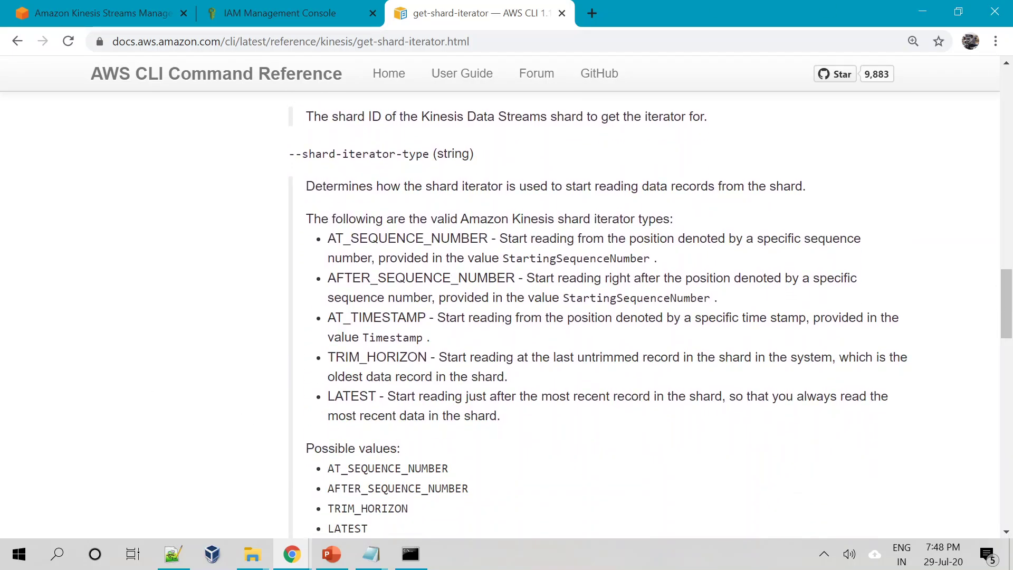
drag(328, 238, 499, 238)
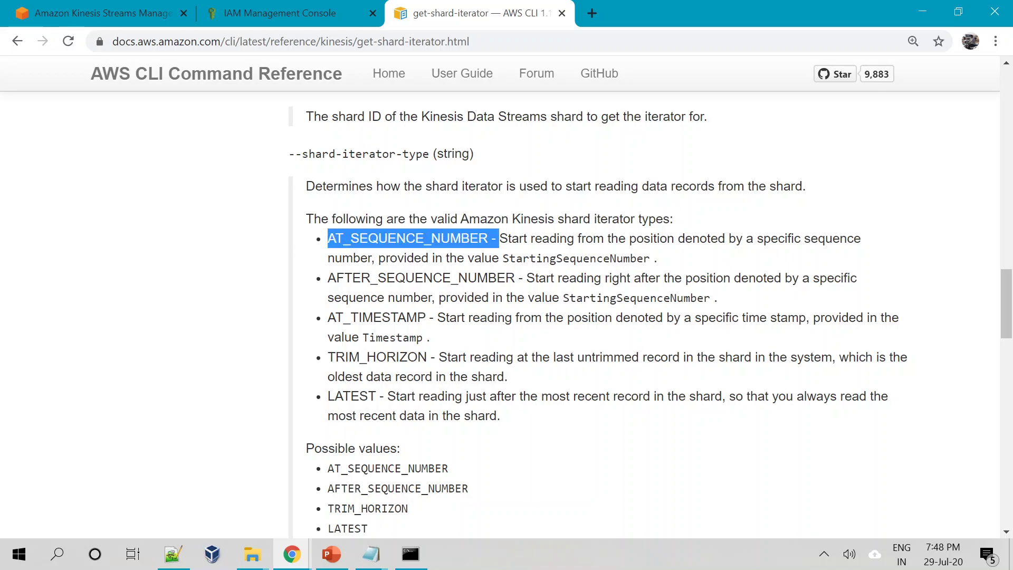
click(499, 238)
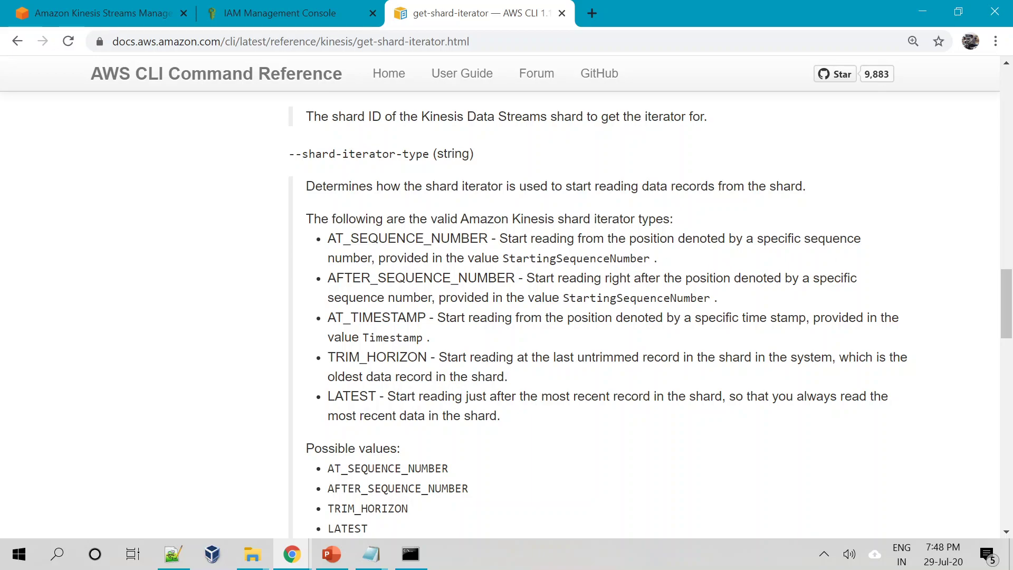
click(410, 554)
scroll(400, 441, up, 7)
scroll(400, 444, up, 8)
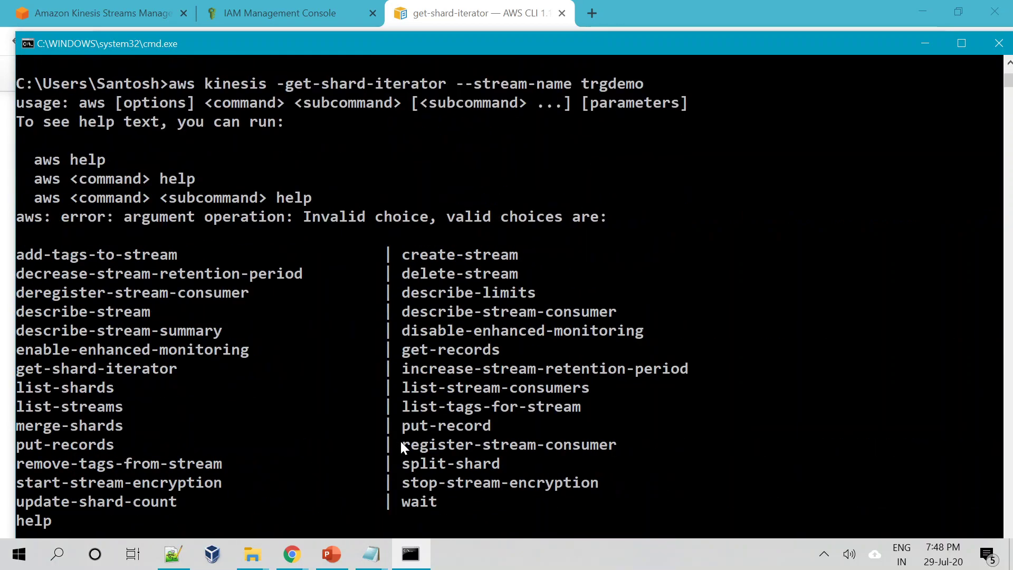
Scroll the console output, then switch to the docs showing the five shard iterator types.
scroll(1010, 82, up, 8)
scroll(1009, 82, up, 2)
scroll(483, 414, down, 2)
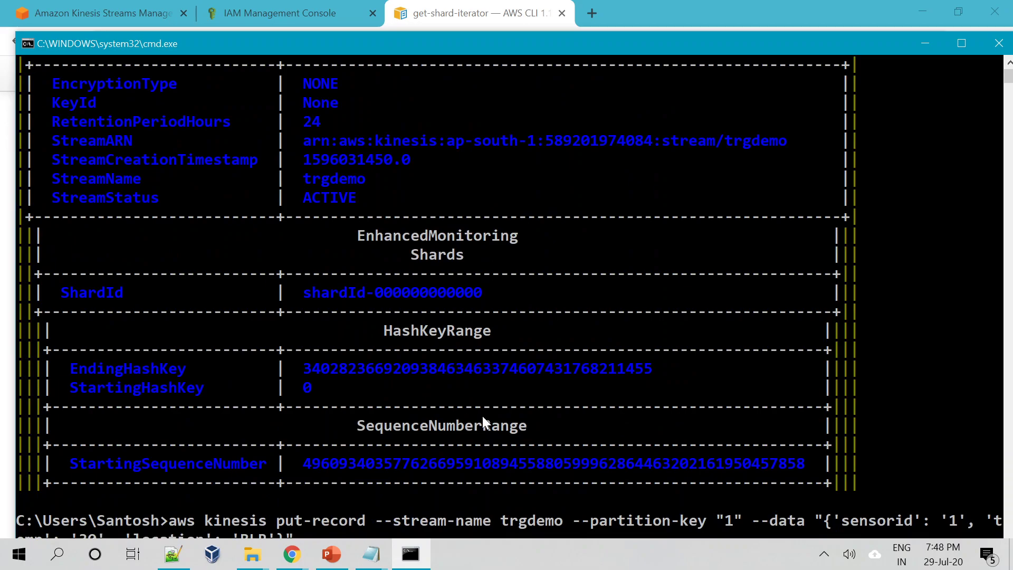
scroll(482, 417, down, 3)
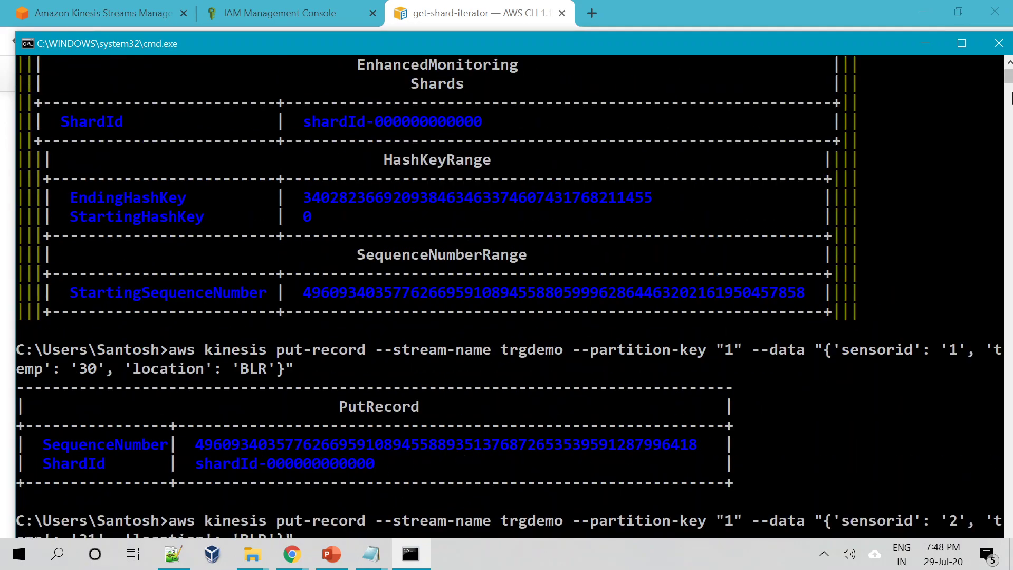
drag(1009, 79, 1004, 294)
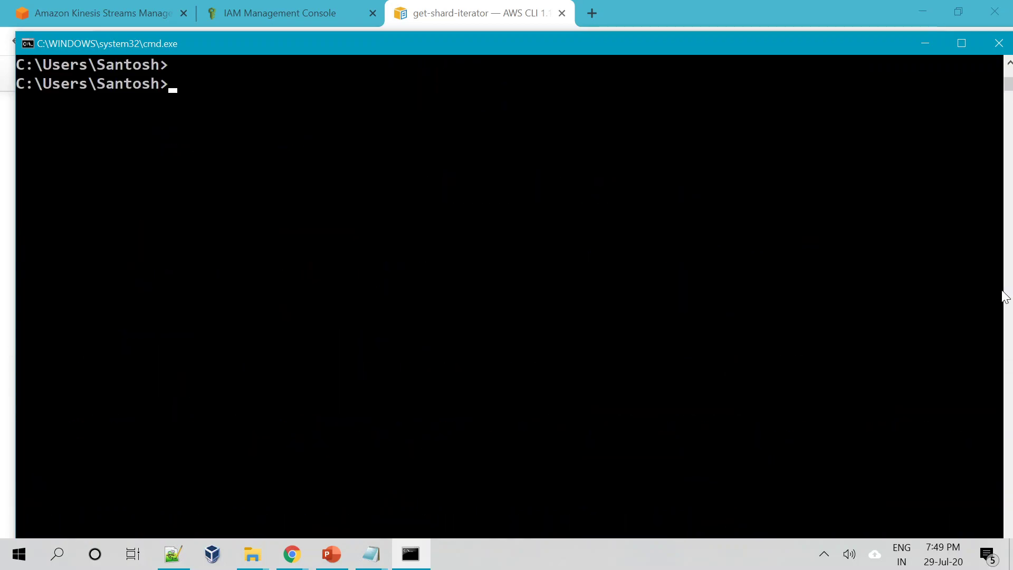
key(alt+Tab)
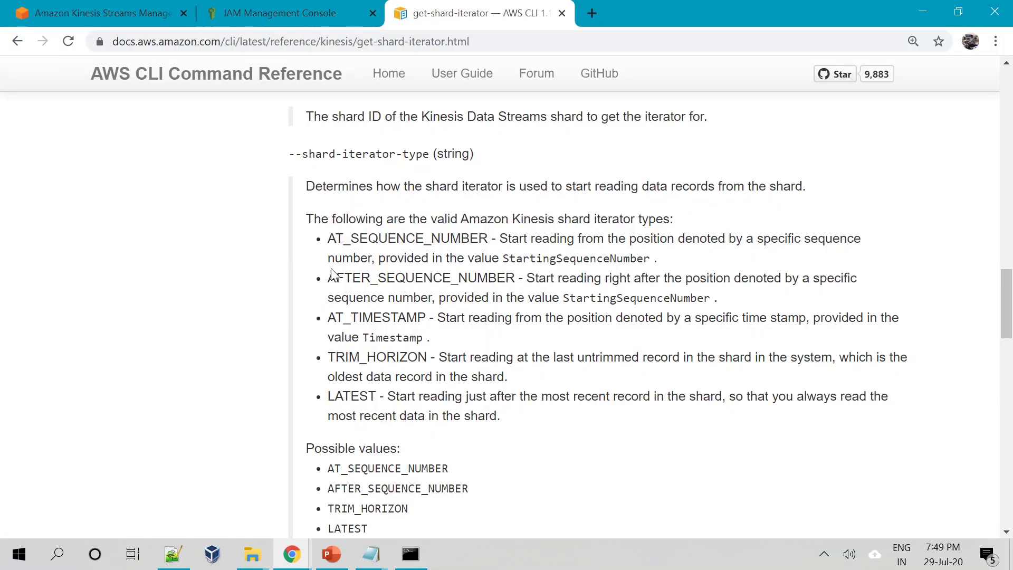
Read the AFTER_SEQUENCE_NUMBER and AT_TIMESTAMP shard iterator type descriptions in the reference.
drag(327, 278, 627, 278)
click(436, 374)
drag(328, 318, 434, 318)
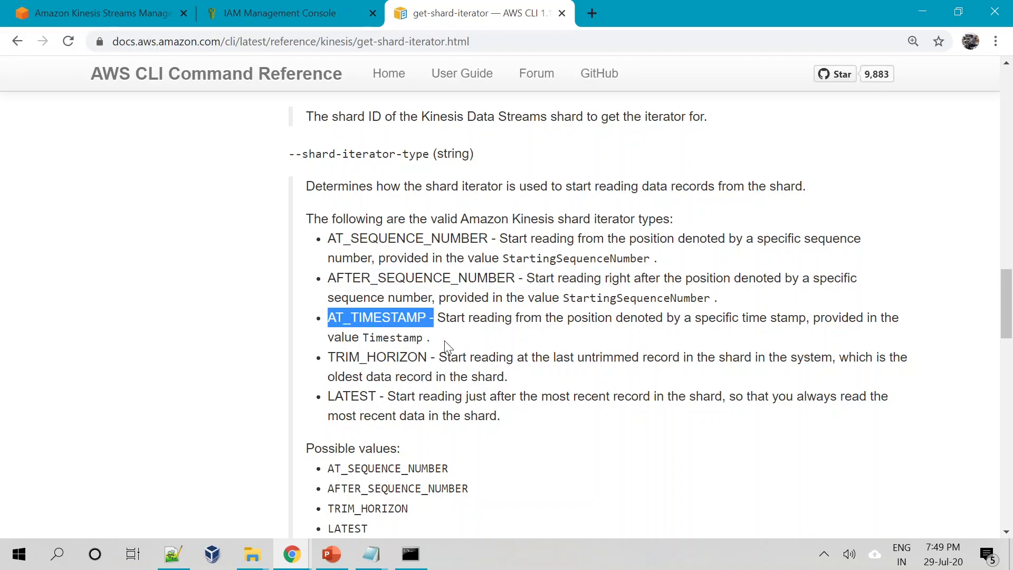
click(540, 375)
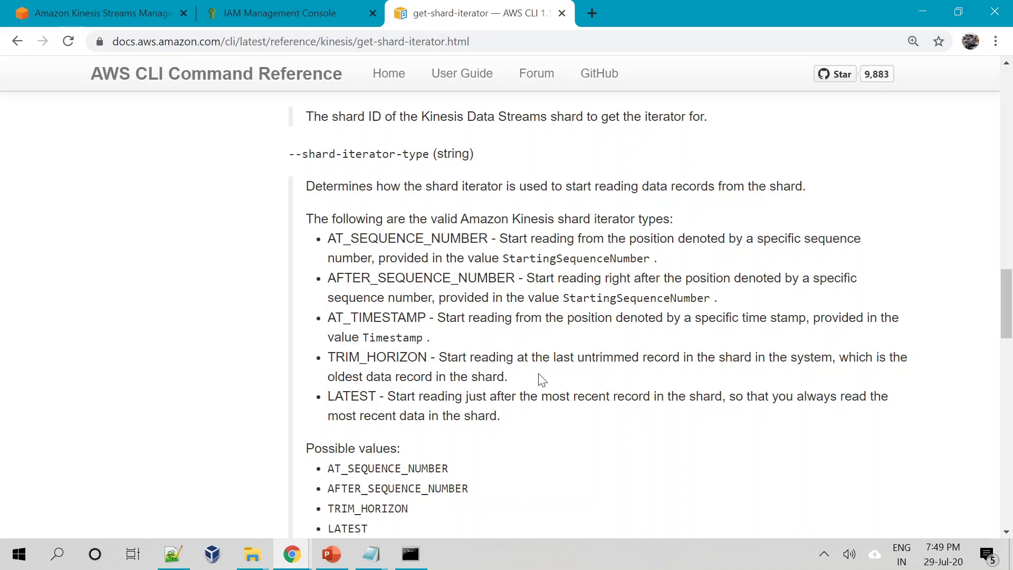
double_click(338, 318)
click(496, 414)
Read the TRIM_HORIZON and LATEST iterator type descriptions, then return to the command prompt.
drag(328, 357, 517, 385)
click(556, 418)
click(522, 486)
drag(436, 357, 335, 357)
click(336, 357)
drag(325, 396, 384, 397)
click(537, 450)
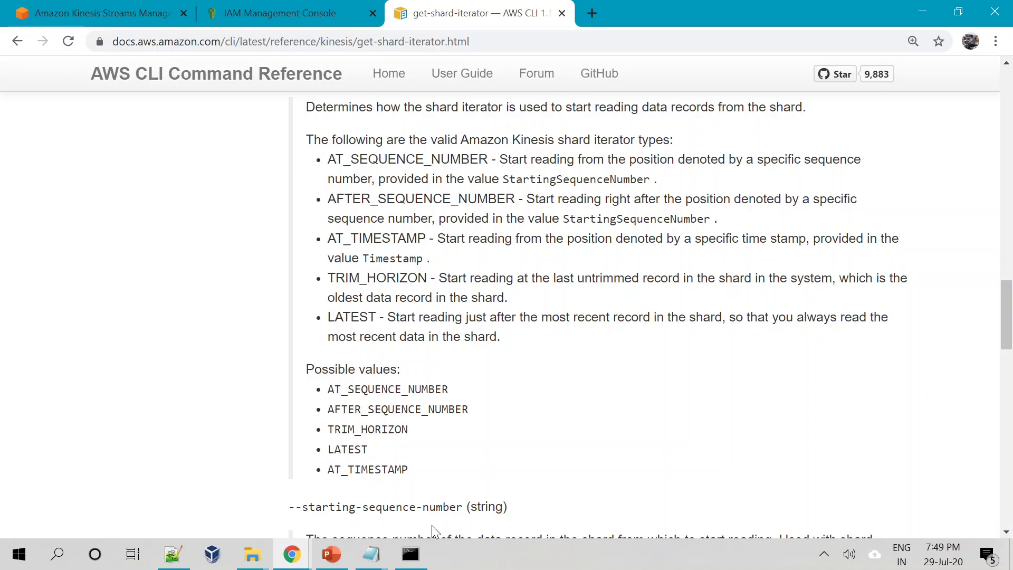
click(411, 554)
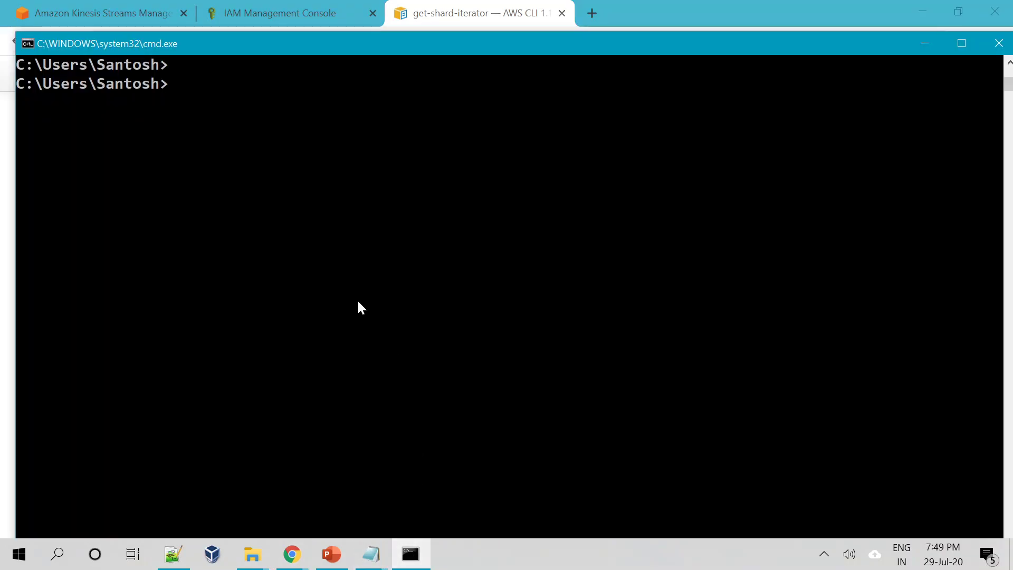
Recall the get-shard-iterator TRIM_HORIZON command and select its returned ShardIterator value in the console.
scroll(358, 302, up, 2)
key(Up)
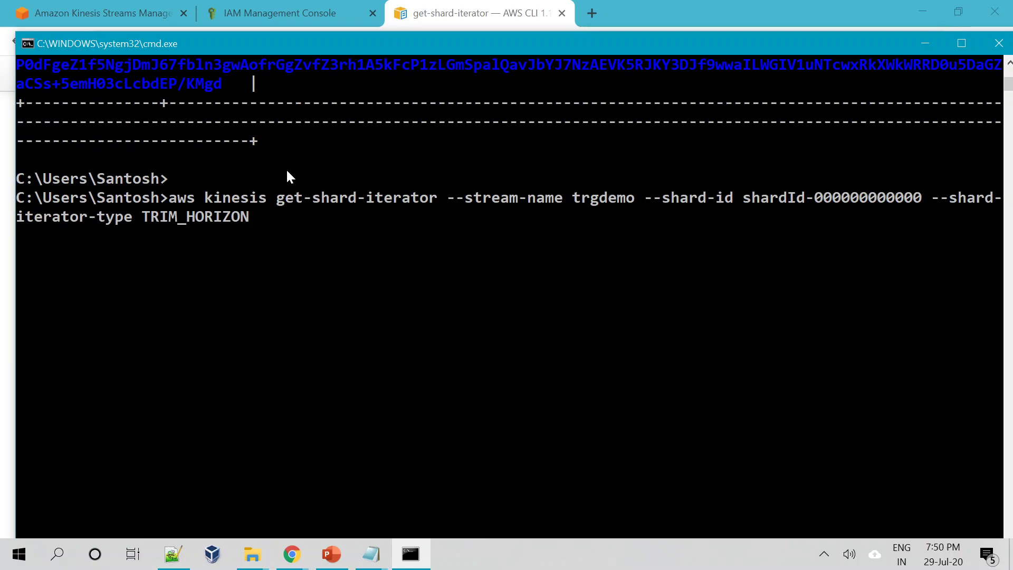
key(alt+Tab)
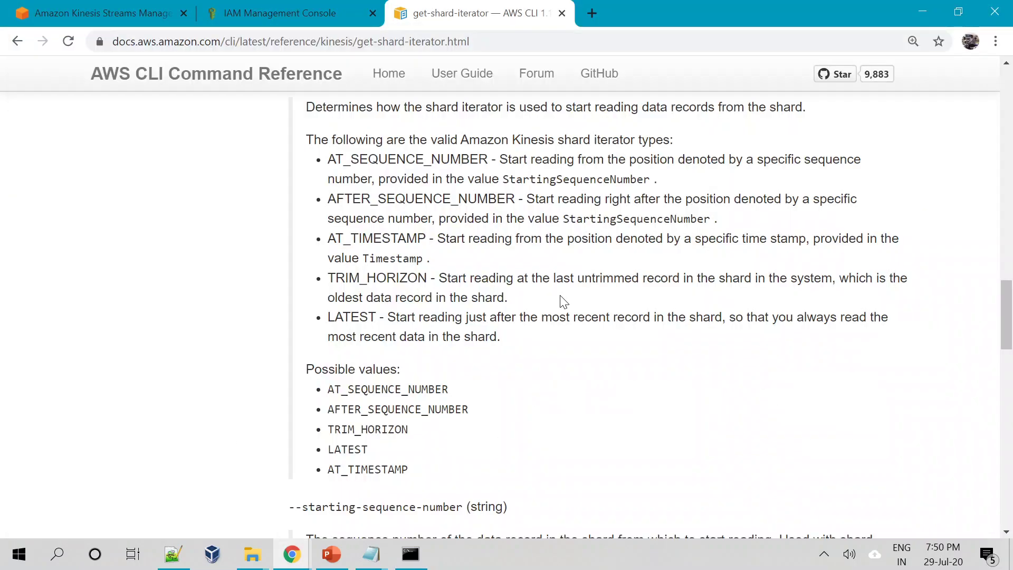
scroll(639, 350, up, 4)
key(alt+Tab)
scroll(470, 256, up, 2)
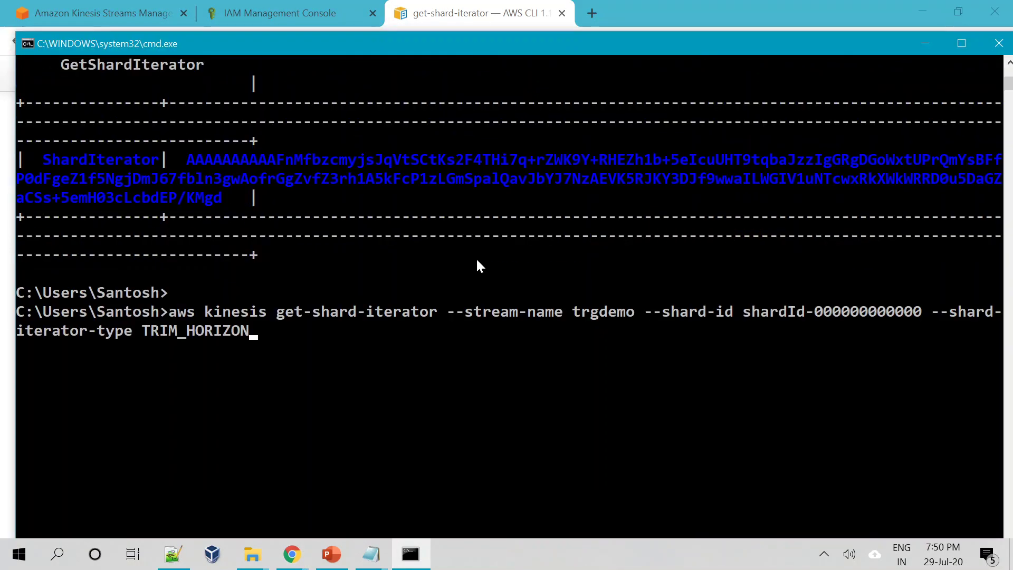
drag(191, 157, 226, 198)
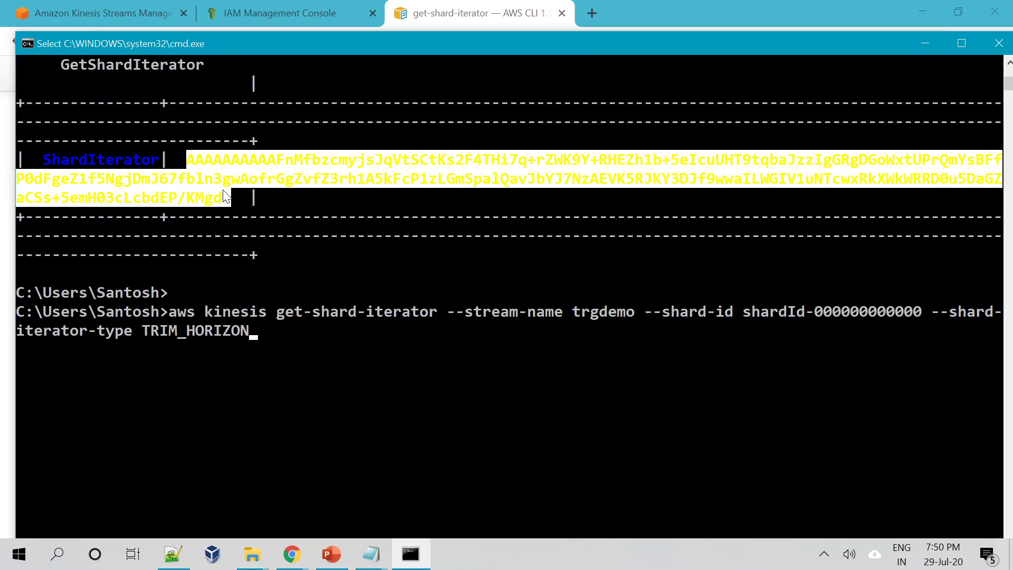
key(alt+Tab)
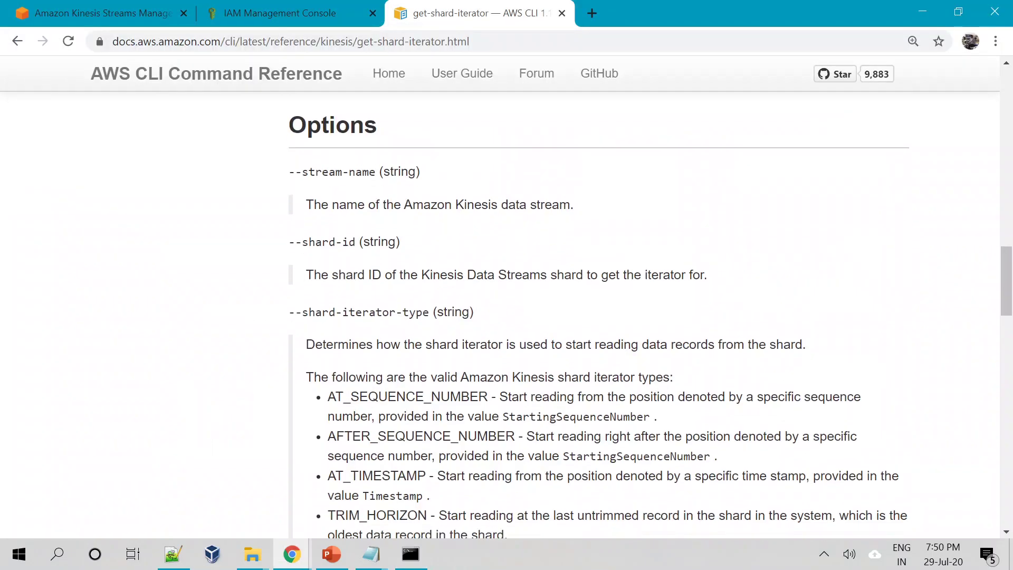
Locate the note that a shard iterator expires 5 minutes after it is returned.
scroll(599, 316, up, 6)
scroll(545, 388, up, 13)
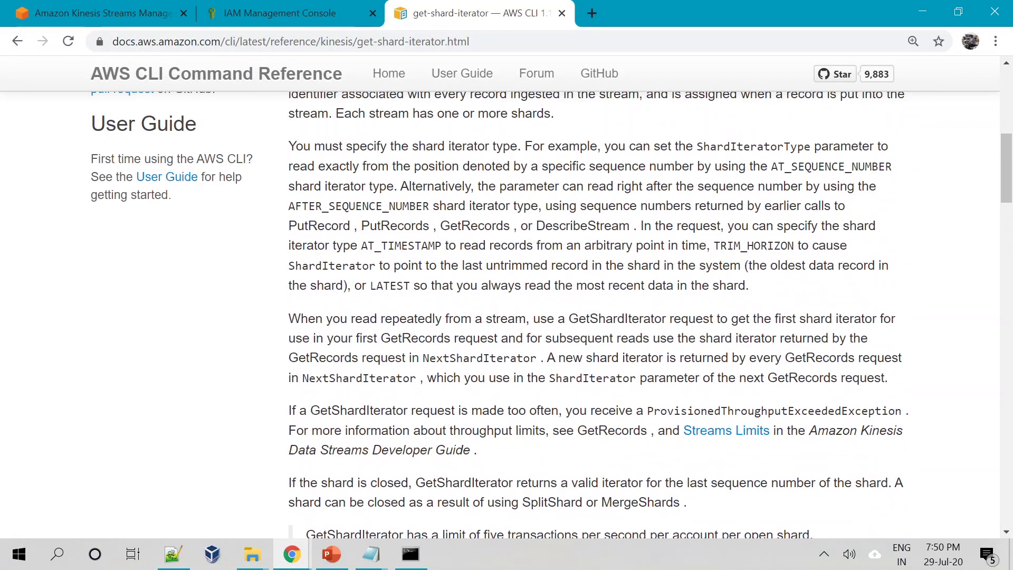
scroll(545, 388, down, 1)
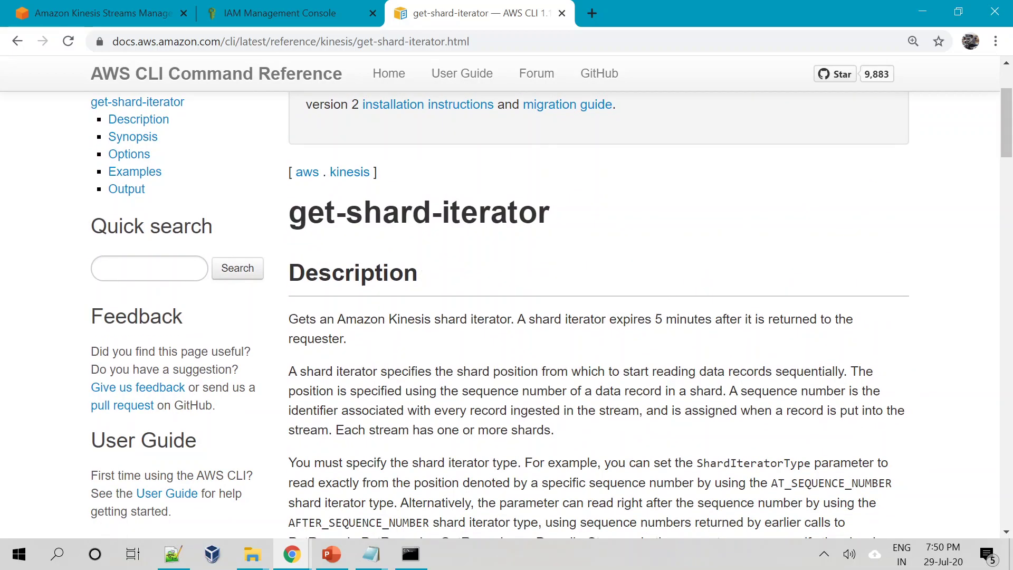
drag(609, 319, 712, 319)
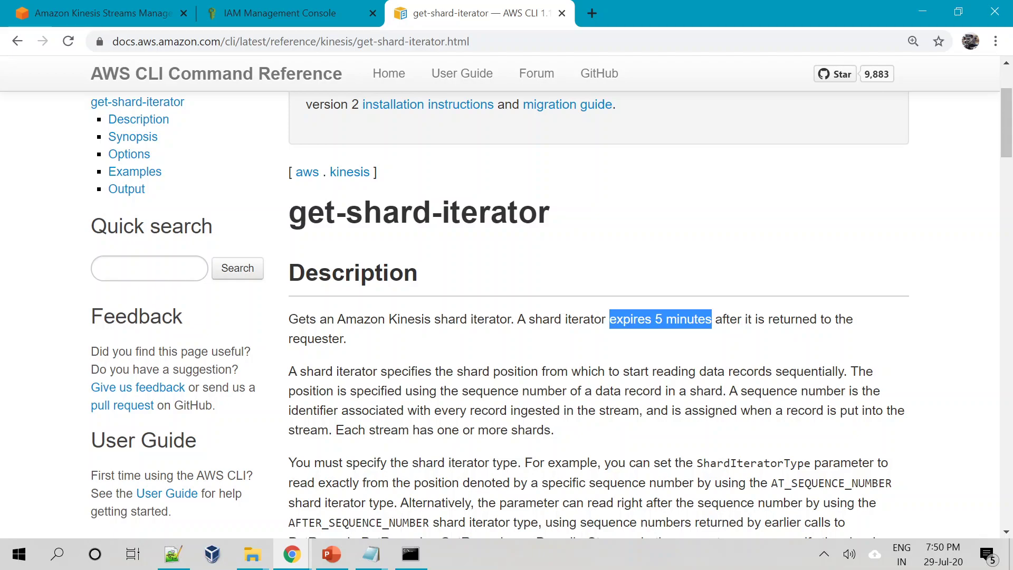
key(alt+Tab)
click(422, 312)
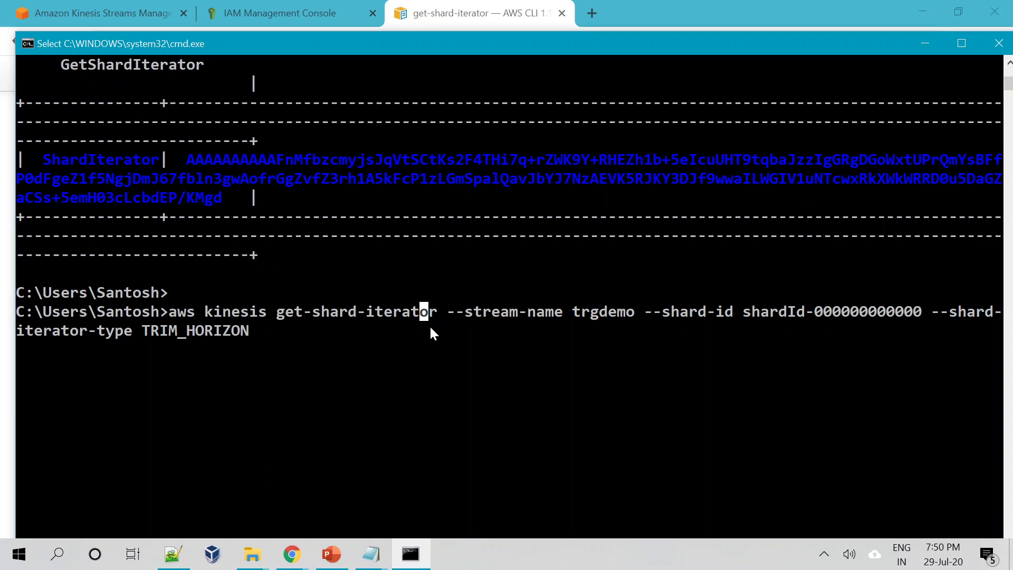
Clear the console selection and erase the recalled command back to an empty prompt.
drag(192, 155, 220, 195)
click(474, 357)
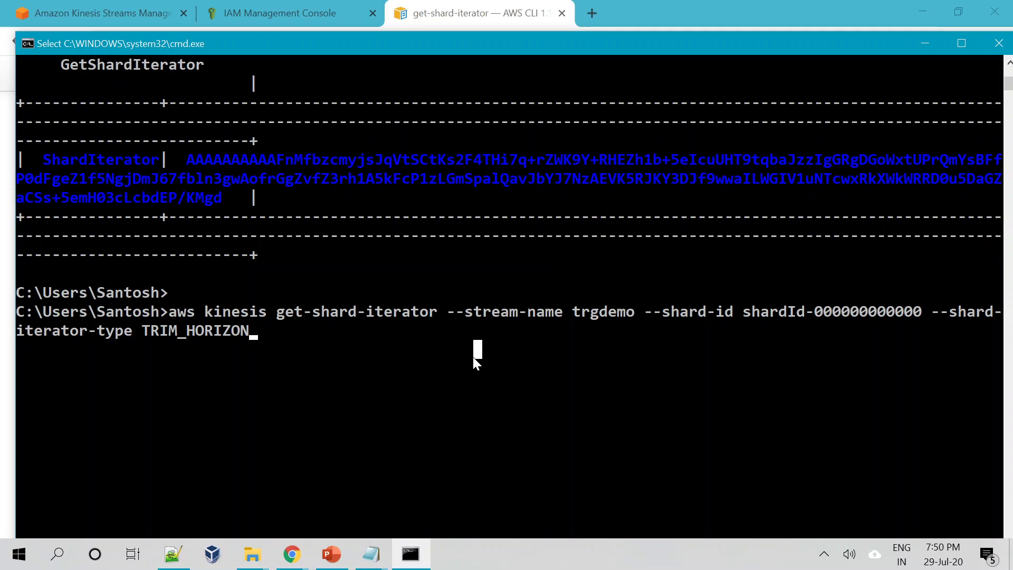
right_click(473, 356)
key(Up)
key(Up)
key(BackSpace)
key(BackSpace)
key(BackSpace)
key(BackSpace)
key(BackSpace)
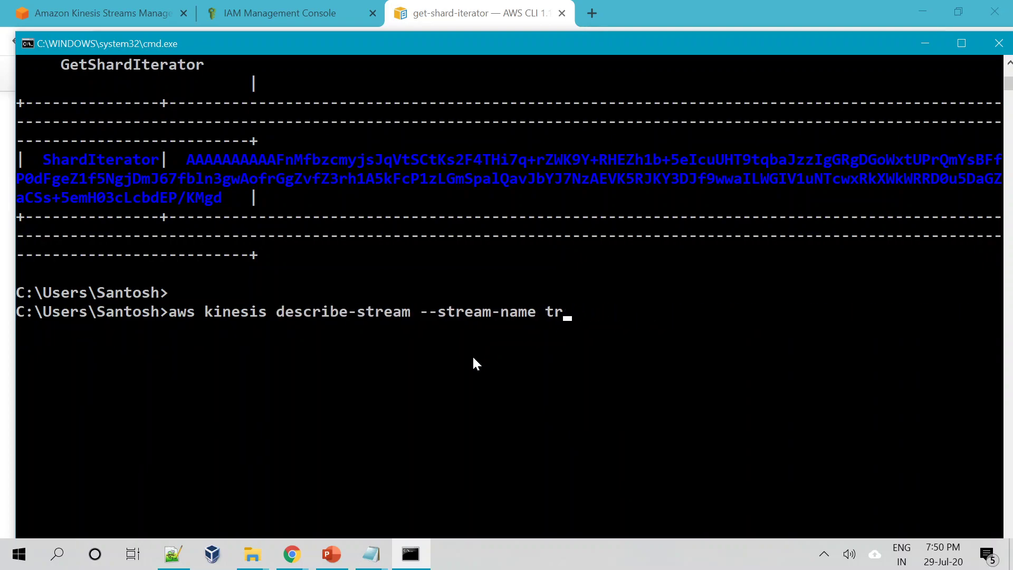
key(BackSpace)
key(BackSpace)
key(BackSpace)
key(BackSpace)
key(BackSpace)
key(BackSpace)
key(BackSpace)
key(BackSpace)
key(BackSpace)
key(BackSpace)
key(BackSpace)
key(BackSpace)
key(BackSpace)
key(BackSpace)
key(BackSpace)
key(BackSpace)
key(BackSpace)
key(BackSpace)
key(BackSpace)
key(BackSpace)
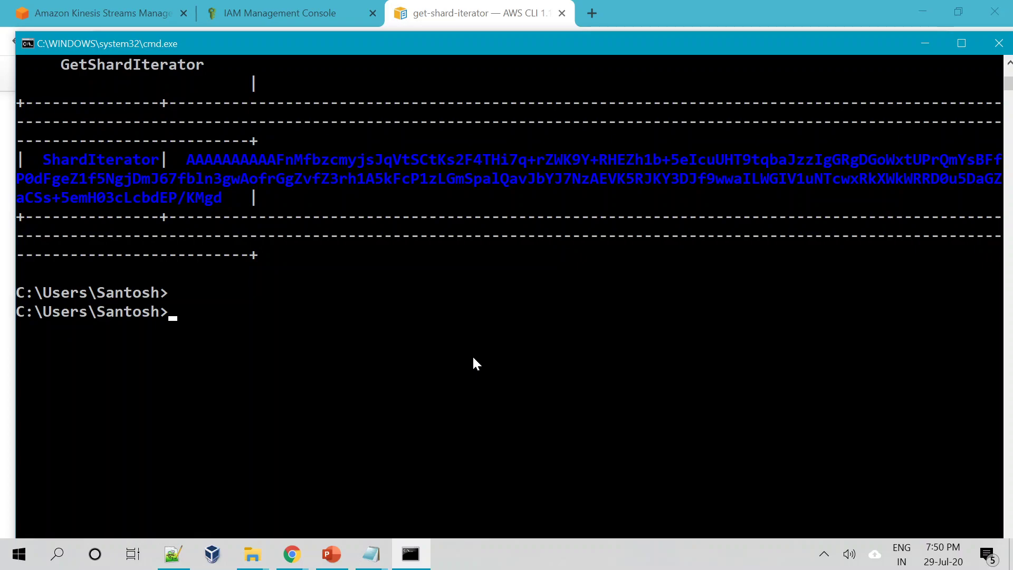
Run aws kinesis get-records --shard-iterator with the copied ShardIterator value pasted in.
text(aws kinesis )
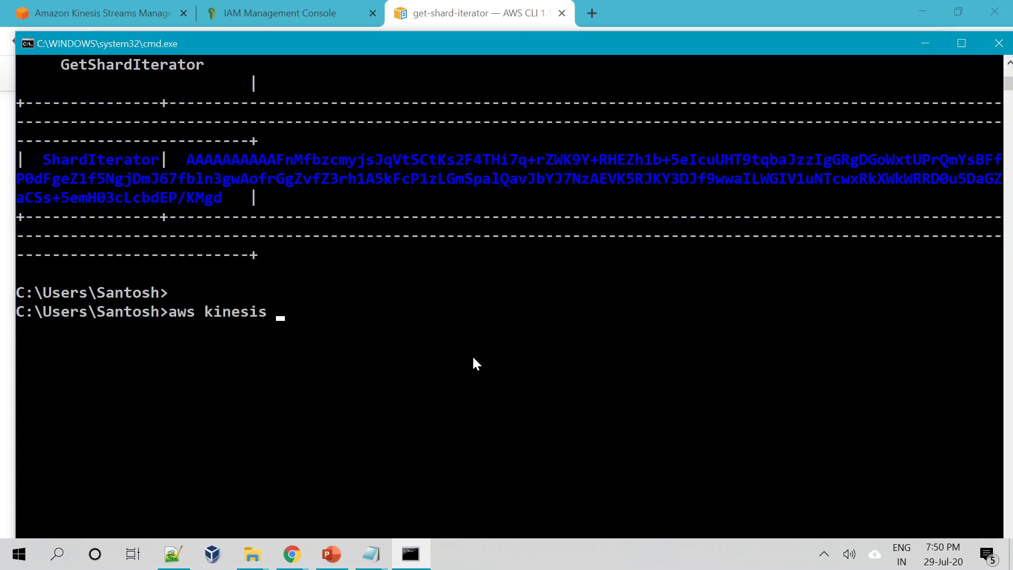
text(get-re)
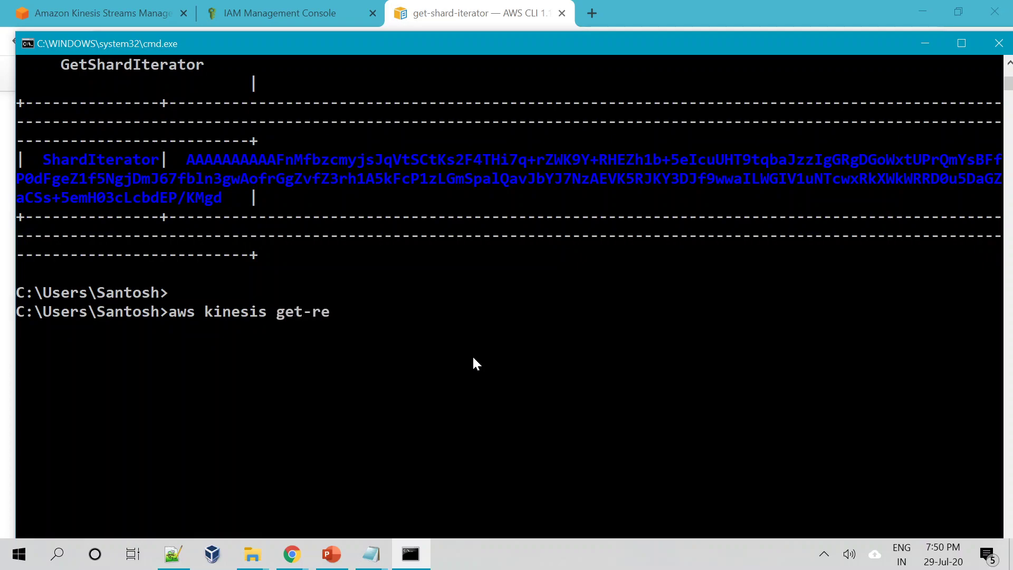
text(cords --shard-)
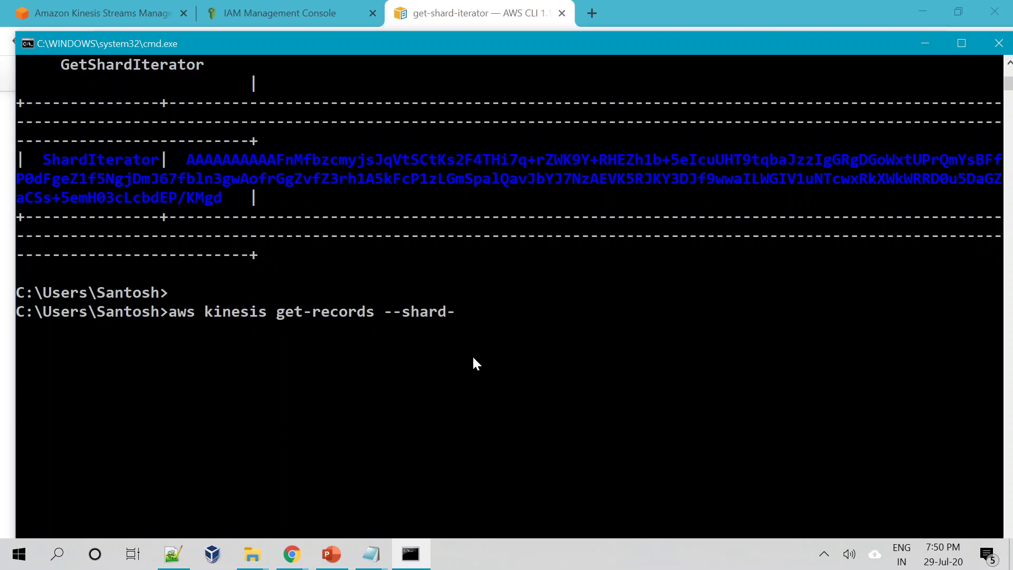
text(iterator)
drag(189, 159, 223, 198)
key(super+c)
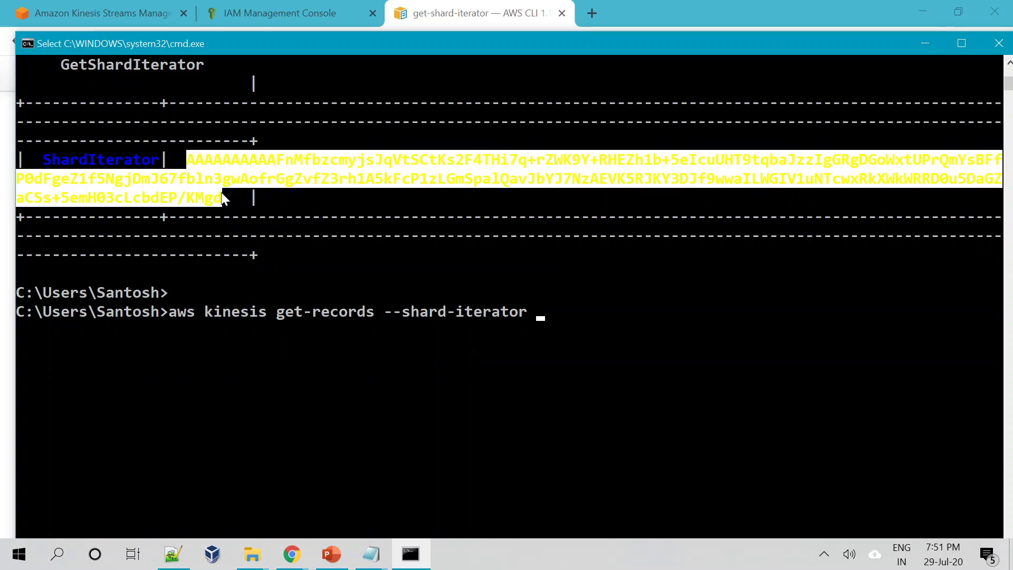
right_click(562, 330)
right_click(563, 333)
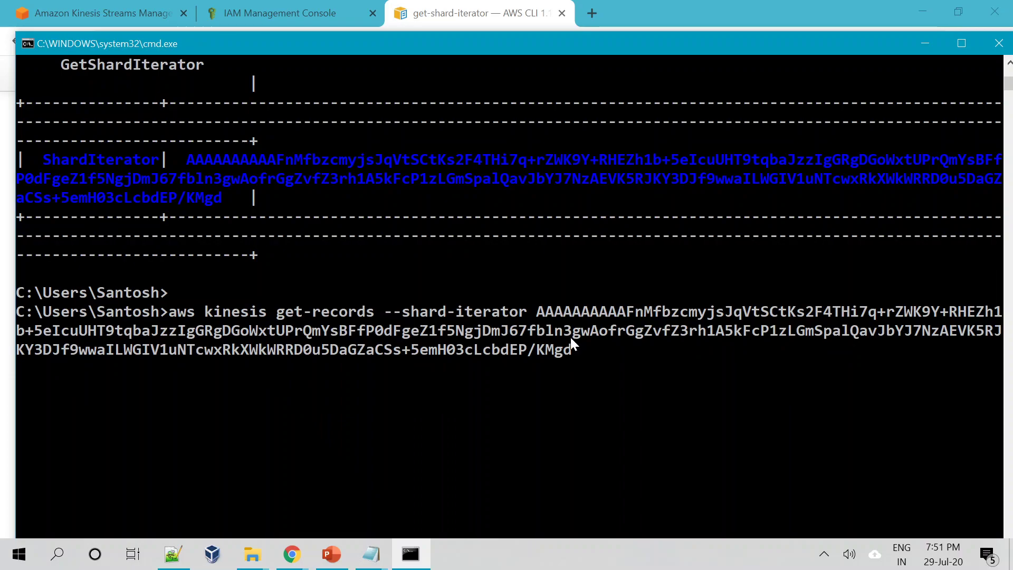
key(Return)
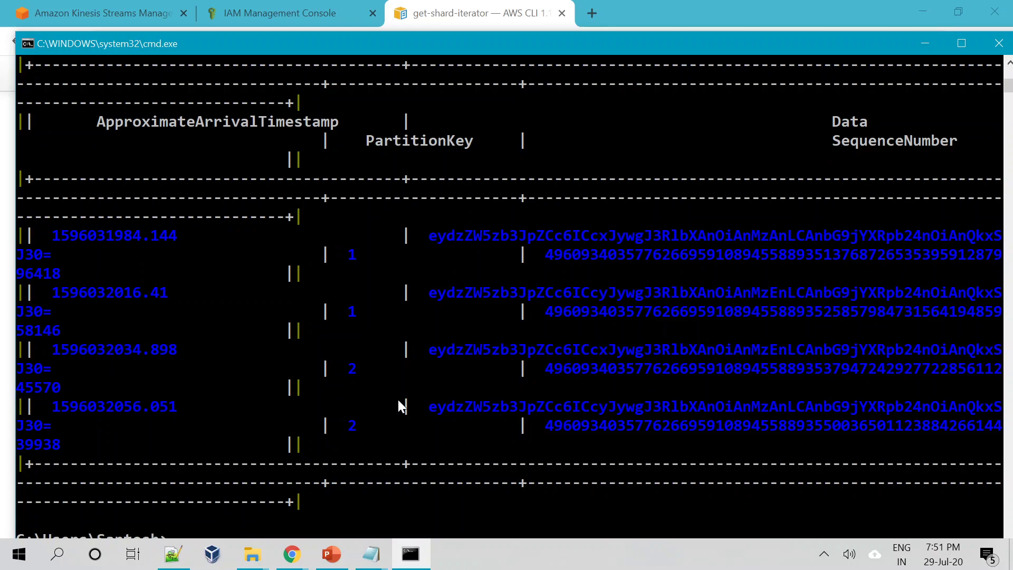
scroll(395, 398, up, 3)
scroll(401, 406, down, 4)
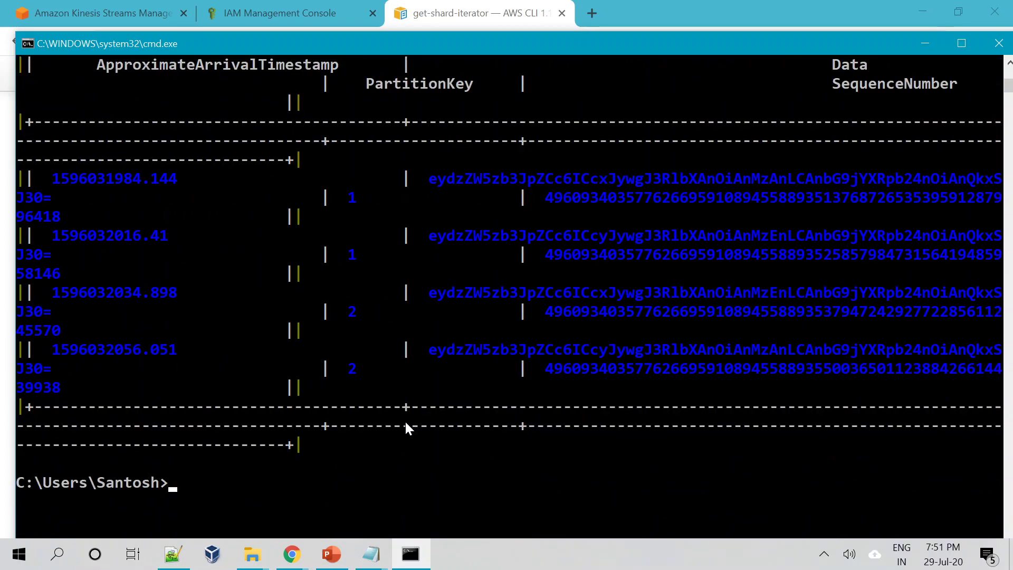
Rerun the get-records command with --output text appended.
text(aws kinesis get-records --shard-iterator AAAAAAAAAAFnMfbzcmyjsJqVtSCtKs2F4THi7q+rZWK9Y+RHEZh1b+5eIcuUHT9tqbaJzzIgGRgDGoWxtUPrQmYsBFfP0dFgeZ1f5NgjDmJ67fbln3gwAofrGgZvfZ3rh1A5kFcP1zLGmSpalQavJbYJ7NzAEVK5RJKY3DJf9wwaILWGIV1uNTcwxRkXWkWRRD0u5DaGZaCSs+5emH03cLcbdEP/KMgd)
text(--)
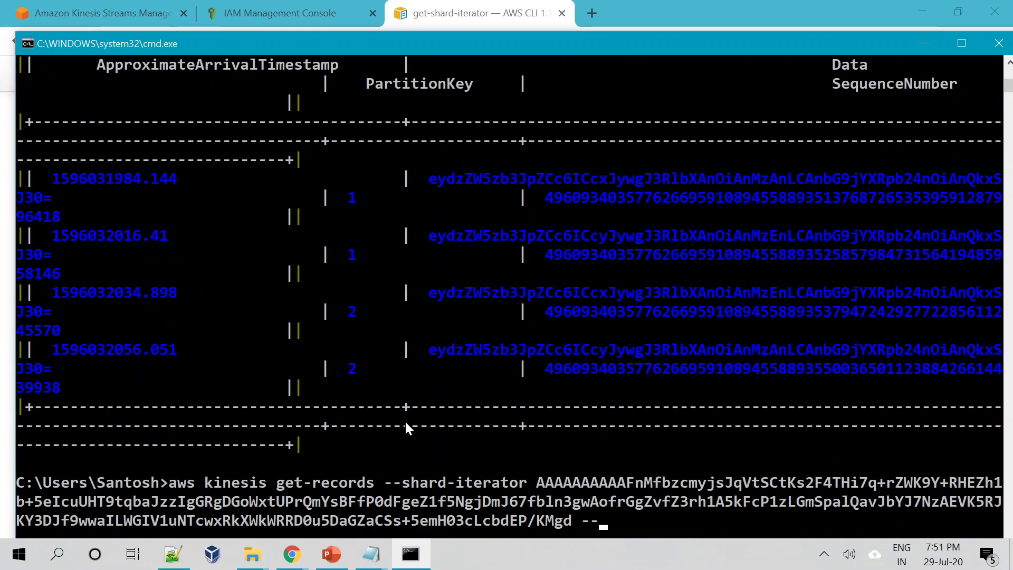
text(output tex)
text(t)
key(Return)
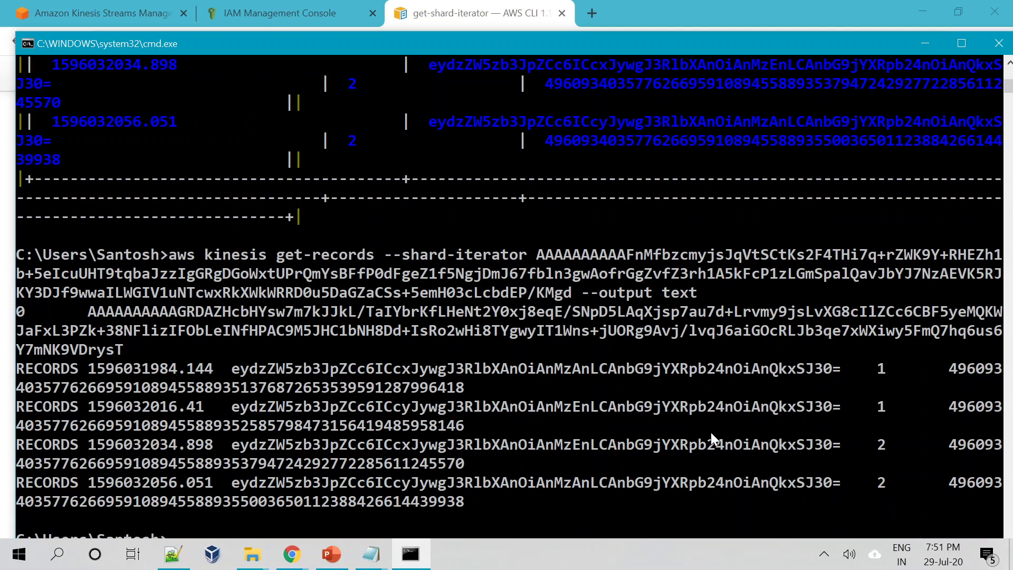
drag(235, 371, 830, 363)
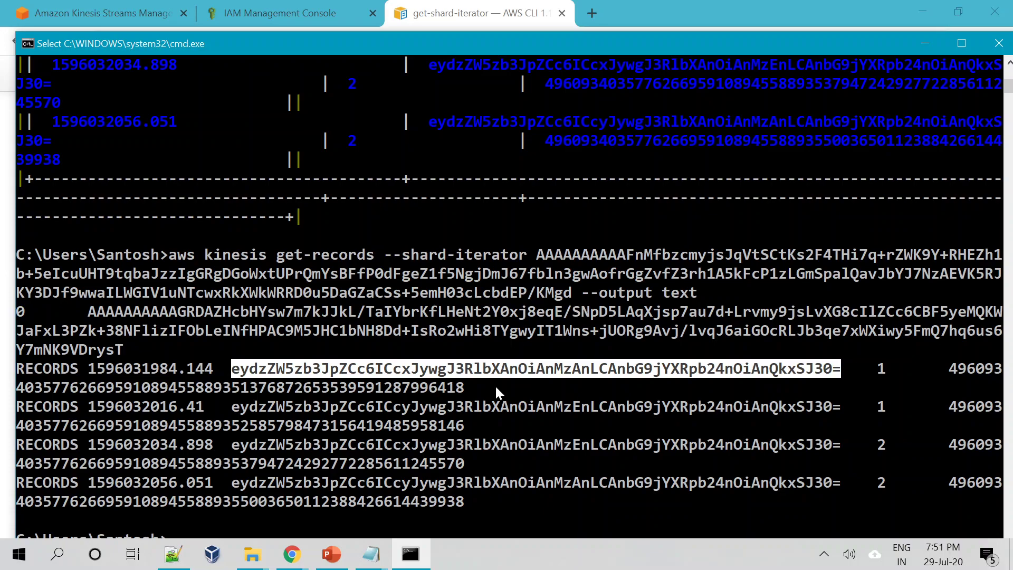
click(477, 387)
drag(235, 369, 838, 368)
click(594, 405)
scroll(594, 404, down, 1)
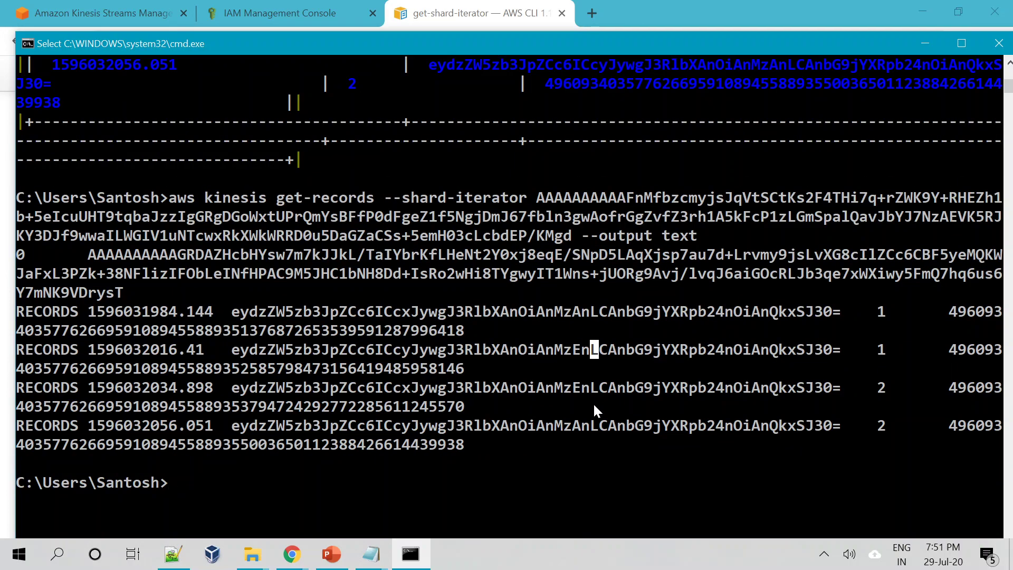
drag(235, 315, 822, 312)
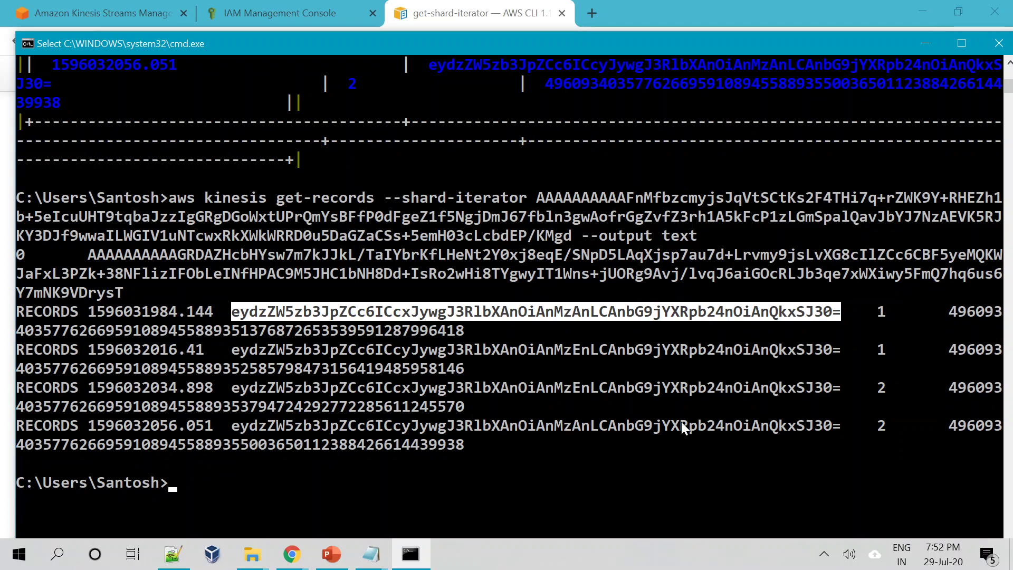
click(678, 423)
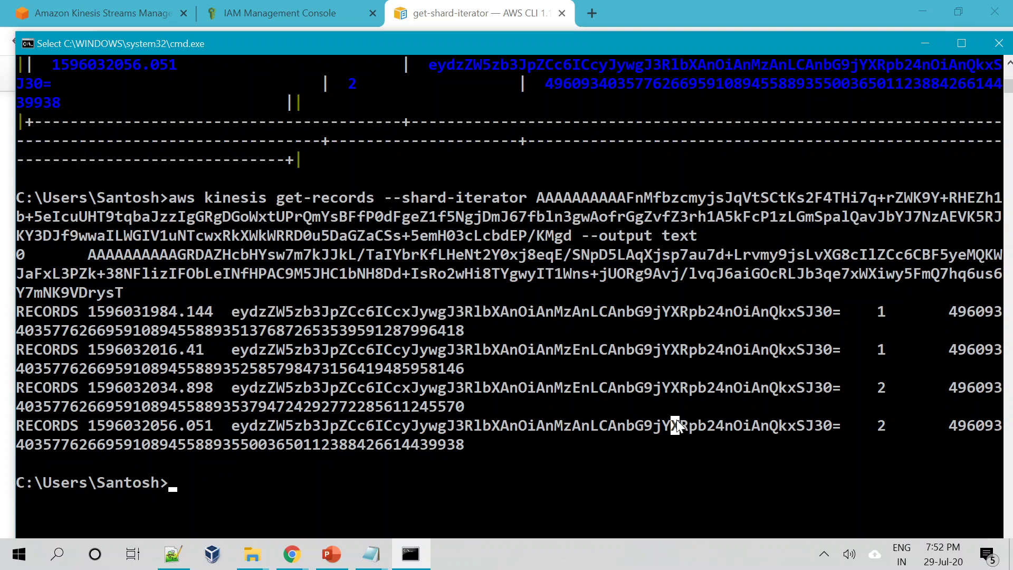
drag(232, 312, 848, 312)
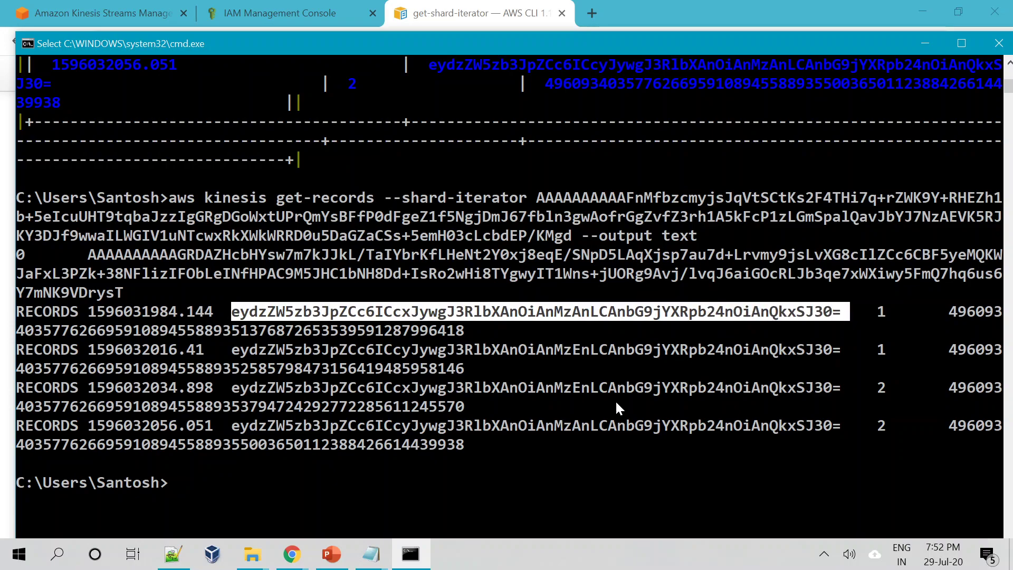
click(565, 445)
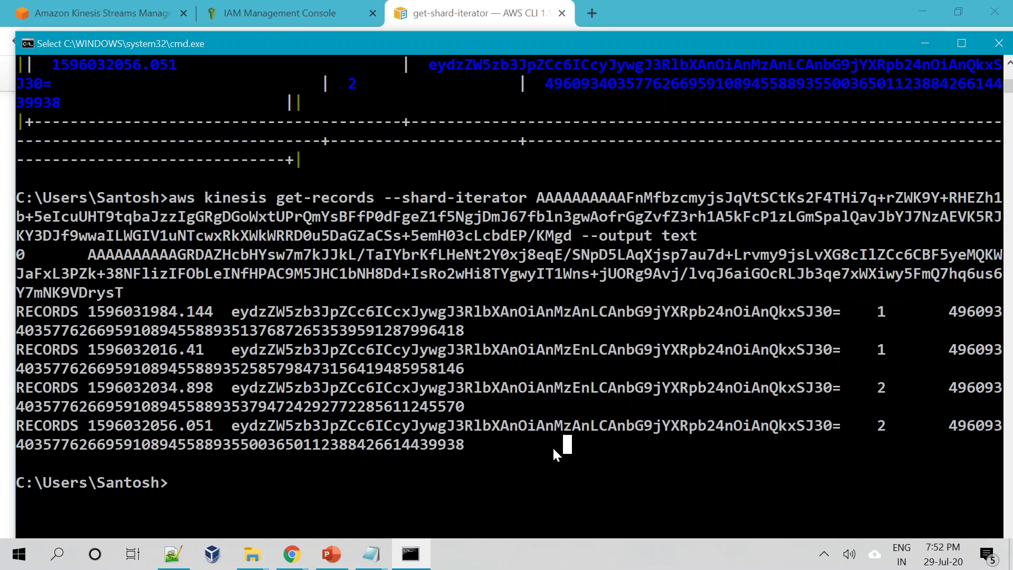
drag(235, 312, 848, 312)
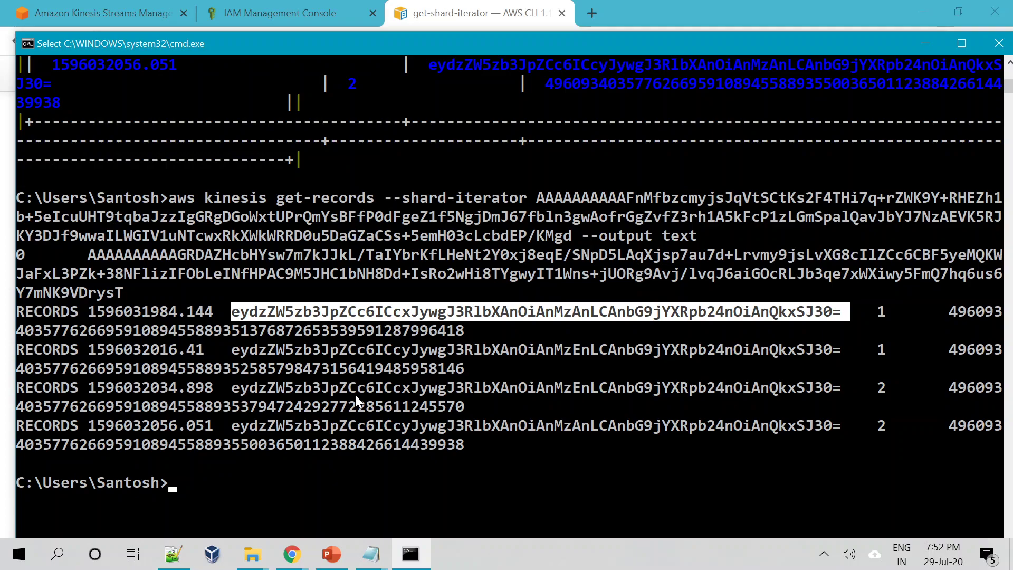
click(388, 467)
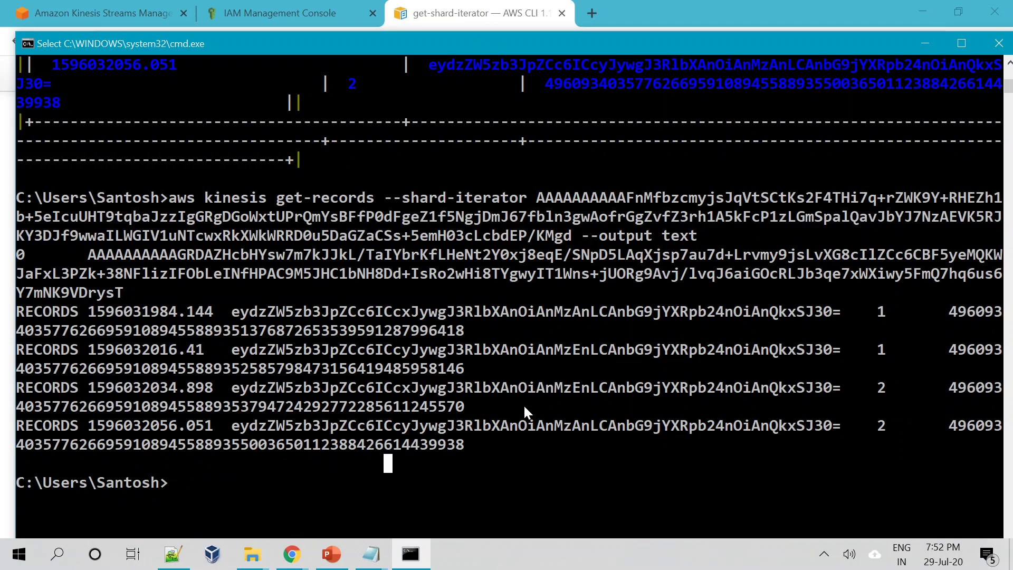
drag(237, 312, 828, 304)
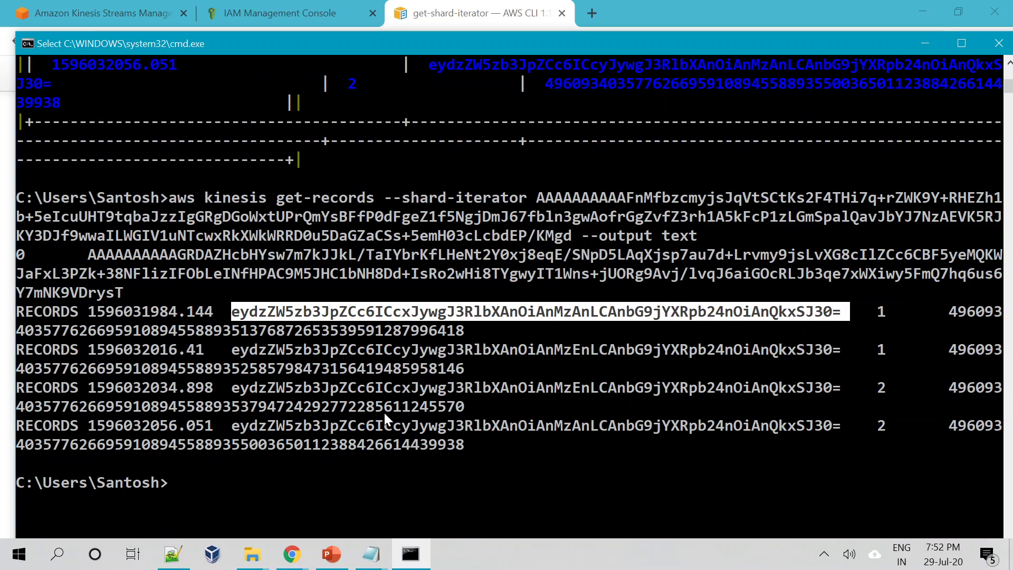
click(504, 326)
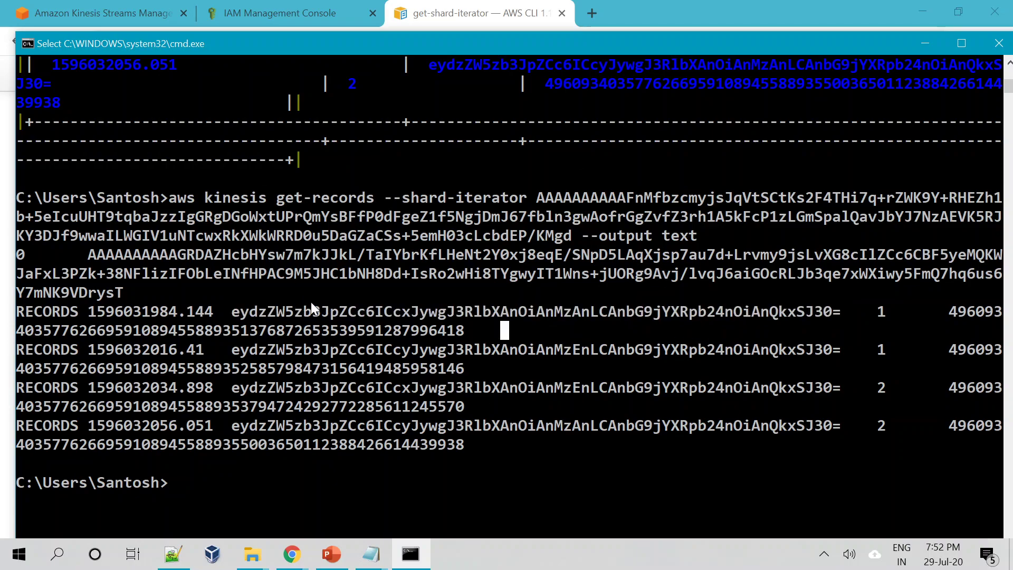
drag(232, 312, 844, 318)
click(414, 367)
Open base64decode.org in a new Chrome tab via a 'base64 decode' search.
click(597, 17)
click(592, 13)
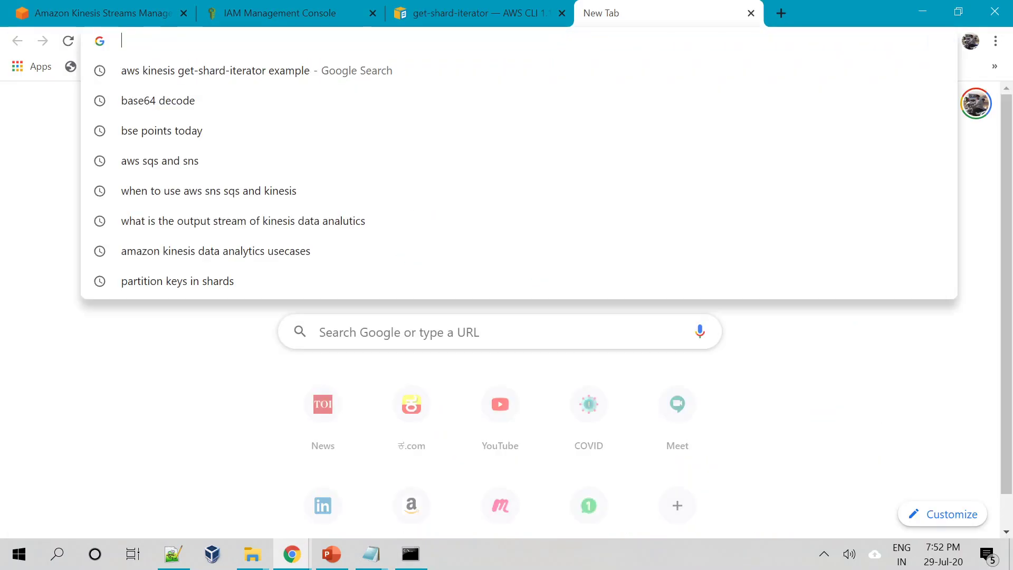
click(188, 100)
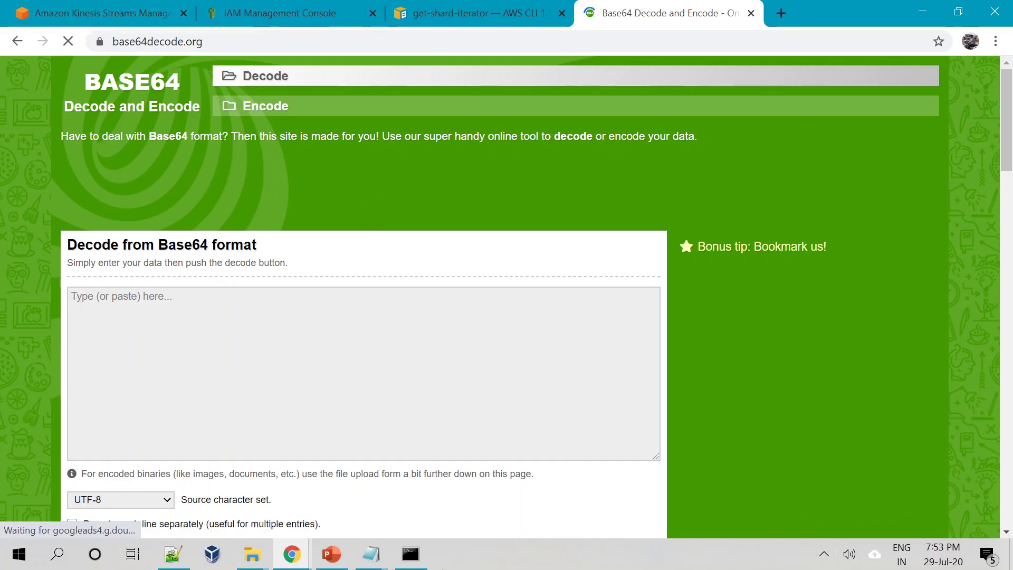
Copy the first record's base64 Data string from the get-records output.
click(411, 567)
click(415, 369)
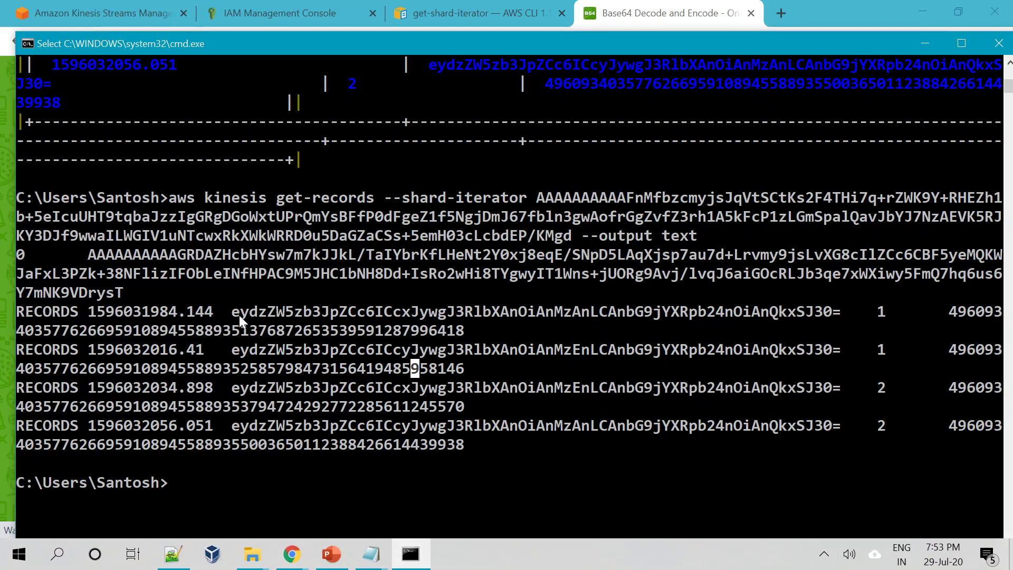
drag(236, 315, 847, 318)
key(ctrl+c)
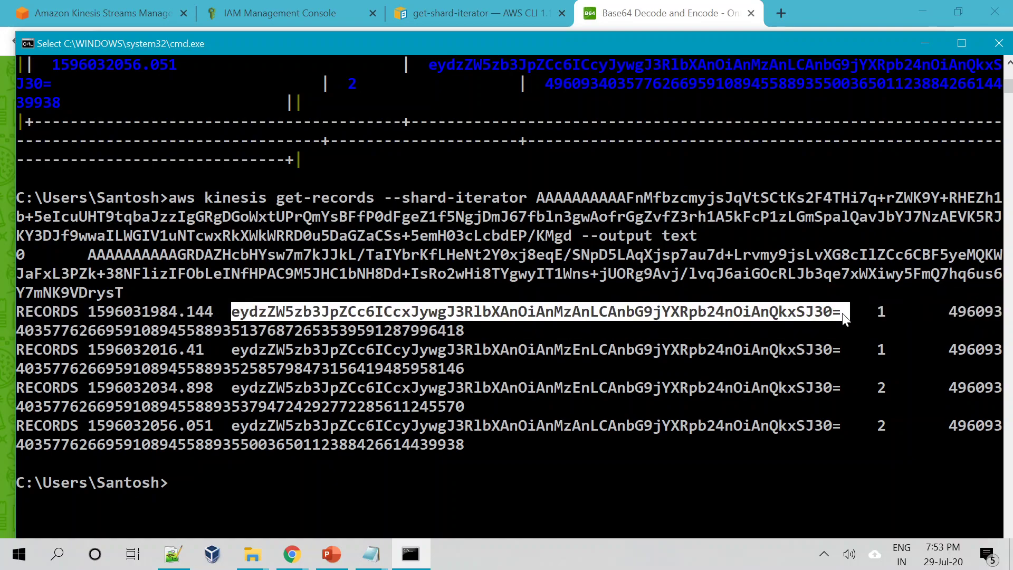
right_click(619, 447)
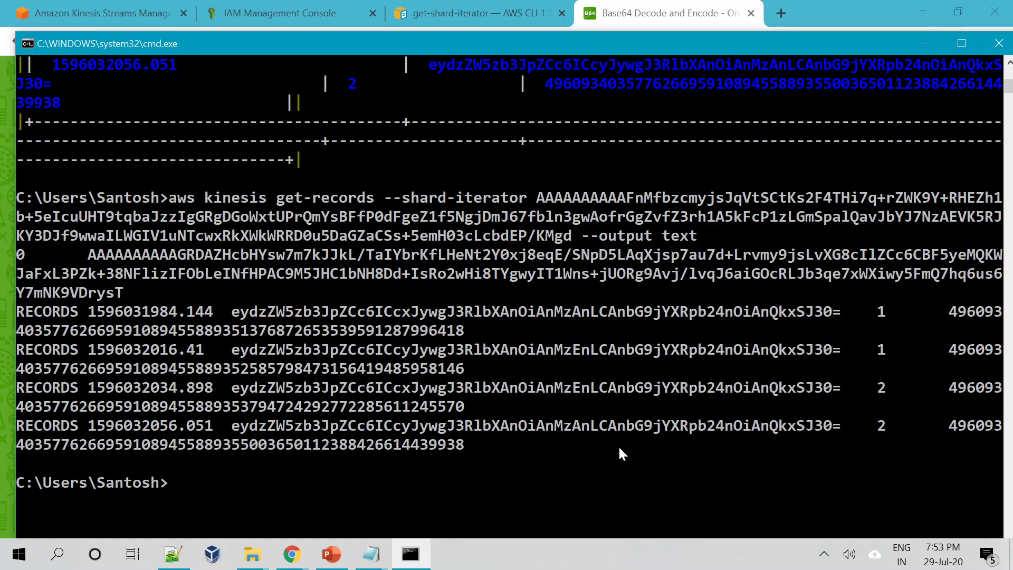
Decode the first Data string to sensor 1's JSON, then select the second record's Data in cmd.
mouse_move(292, 554)
click(203, 504)
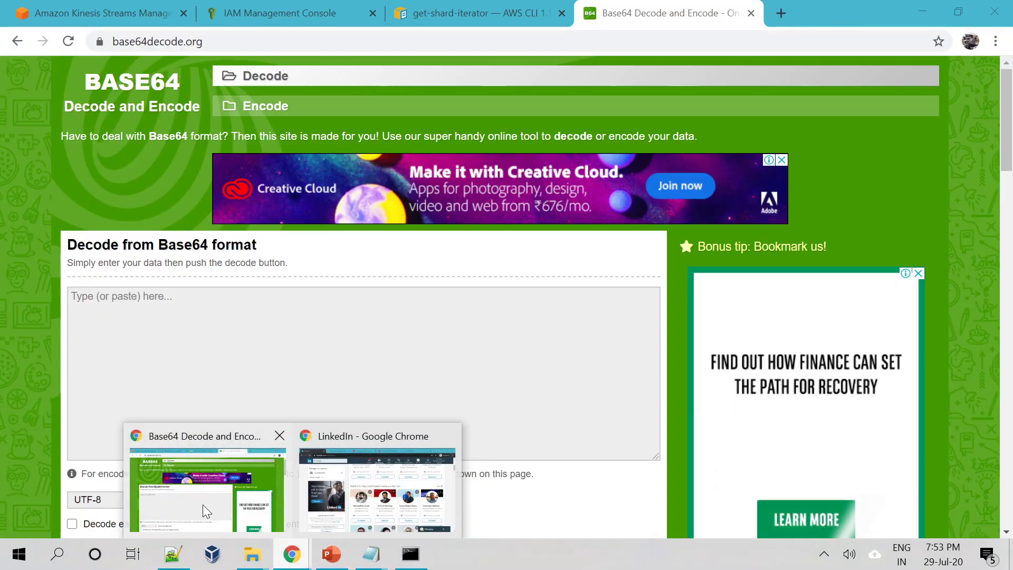
key(ctrl+v)
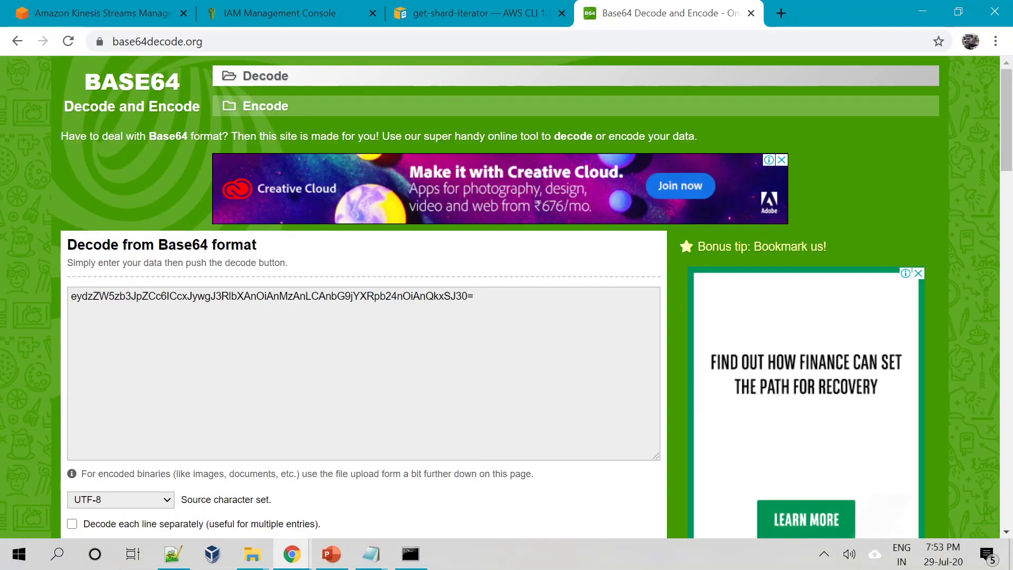
scroll(365, 296, down, 3)
click(149, 420)
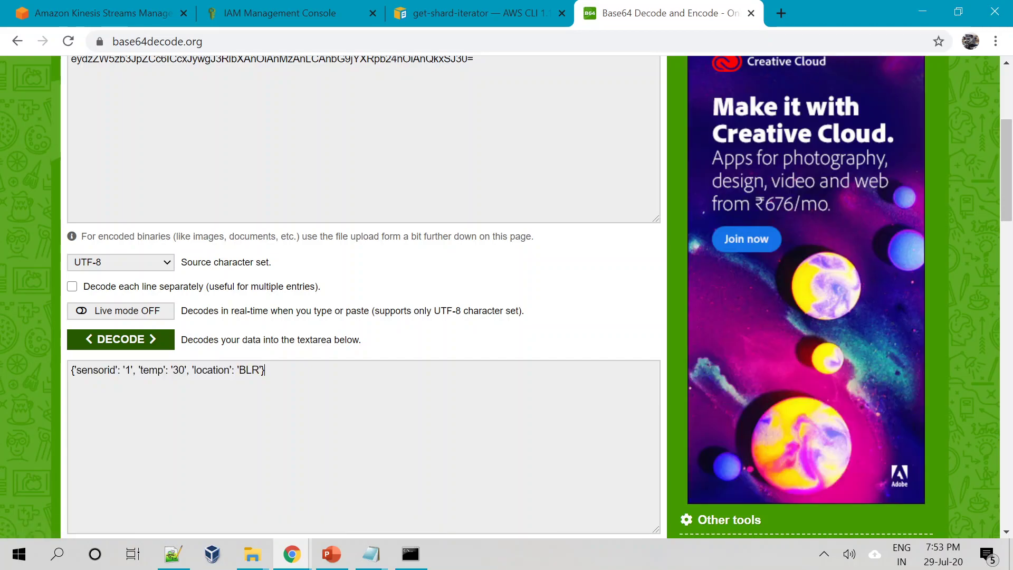
key(ctrl+plus)
key(ctrl+plus)
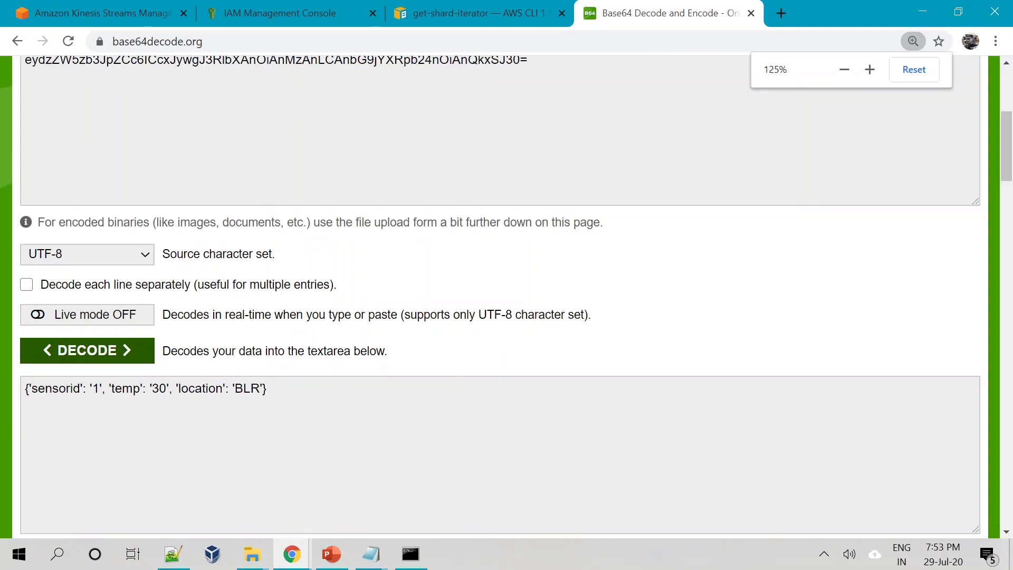
drag(31, 389, 266, 389)
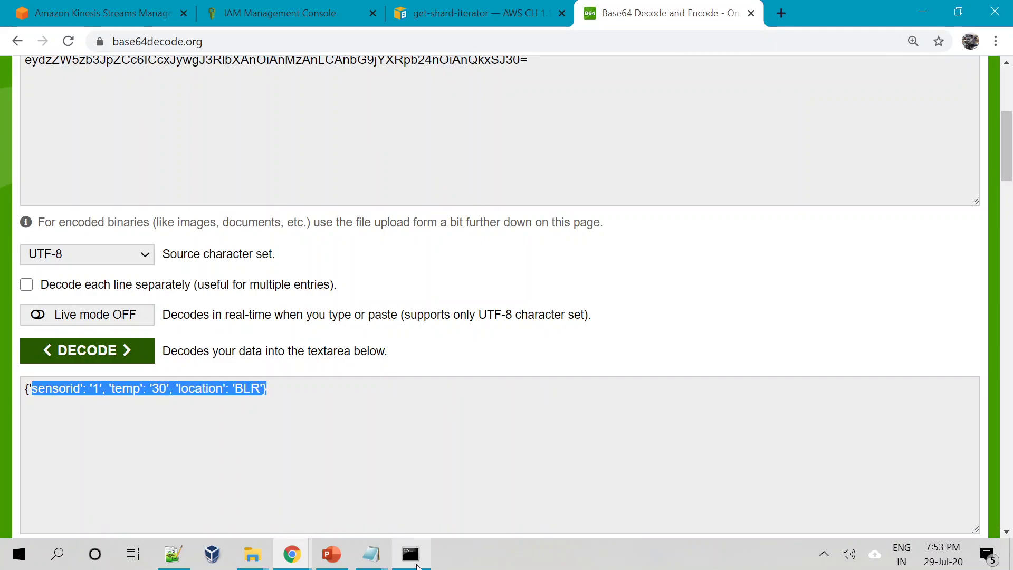
click(410, 554)
drag(232, 348, 838, 352)
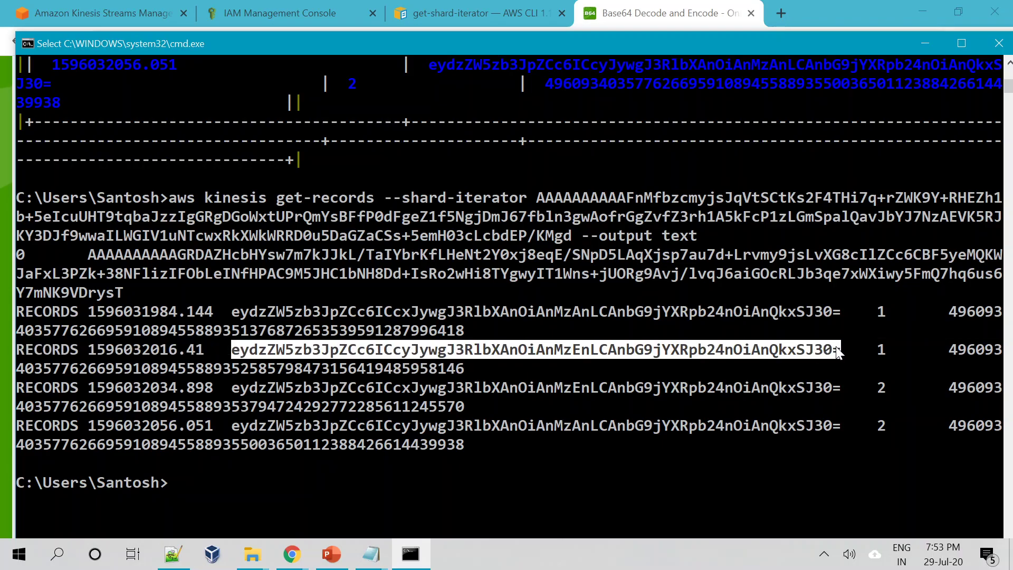
Decode the second record's Data to {'sensorid': '2', 'temp': '31', 'location': 'BLR'}.
key(ctrl+c)
click(293, 553)
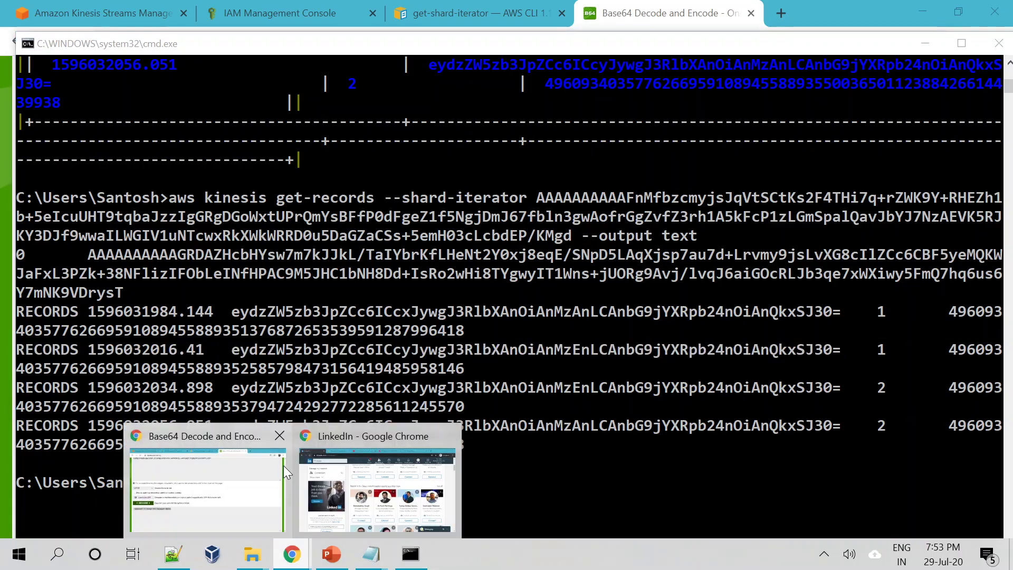
click(243, 491)
scroll(244, 491, up, 5)
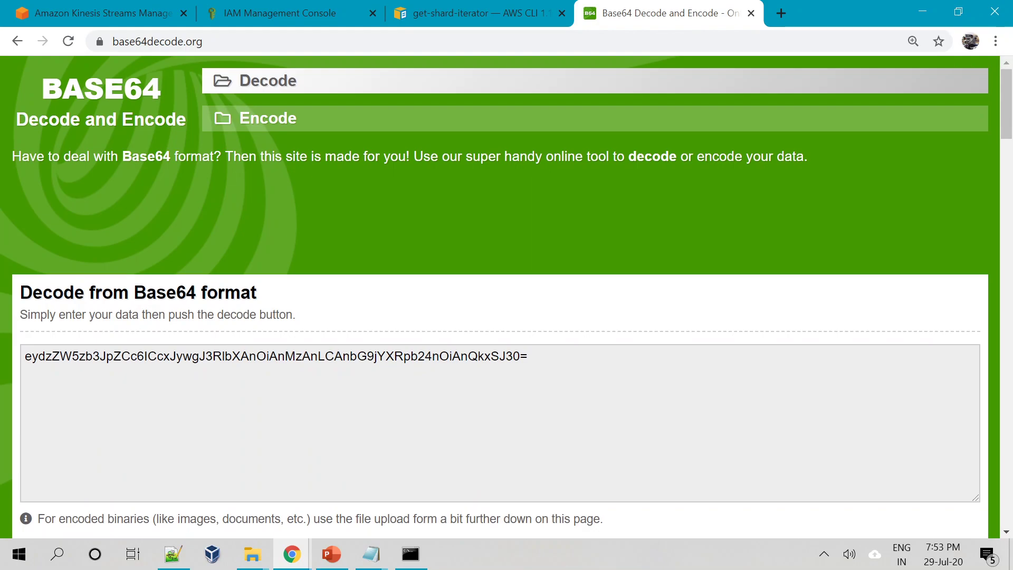
key(ctrl+a)
key(ctrl+v)
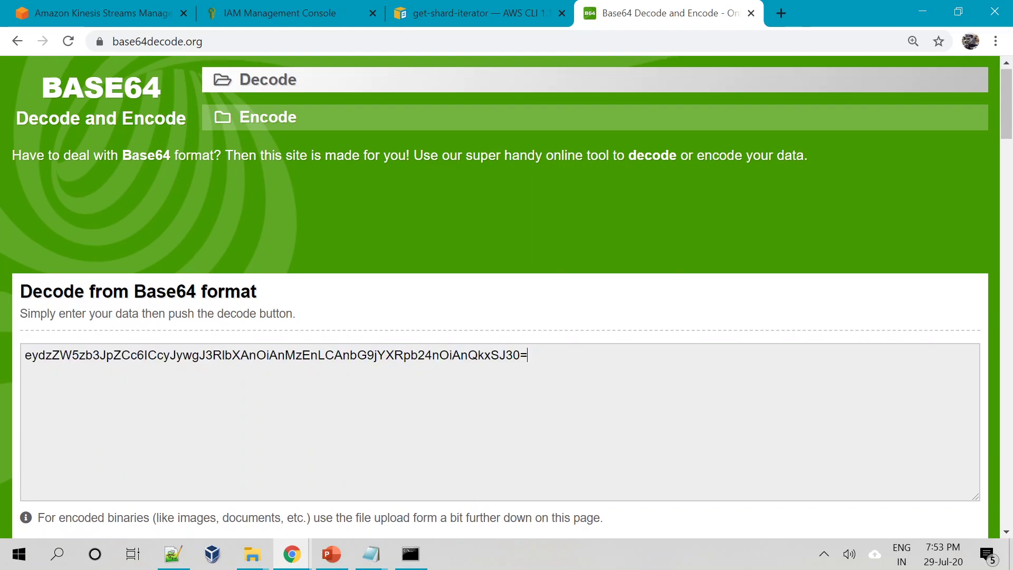
scroll(527, 422, down, 4)
click(84, 407)
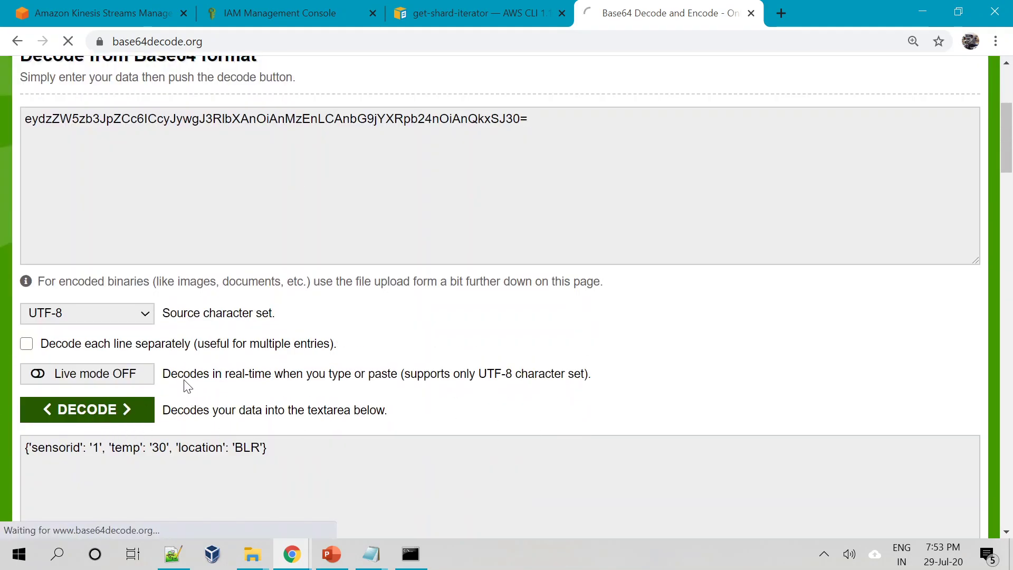
scroll(183, 379, down, 6)
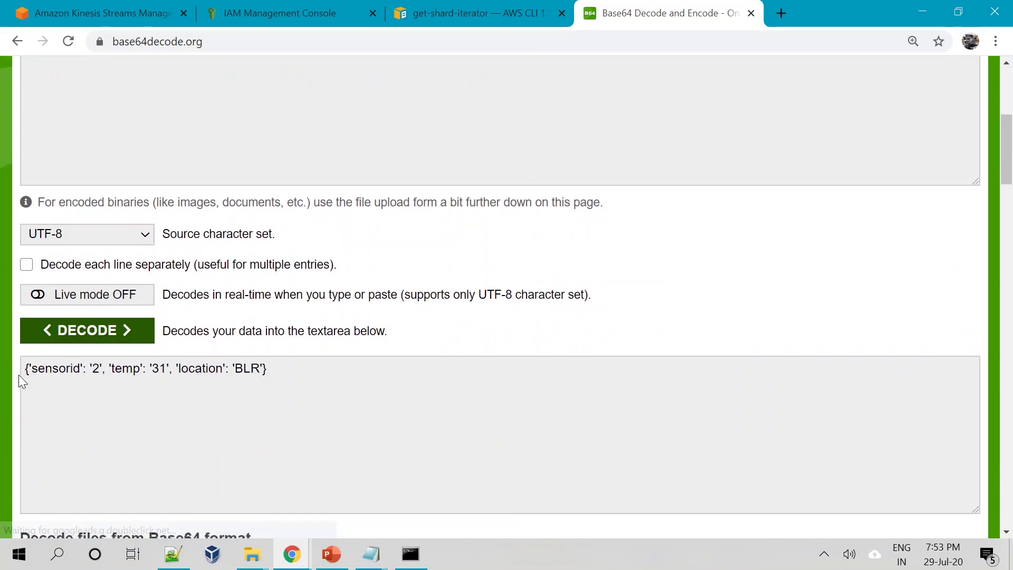
drag(28, 368, 267, 368)
click(266, 368)
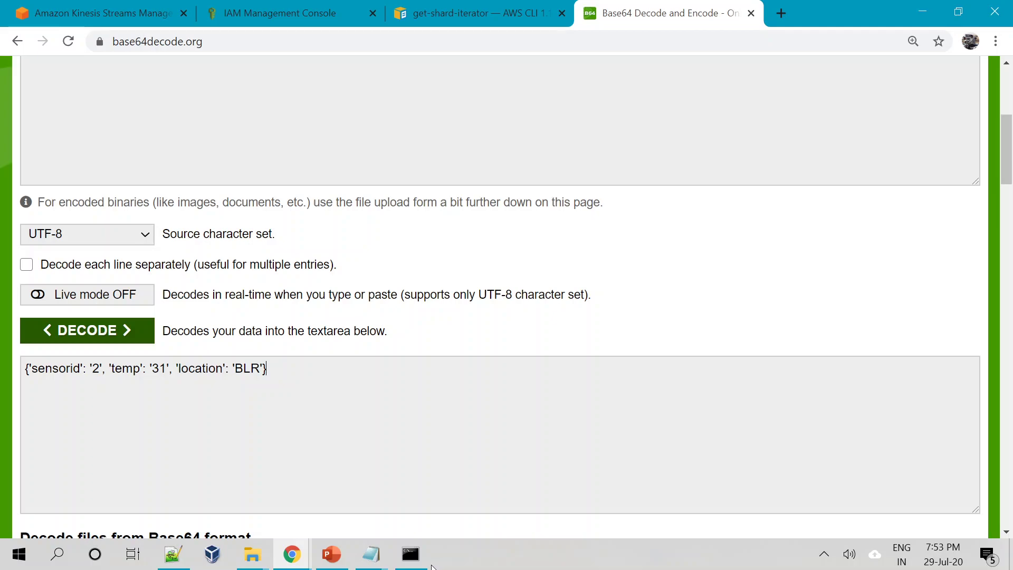
click(411, 554)
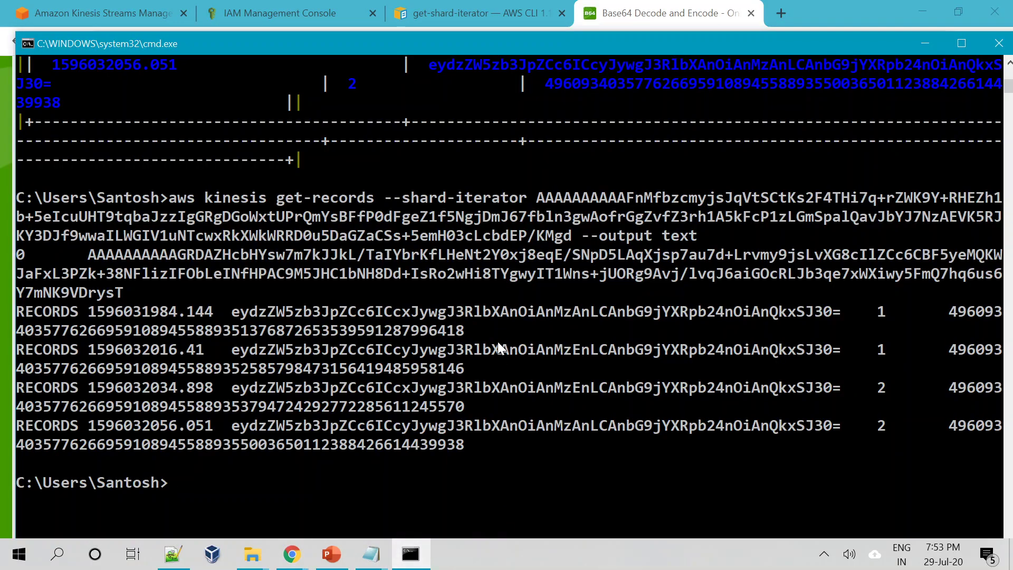